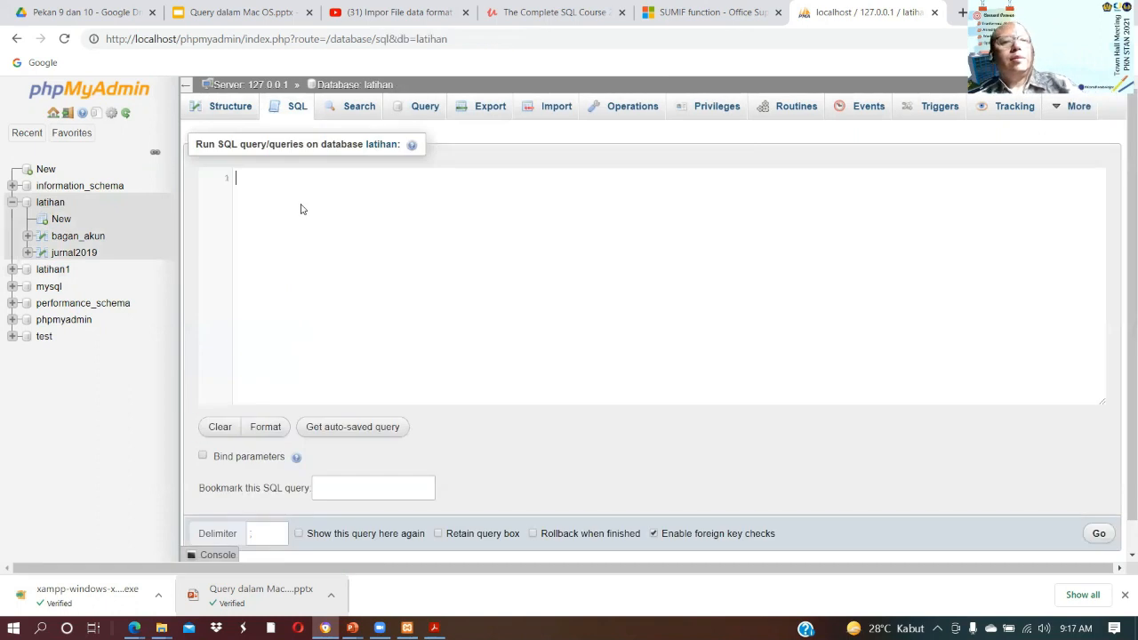
- Write and run the query SELECT * FROM jurnal2019; on the latihan database
{"action": "type", "text": "SEL"}
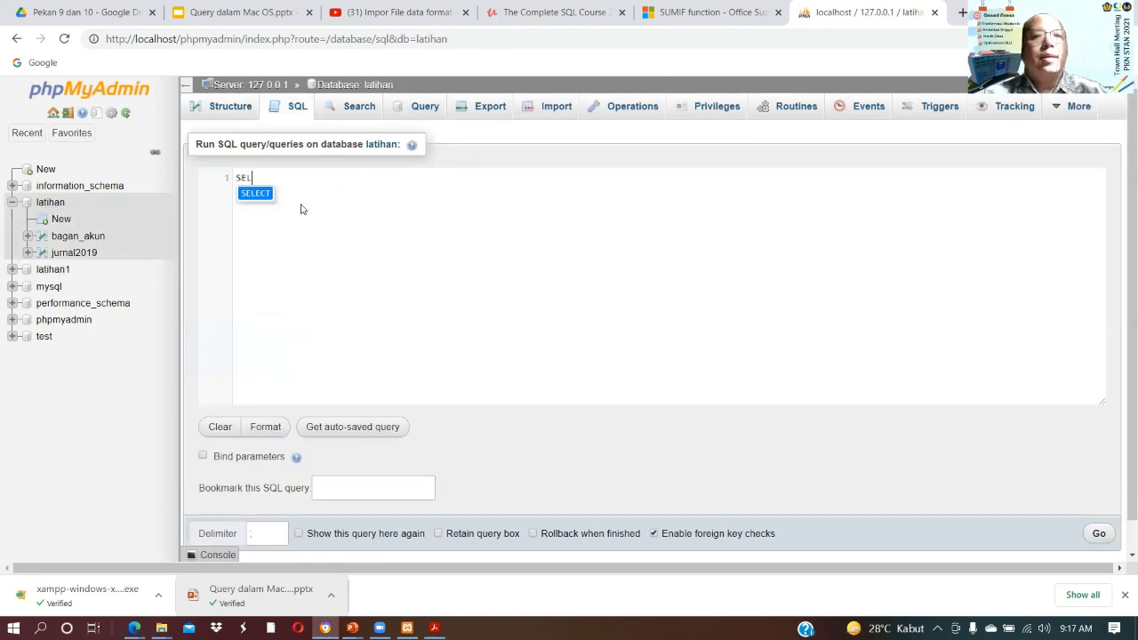
{"action": "type", "text": "ECT"}
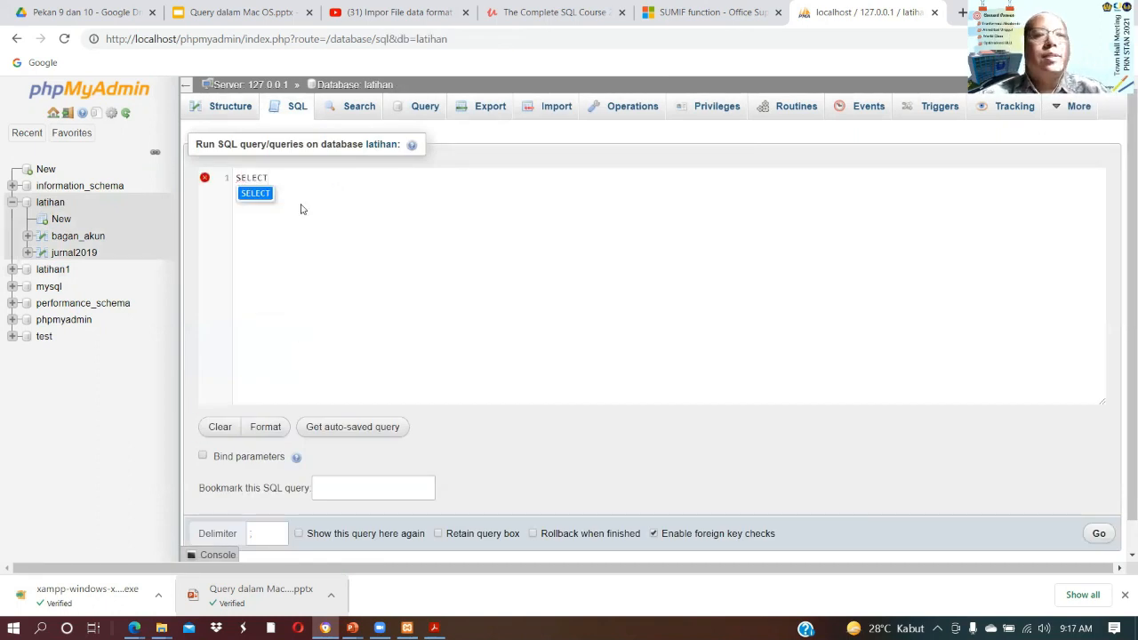
{"action": "type", "text": " * FR"}
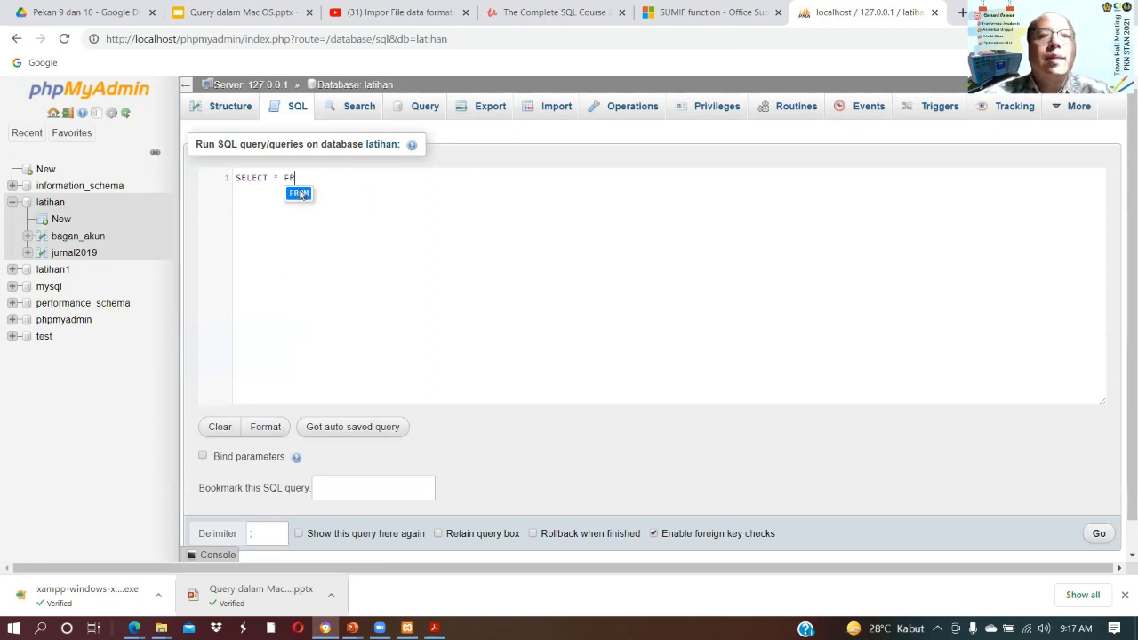
{"action": "left_click", "coordinate": [298, 194]}
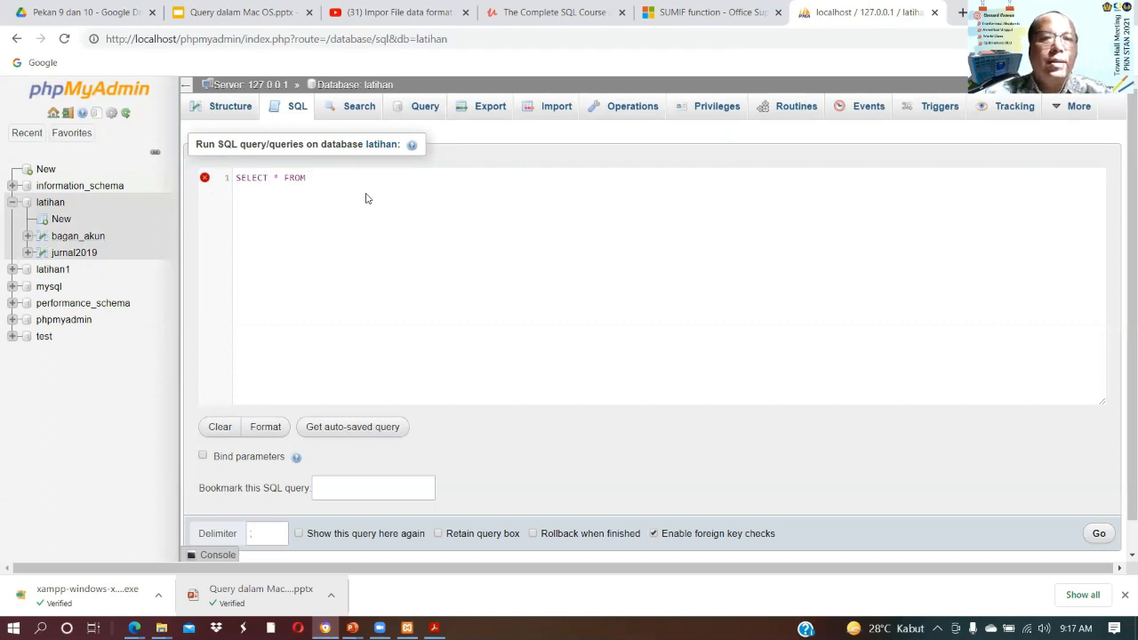
{"action": "type", "text": "j"}
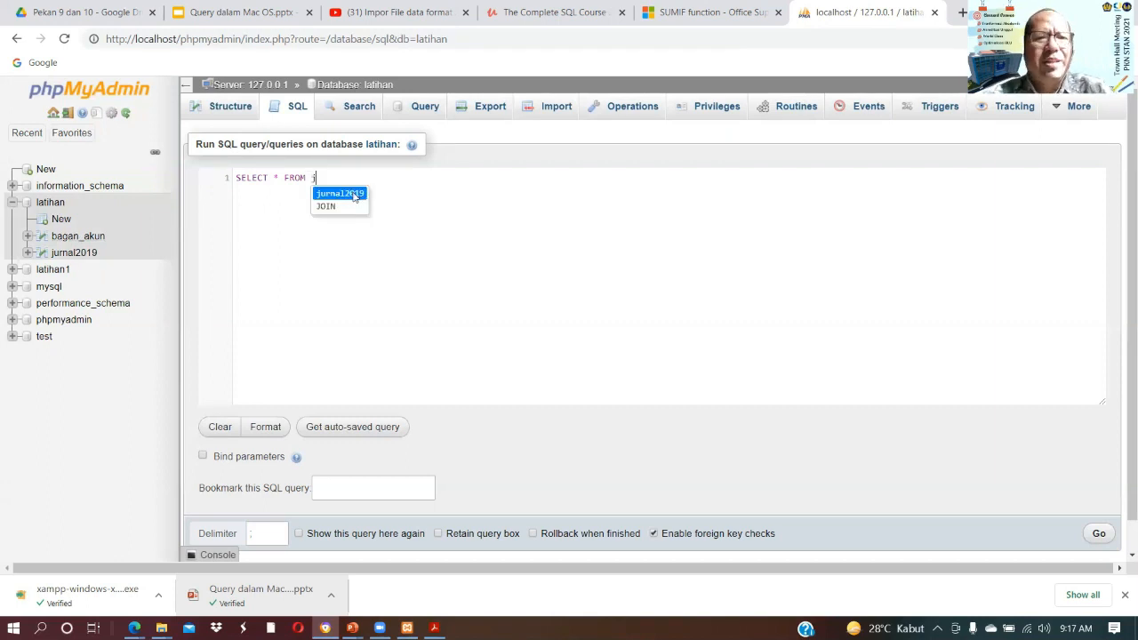
{"action": "left_click", "coordinate": [353, 194]}
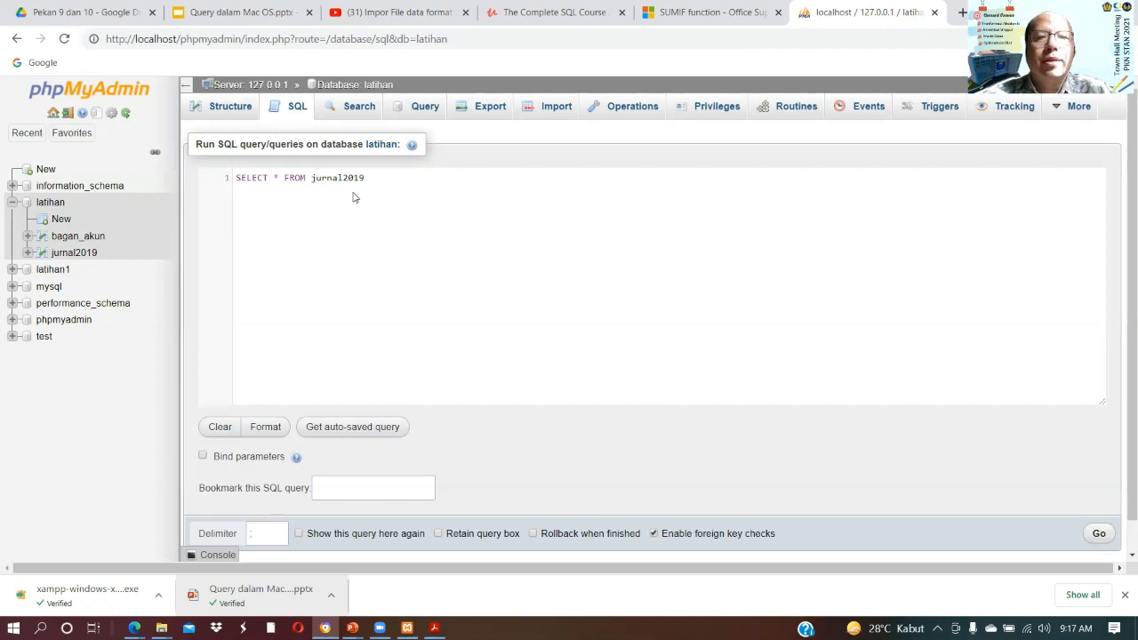
{"action": "type", "text": ";"}
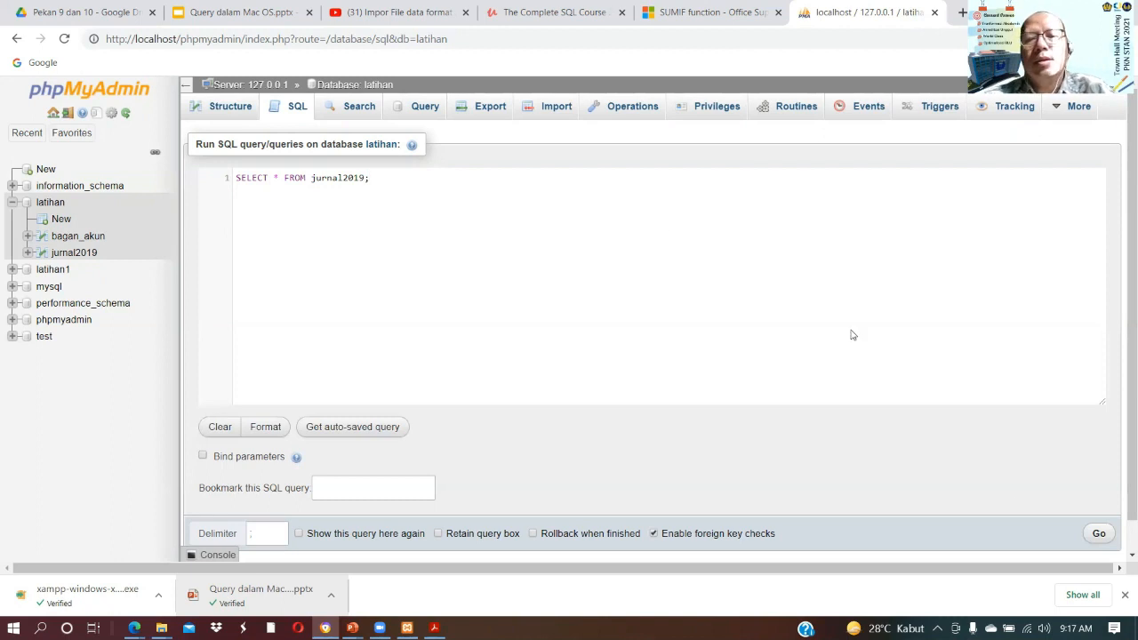
{"action": "left_click", "coordinate": [1099, 534]}
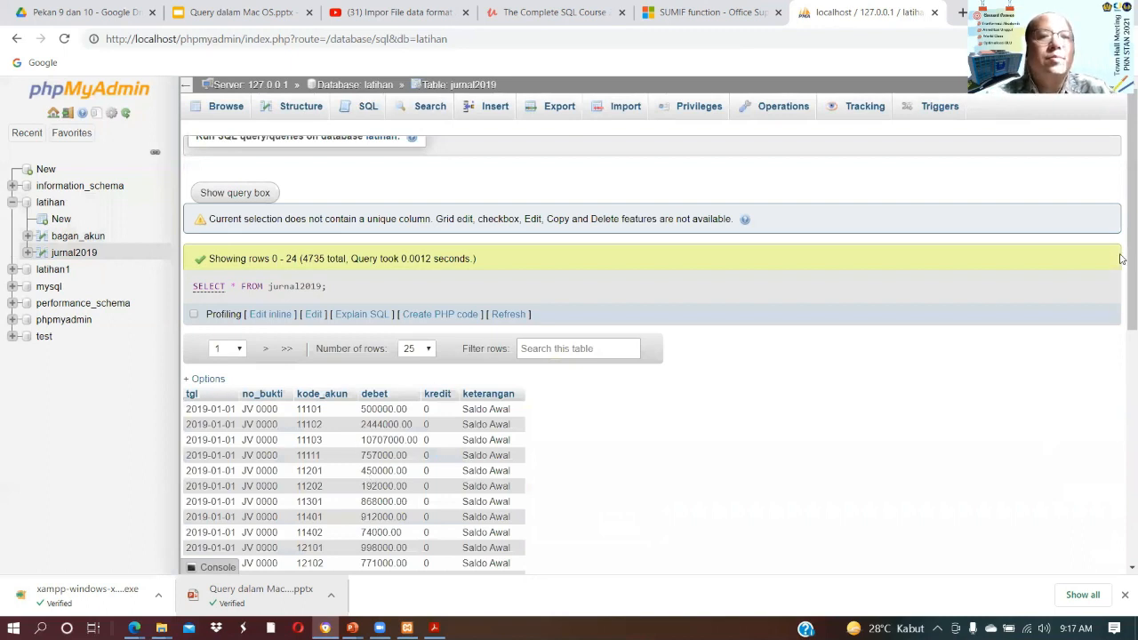
{"action": "scroll", "coordinate": [1122, 417], "scroll_direction": "down", "scroll_amount": 2}
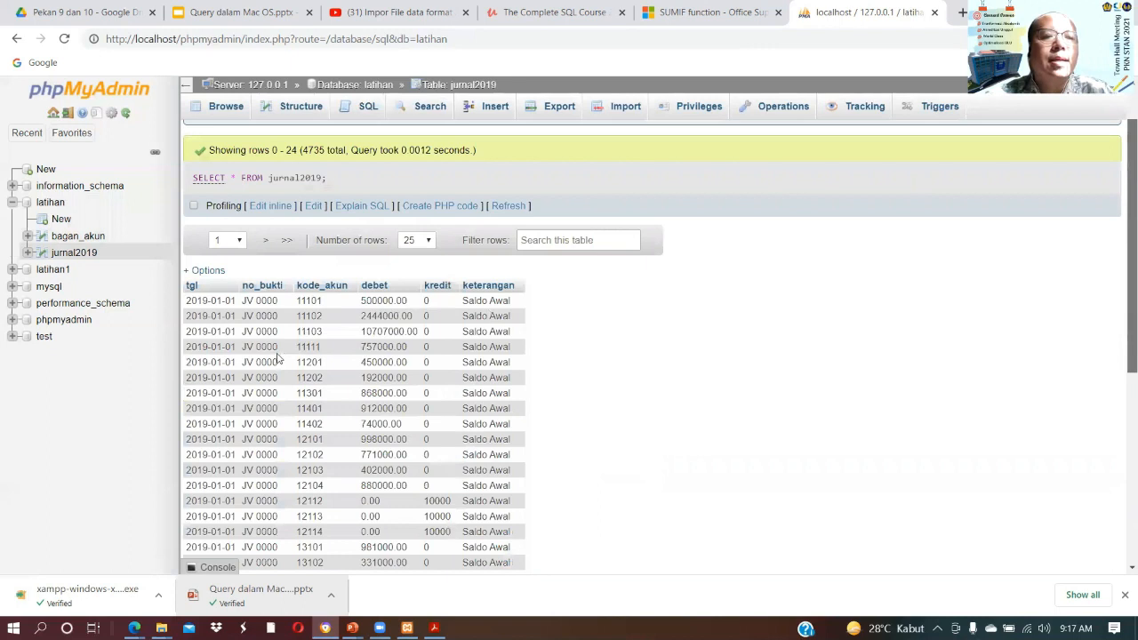
{"action": "scroll", "coordinate": [298, 352], "scroll_direction": "up", "scroll_amount": 1}
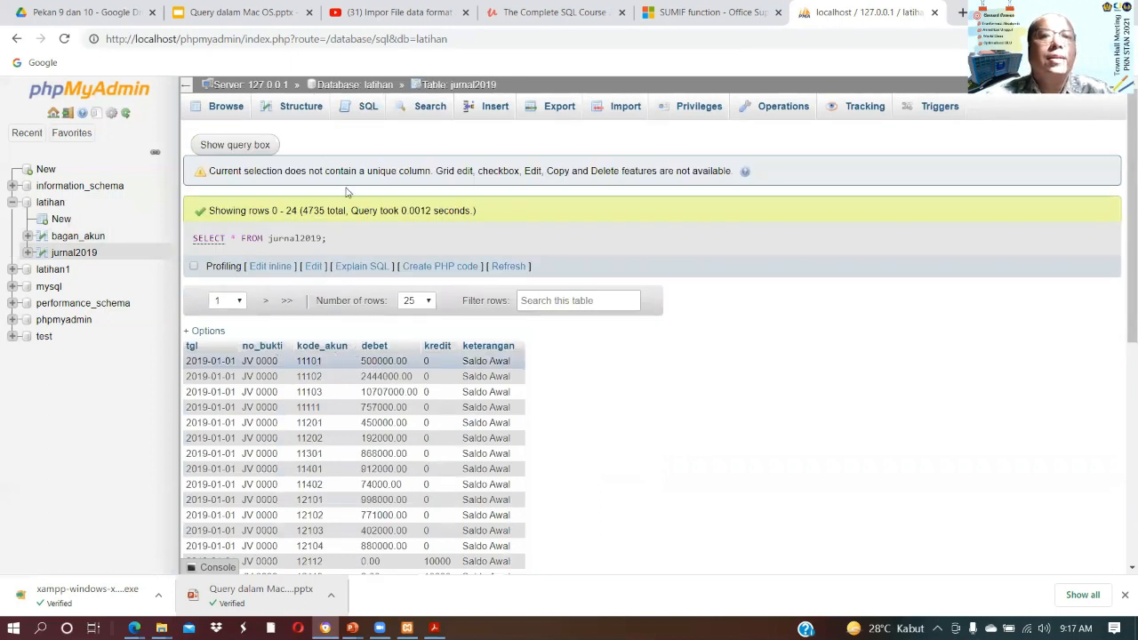
- Check the jurnal2019 table structure, and in the table's default SELECT query replace the asterisk with the tgl column
{"action": "left_click", "coordinate": [298, 106]}
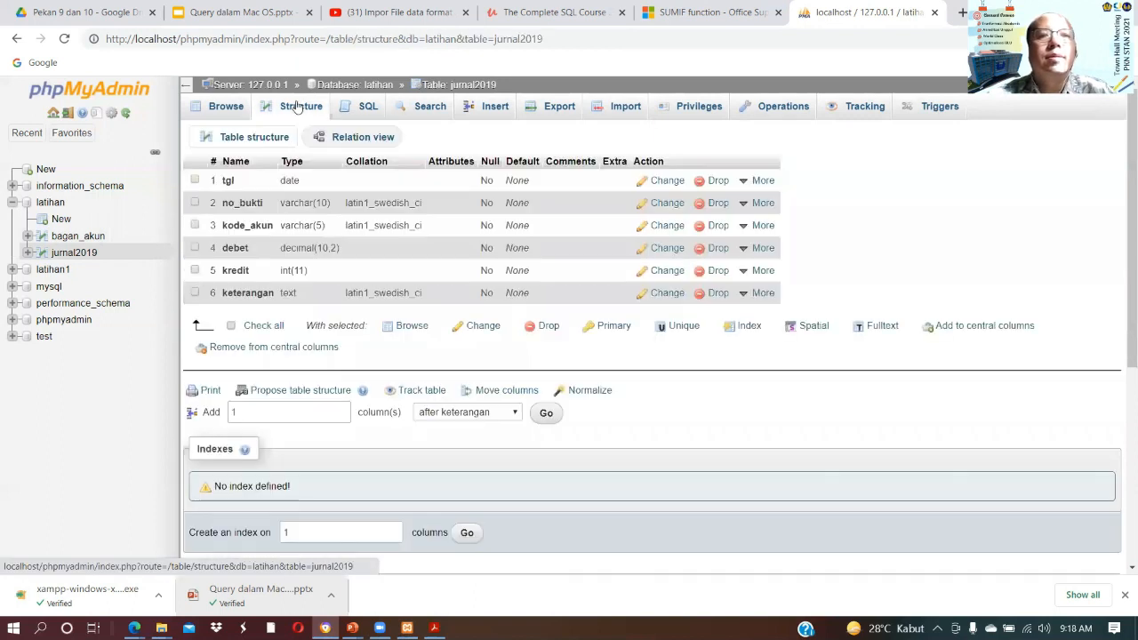
{"action": "left_click", "coordinate": [363, 108]}
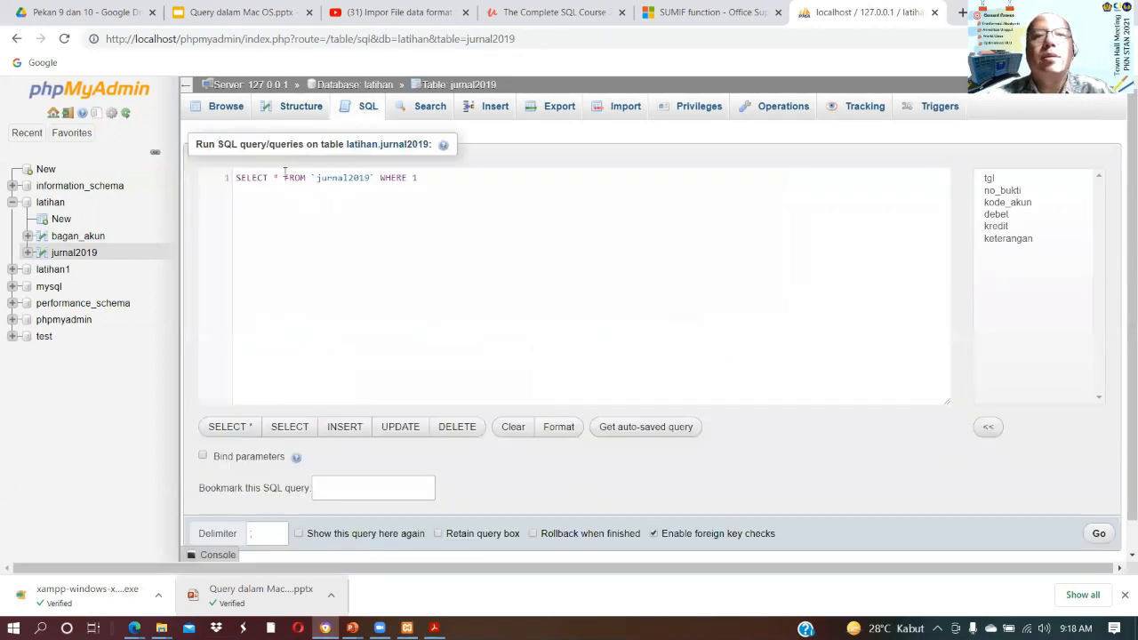
{"action": "left_click_drag", "start_coordinate": [280, 178], "coordinate": [273, 177]}
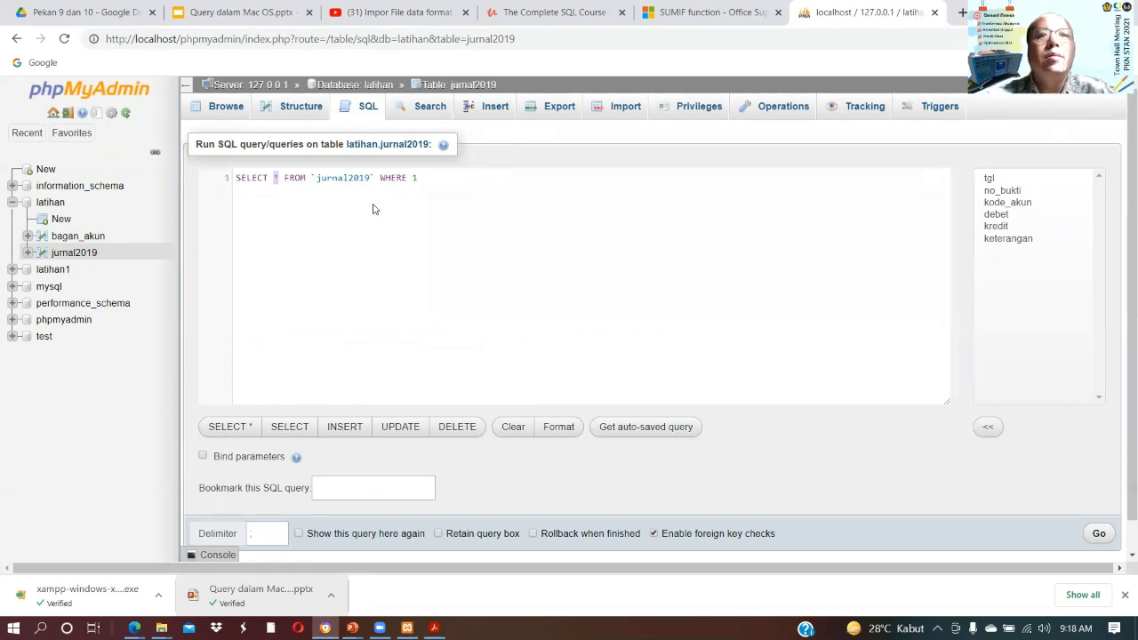
{"action": "type", "text": "Ta"}
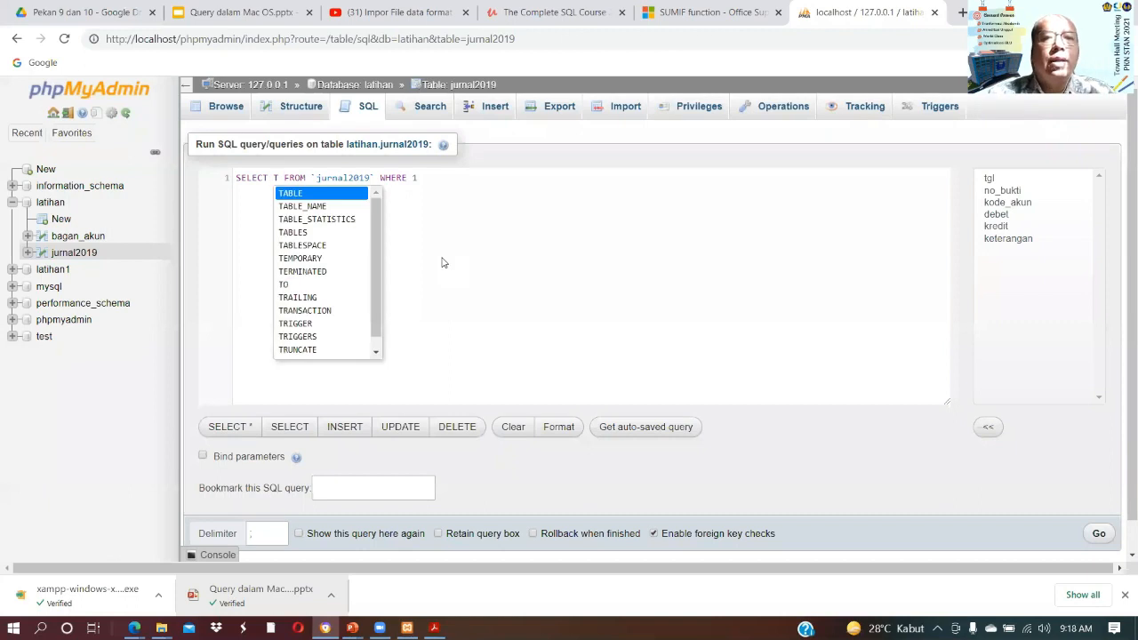
{"action": "type", "text": "n"}
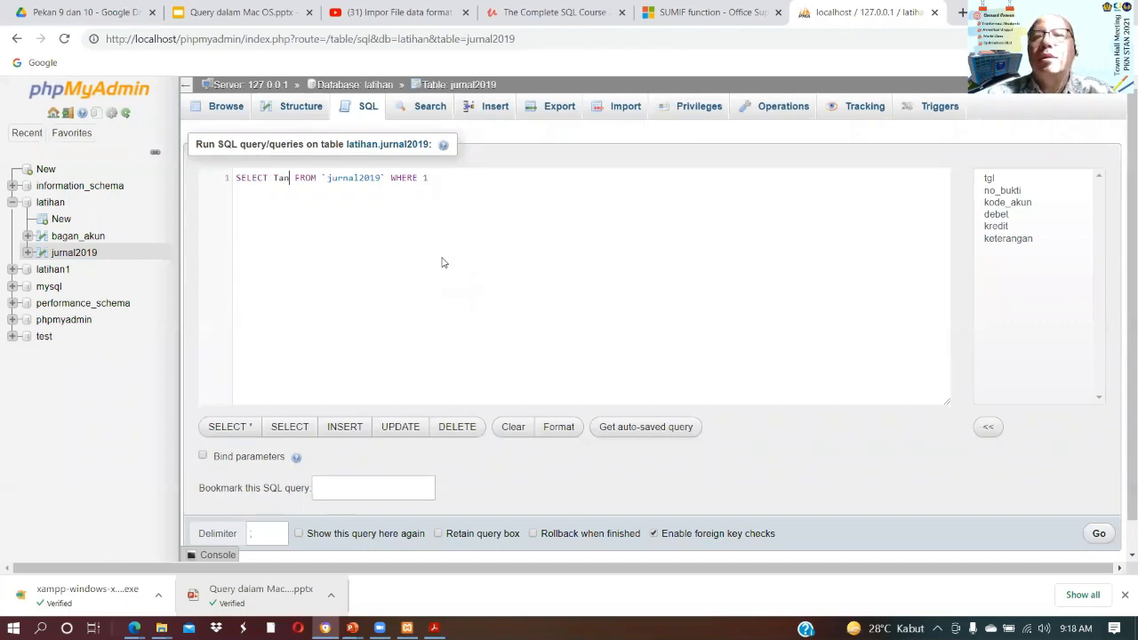
{"action": "key", "text": "shift+Right"}
{"action": "key", "text": "shift+Right"}
{"action": "key", "text": "shift+Right"}
{"action": "type", "text": "tgl"}
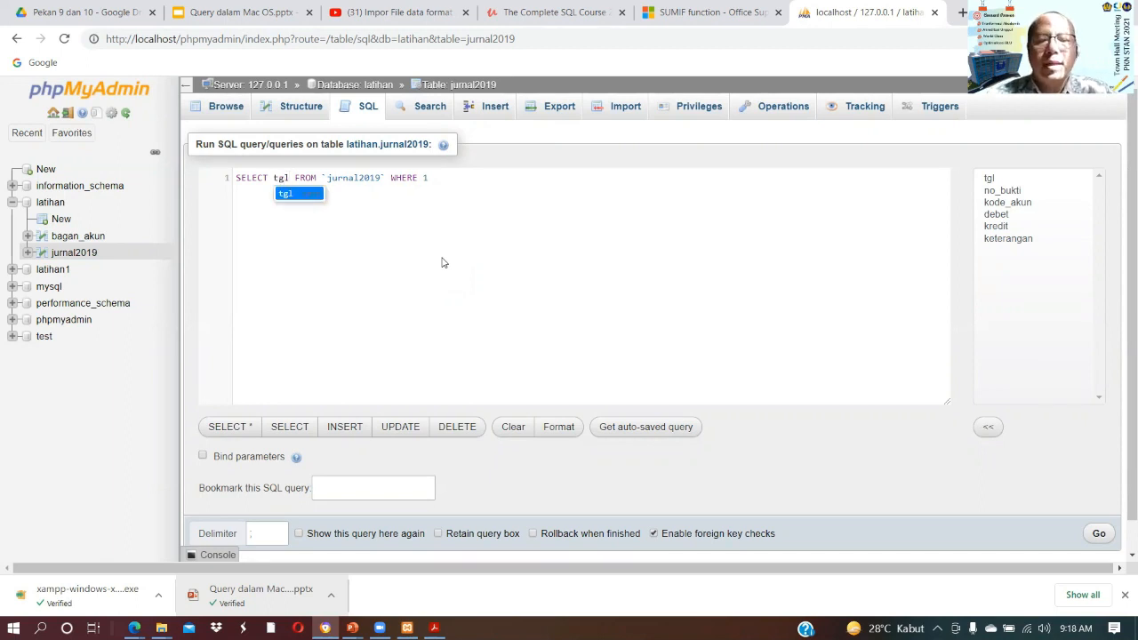
- Add the no_bukti and kode_akun columns after tgl in the SELECT list
{"action": "type", "text": ","}
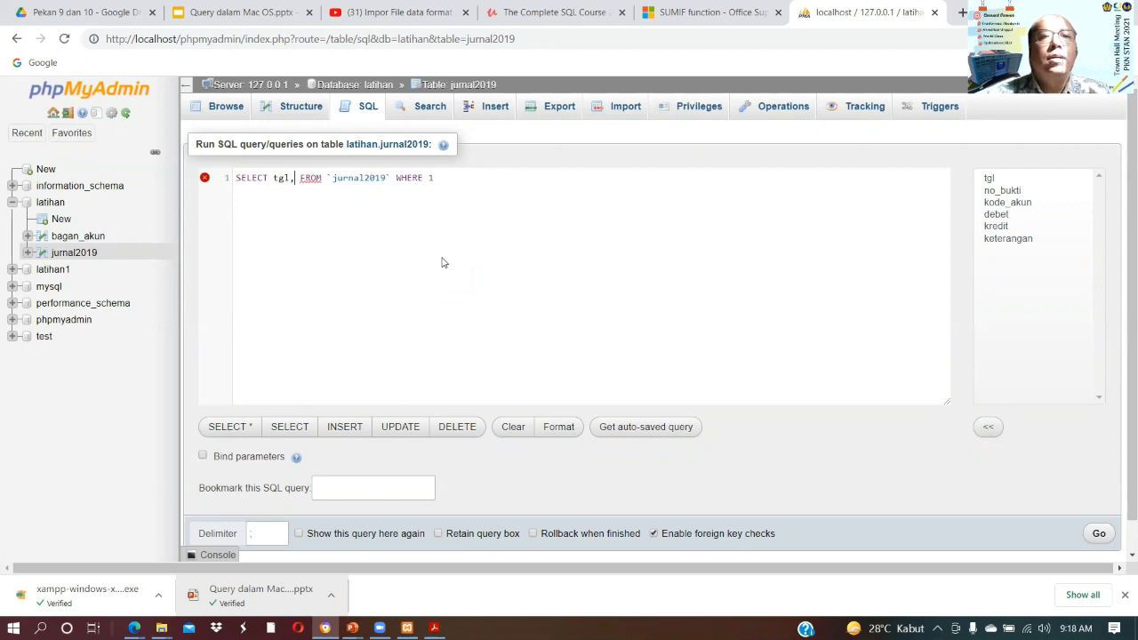
{"action": "type", "text": " no"}
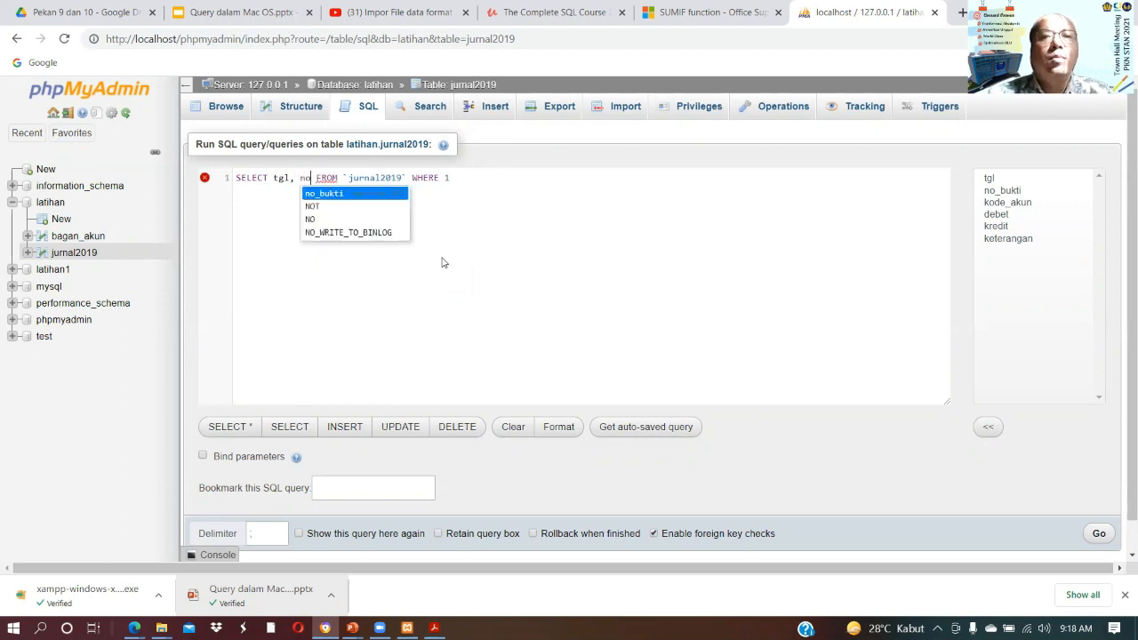
{"action": "left_click", "coordinate": [345, 197]}
{"action": "type", "text": ","}
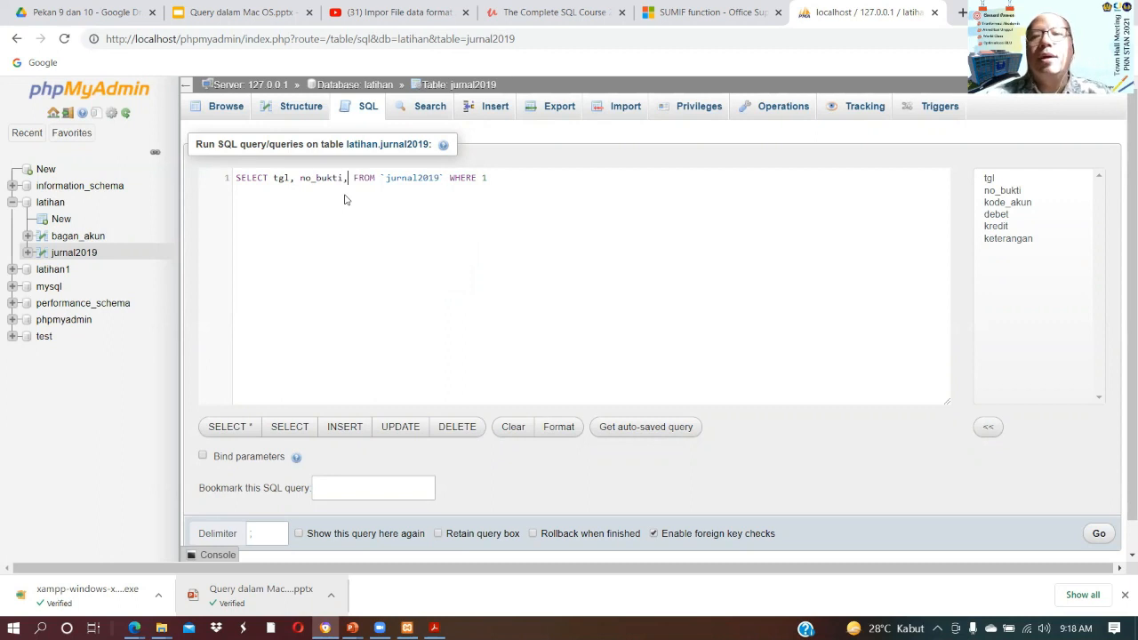
{"action": "type", "text": " ko"}
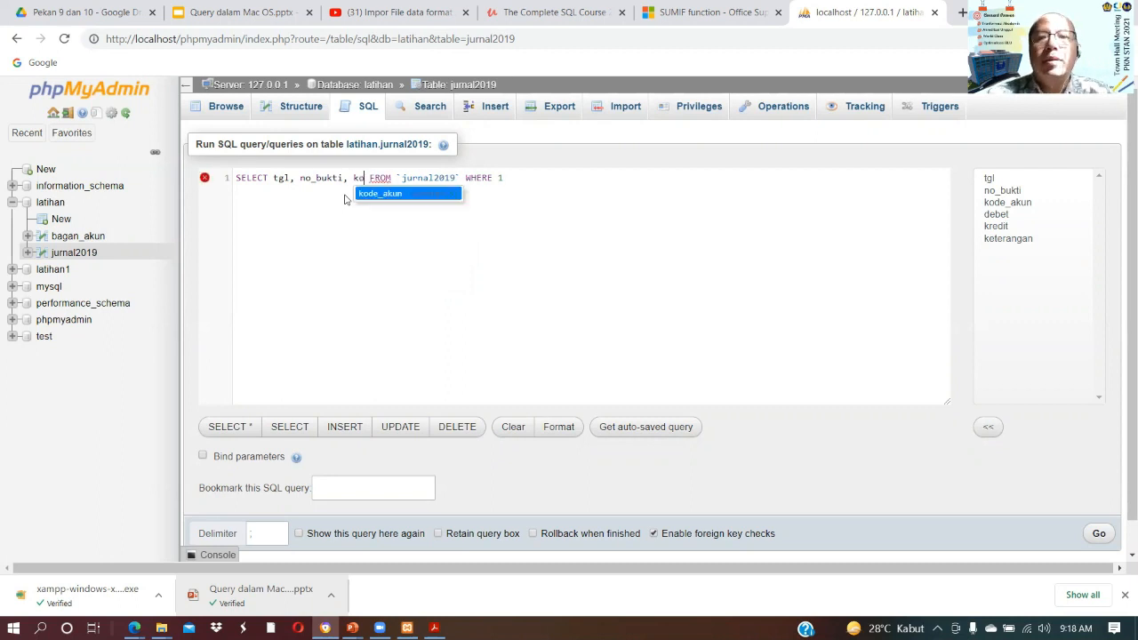
{"action": "type", "text": "de_akun"}
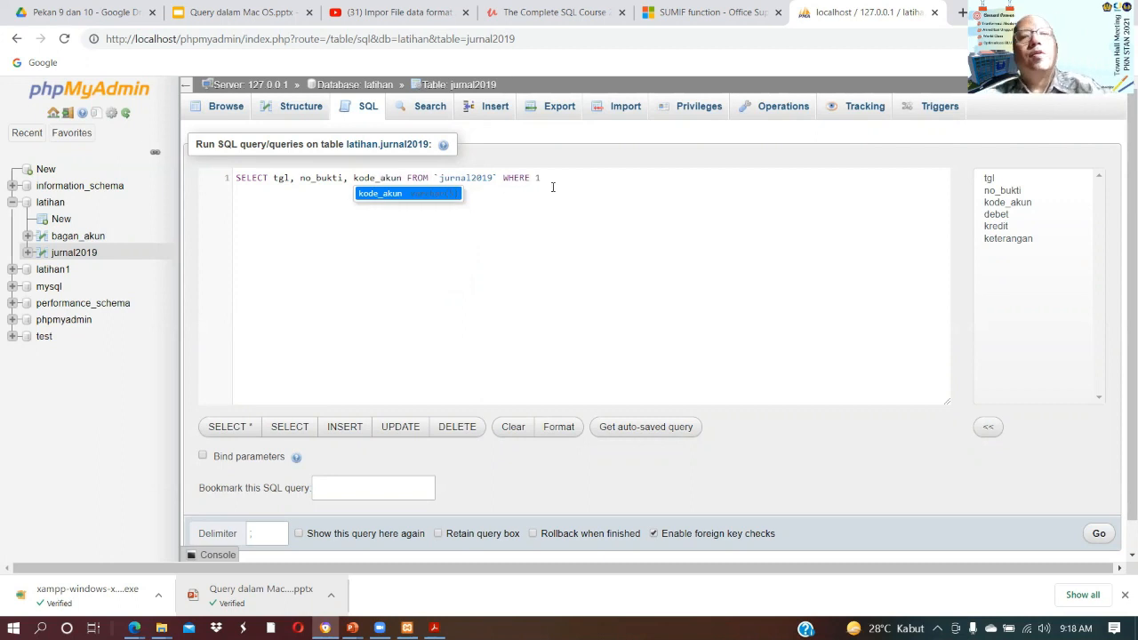
- Replace the WHERE 1 clause with a closing semicolon and try to run the query
{"action": "left_click_drag", "start_coordinate": [567, 178], "coordinate": [499, 178]}
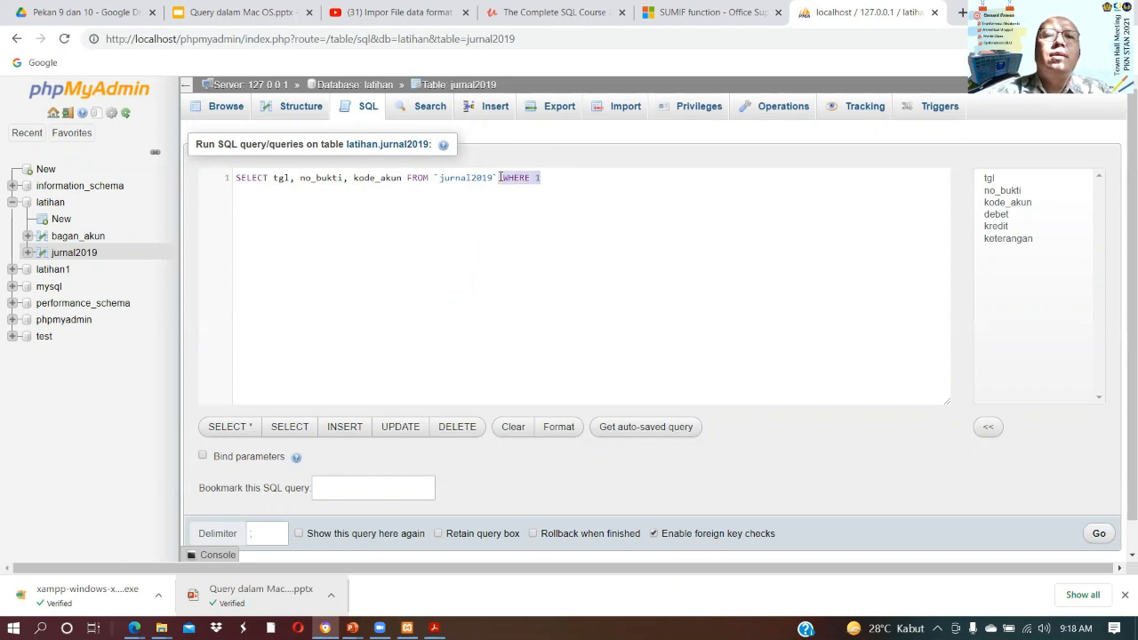
{"action": "key", "text": "Delete"}
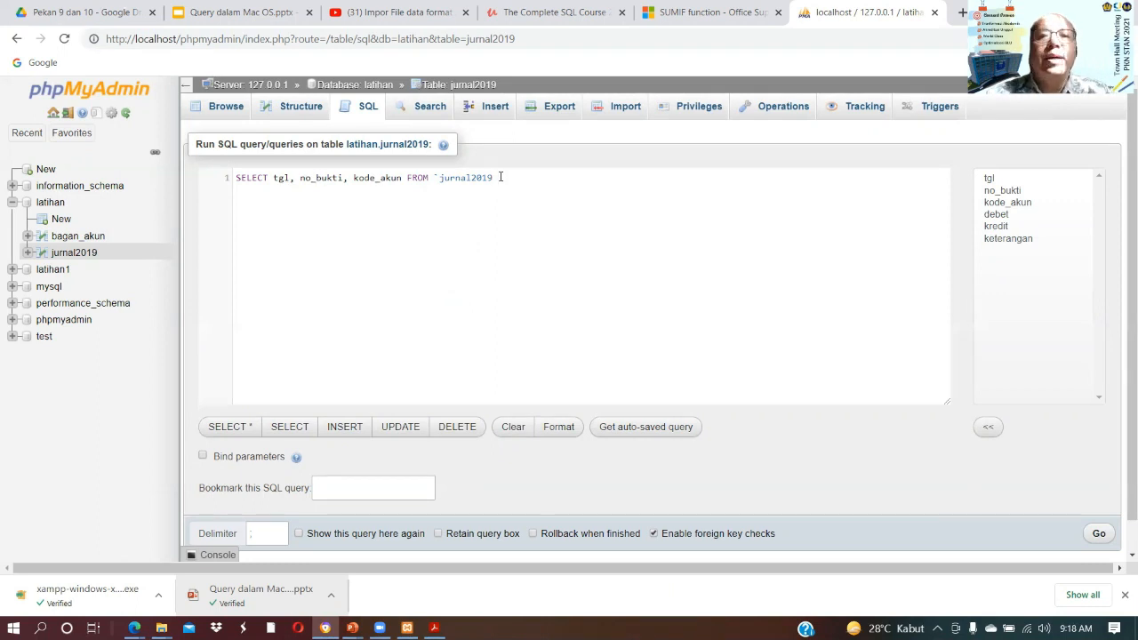
{"action": "type", "text": ";"}
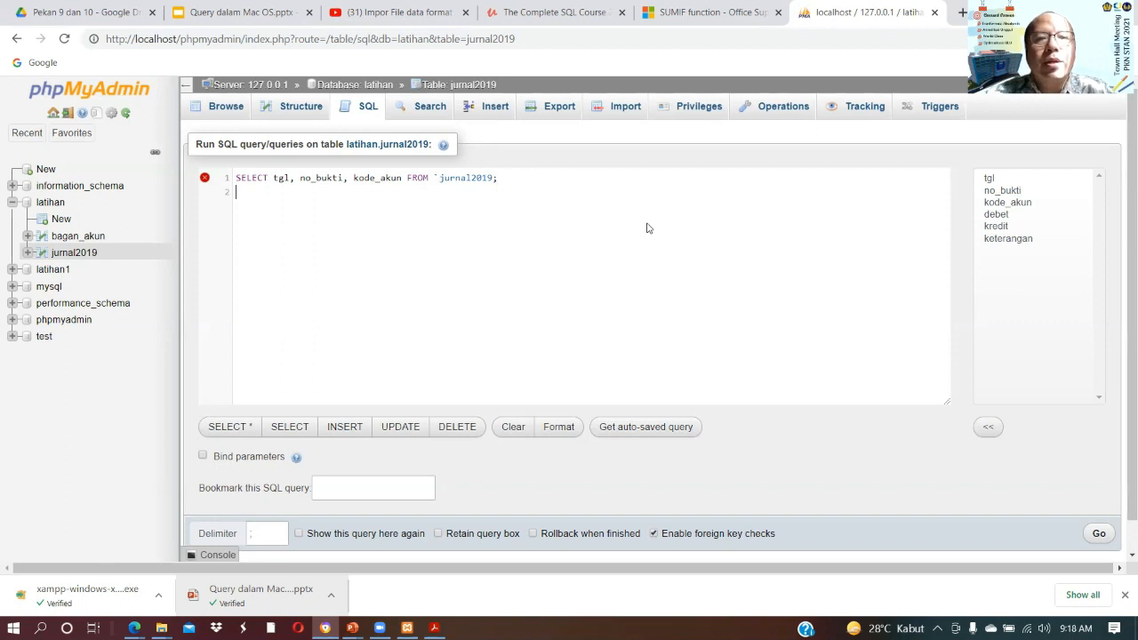
{"action": "key", "text": "BackSpace"}
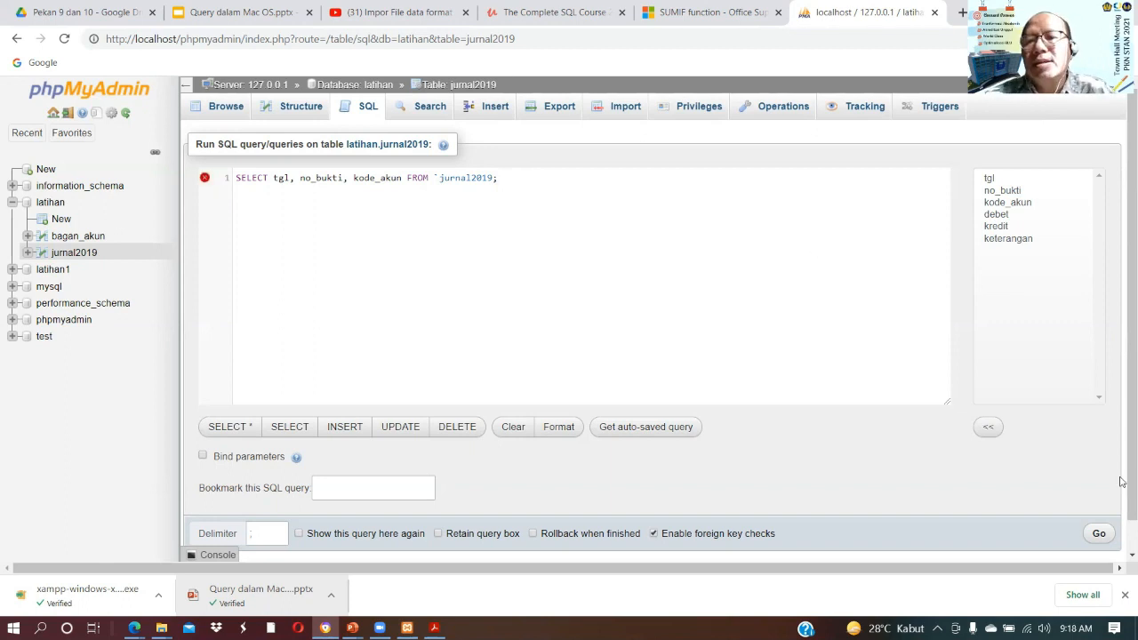
{"action": "left_click", "coordinate": [1096, 540]}
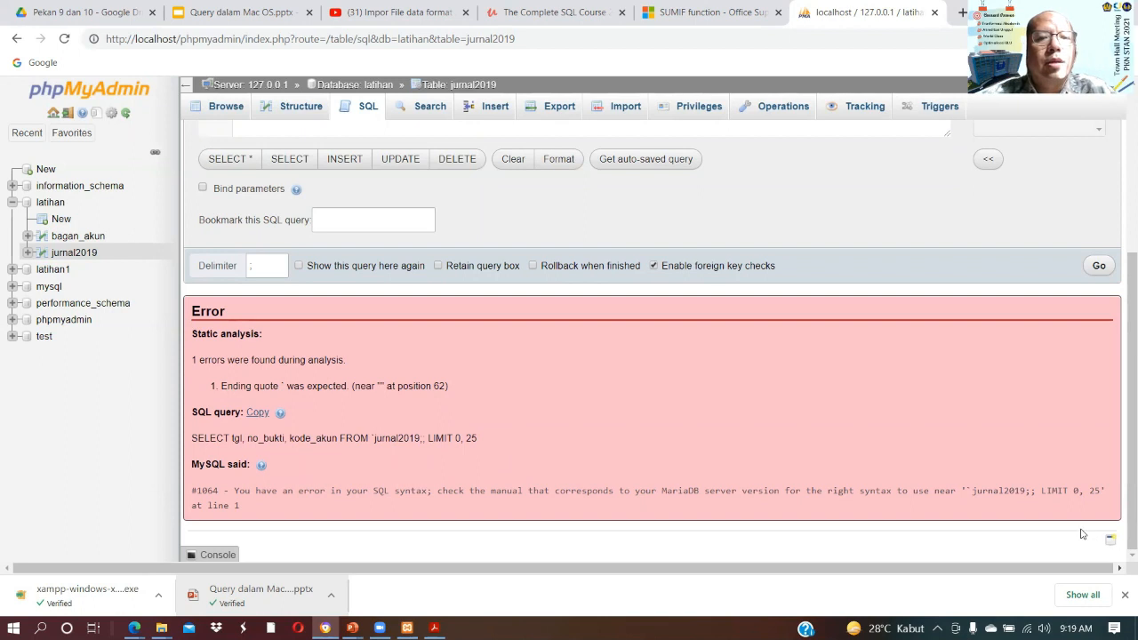
- Replace the quoted table name with unquoted jurnal2019 and run SELECT tgl, no_bukti, kode_akun FROM jurnal2019;
{"action": "scroll", "coordinate": [1082, 533], "scroll_direction": "up", "scroll_amount": 3}
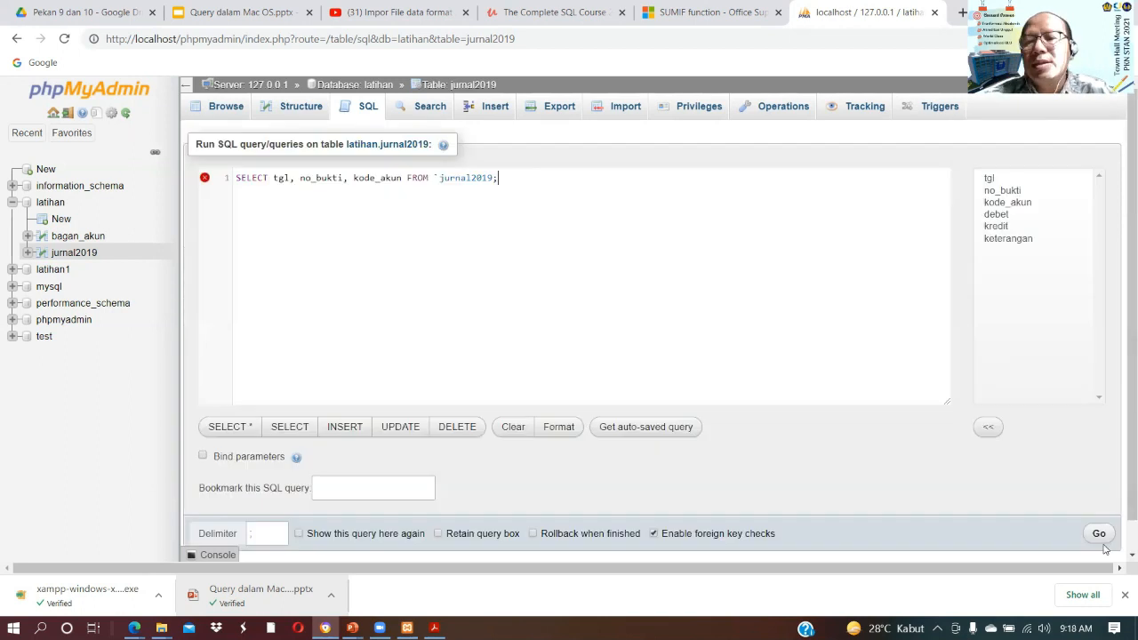
{"action": "left_click", "coordinate": [503, 180]}
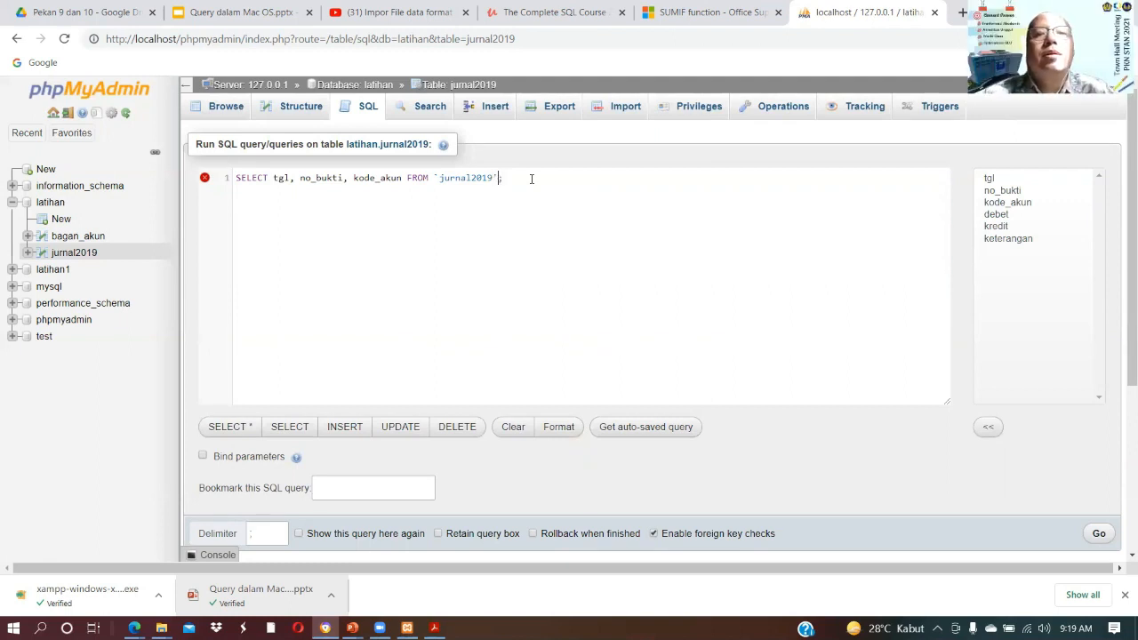
{"action": "left_click_drag", "start_coordinate": [435, 177], "coordinate": [489, 184]}
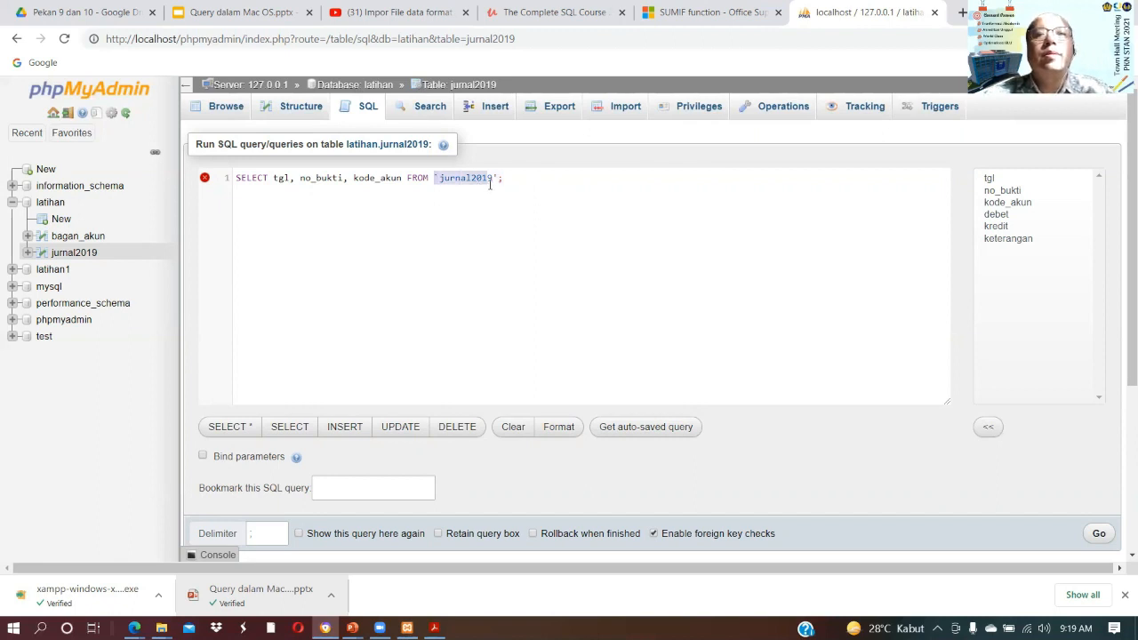
{"action": "left_click", "coordinate": [489, 184]}
{"action": "key", "text": "shift+Right"}
{"action": "key", "text": "shift+Right"}
{"action": "key", "text": "shift+Right"}
{"action": "key", "text": "shift+Right"}
{"action": "key", "text": "shift+Right"}
{"action": "key", "text": "shift+Right"}
{"action": "key", "text": "shift+Right"}
{"action": "key", "text": "shift+Right"}
{"action": "key", "text": "shift+Right"}
{"action": "key", "text": "shift+Right"}
{"action": "key", "text": "shift+Right"}
{"action": "key", "text": "shift+Right"}
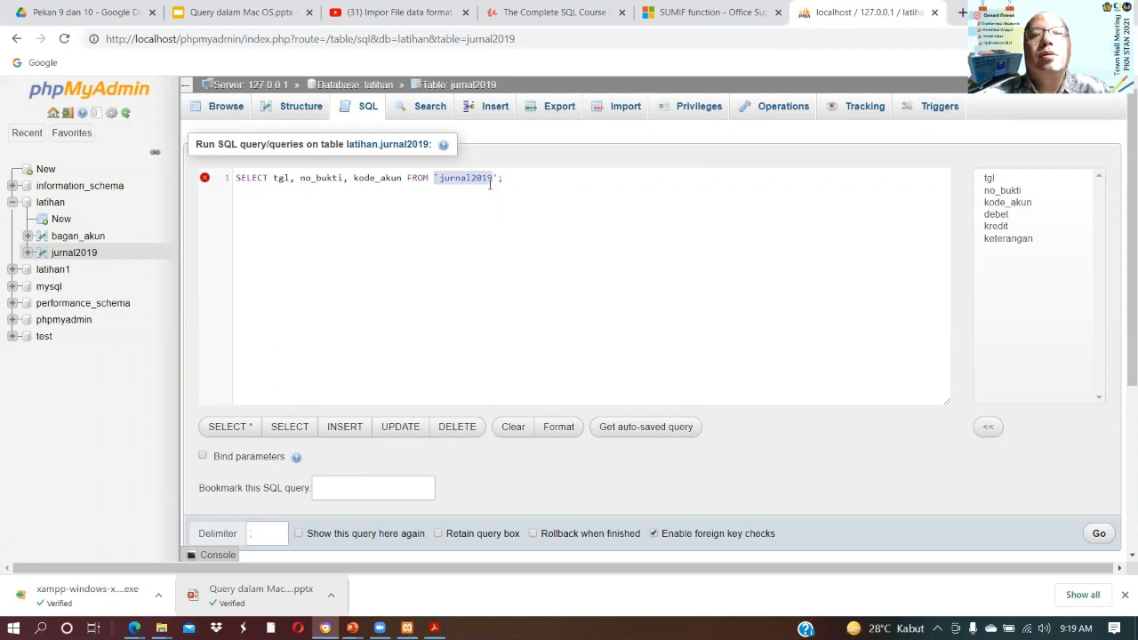
{"action": "type", "text": "j"}
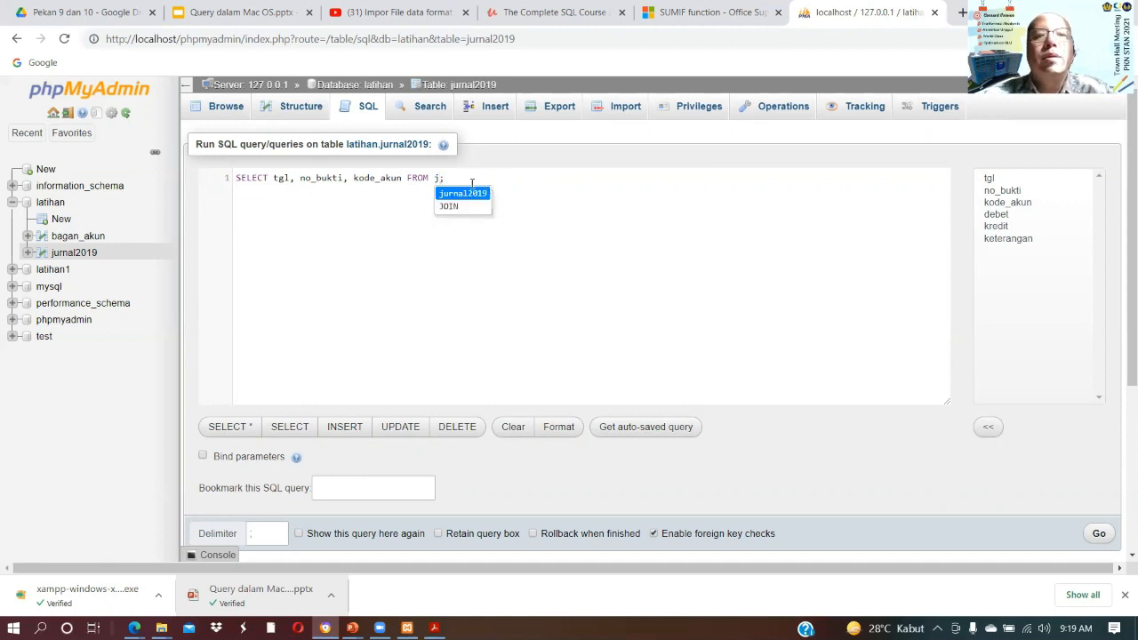
{"action": "left_click", "coordinate": [473, 194]}
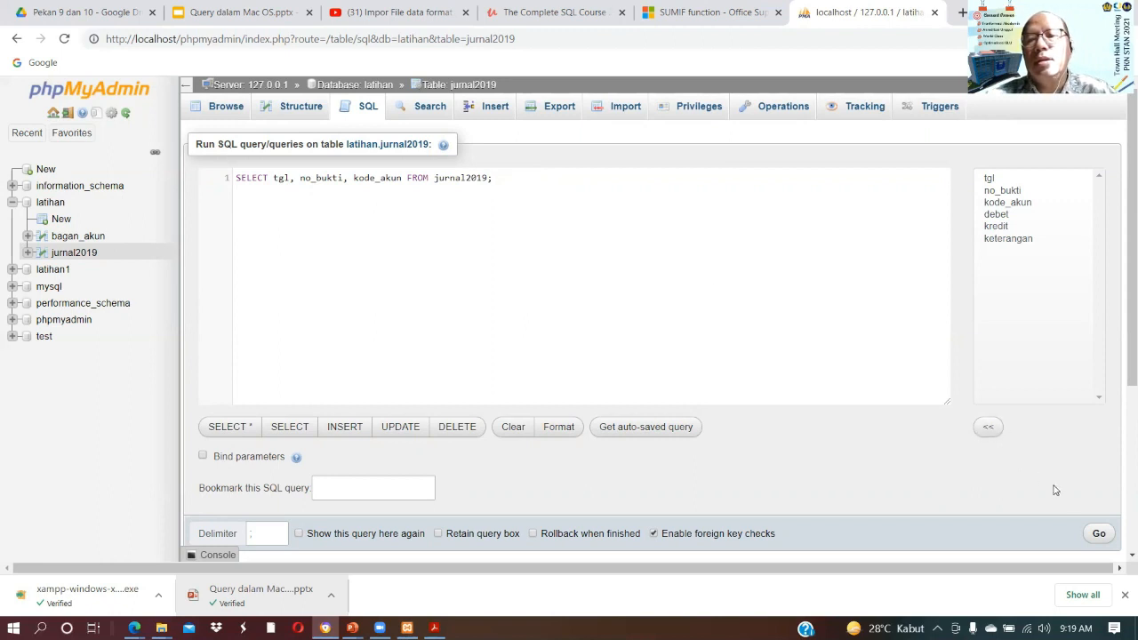
{"action": "left_click", "coordinate": [1097, 534]}
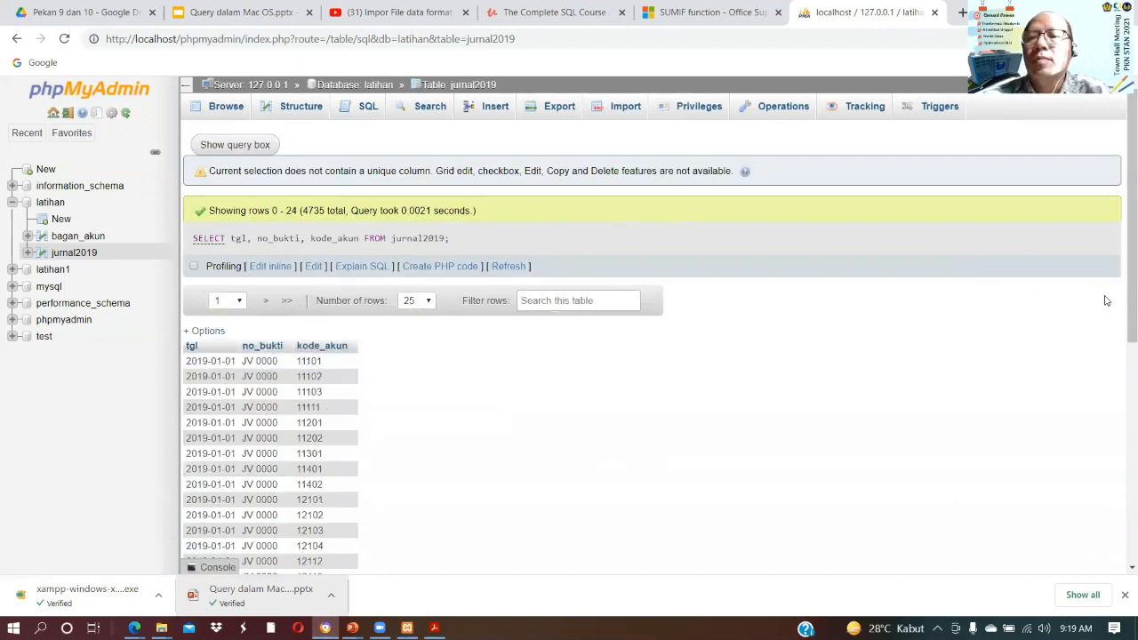
{"action": "scroll", "coordinate": [1121, 366], "scroll_direction": "down", "scroll_amount": 5}
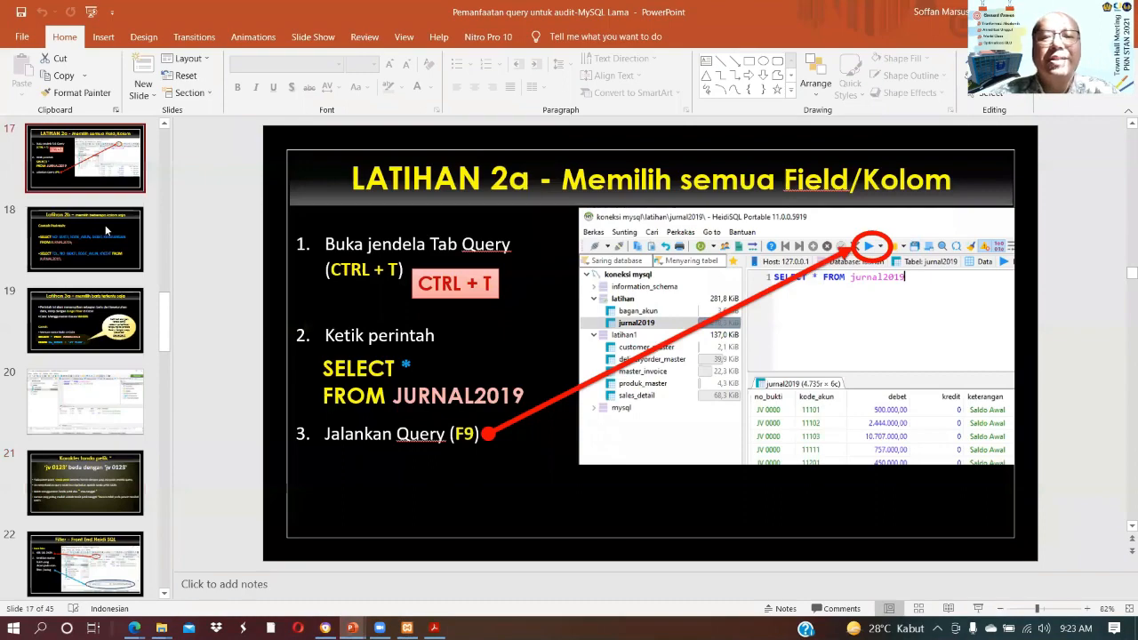
- In the PowerPoint presentation, go to the slide "Latihan 3a – memilih baris tertentu saja"
{"action": "key", "text": "Down"}
{"action": "key", "text": "Down"}
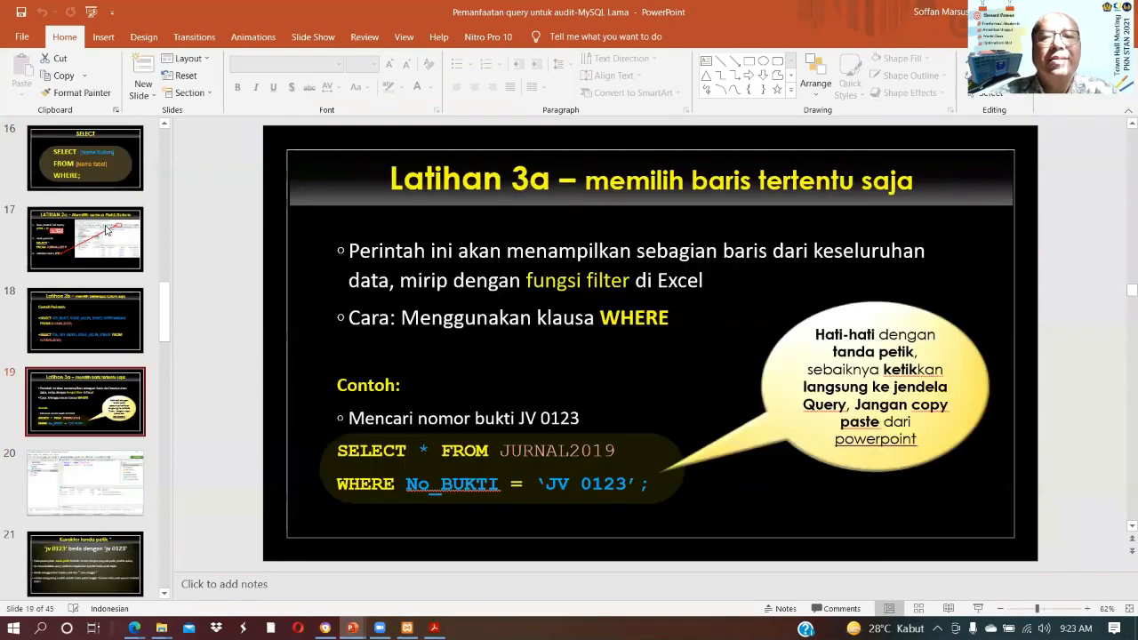
- After viewing the example result slide, switch to phpMyAdmin and replace the 1 after WHERE with the condition no_bukti =
{"action": "key", "text": "Down"}
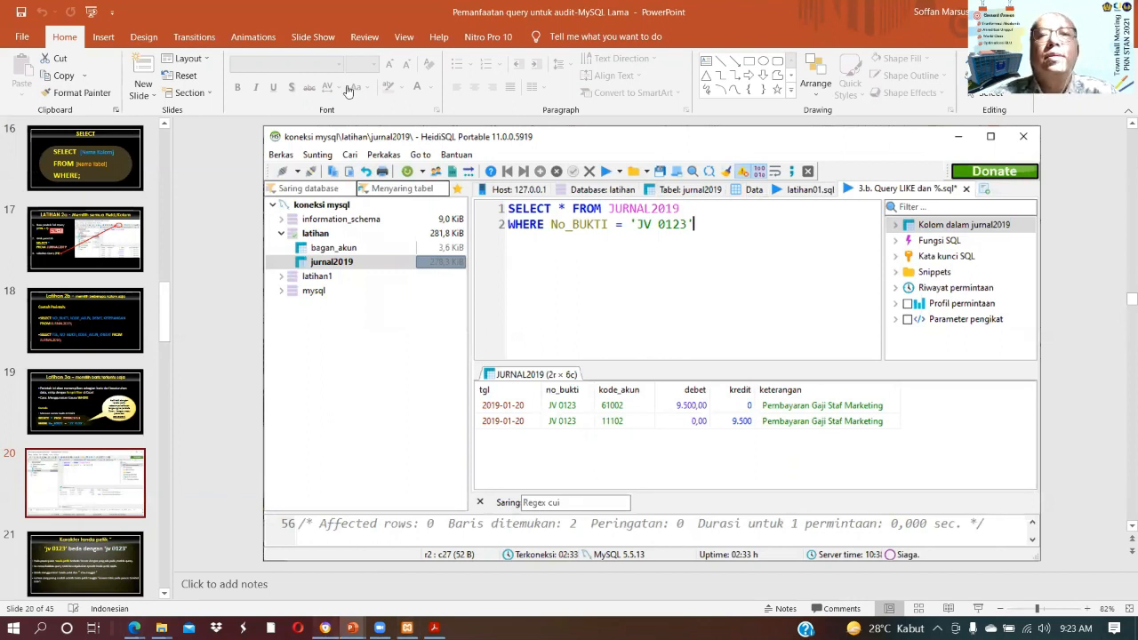
{"action": "key", "text": "alt+Tab"}
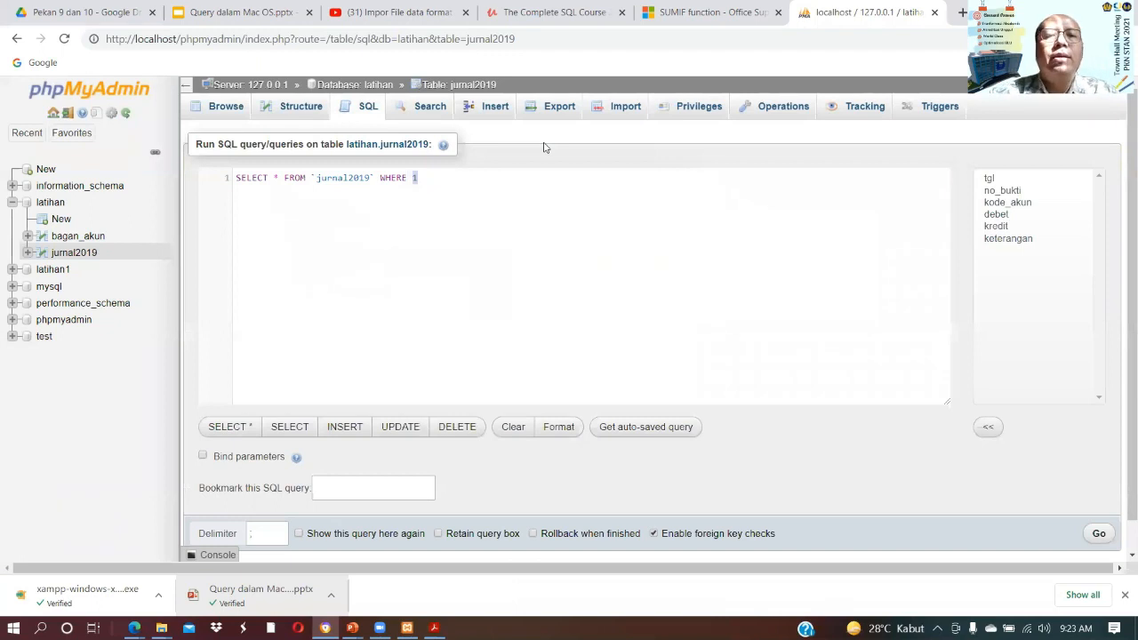
{"action": "type", "text": "n"}
{"action": "key", "text": "BackSpace"}
{"action": "key", "text": "BackSpace"}
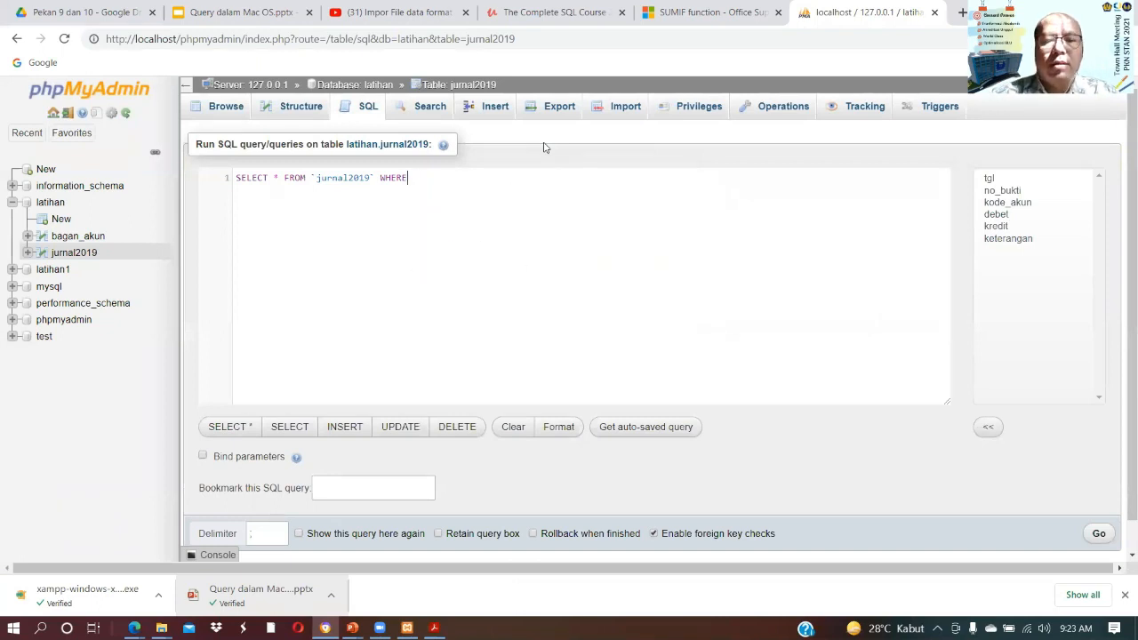
{"action": "type", "text": "no"}
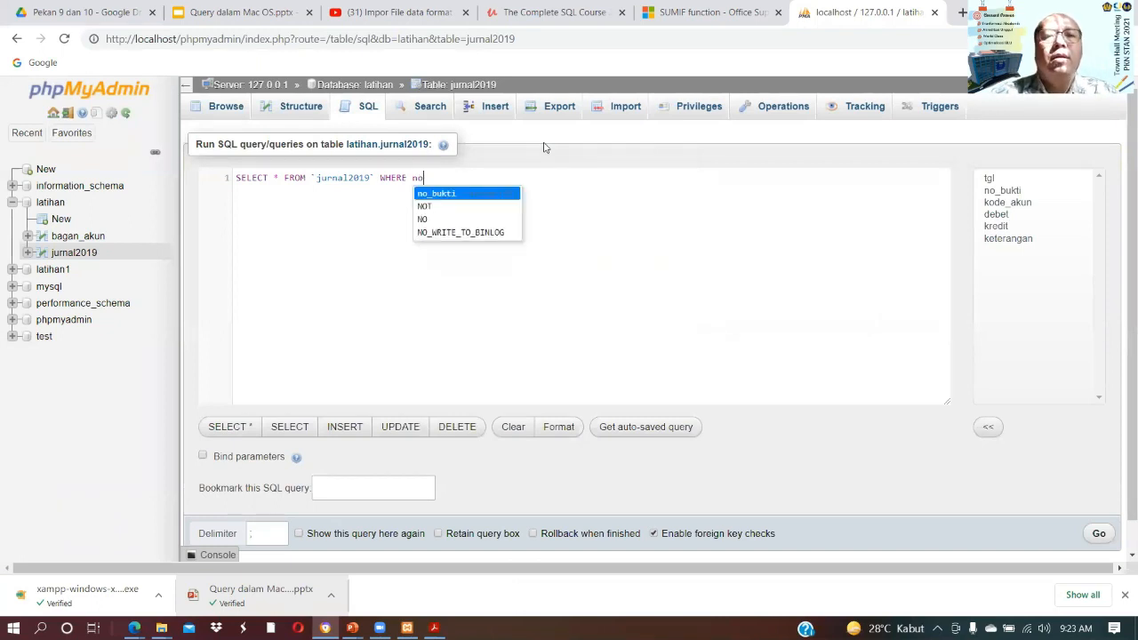
{"action": "left_click", "coordinate": [468, 194]}
{"action": "type", "text": "="}
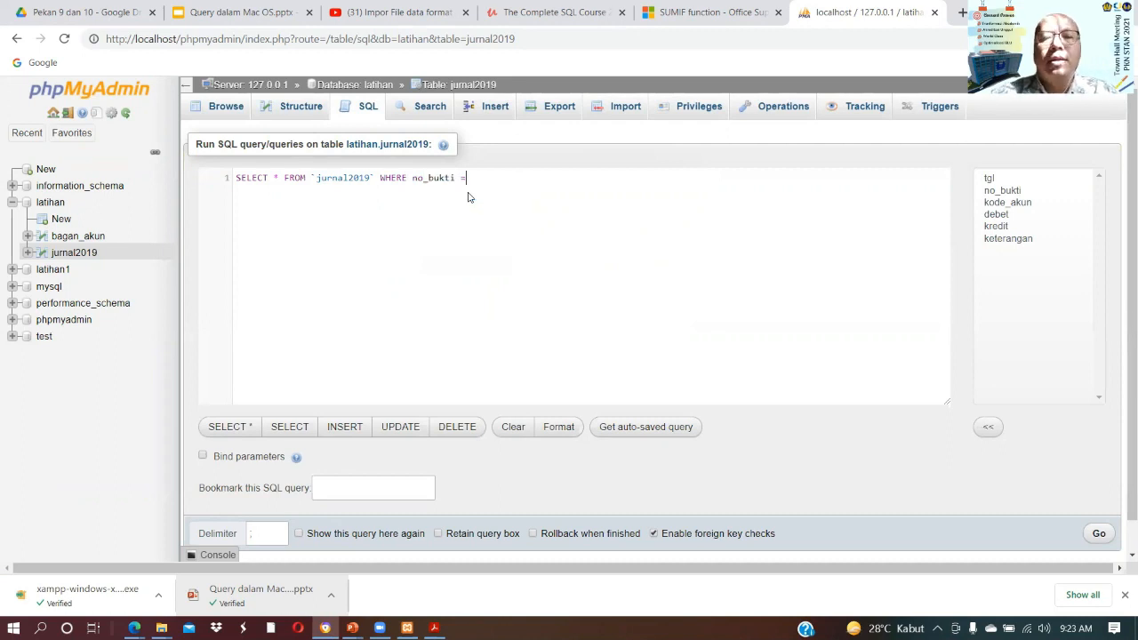
- Complete the condition with the value 'JV 0123'; as in the PowerPoint example and run the query in phpMyAdmin
{"action": "type", "text": " '"}
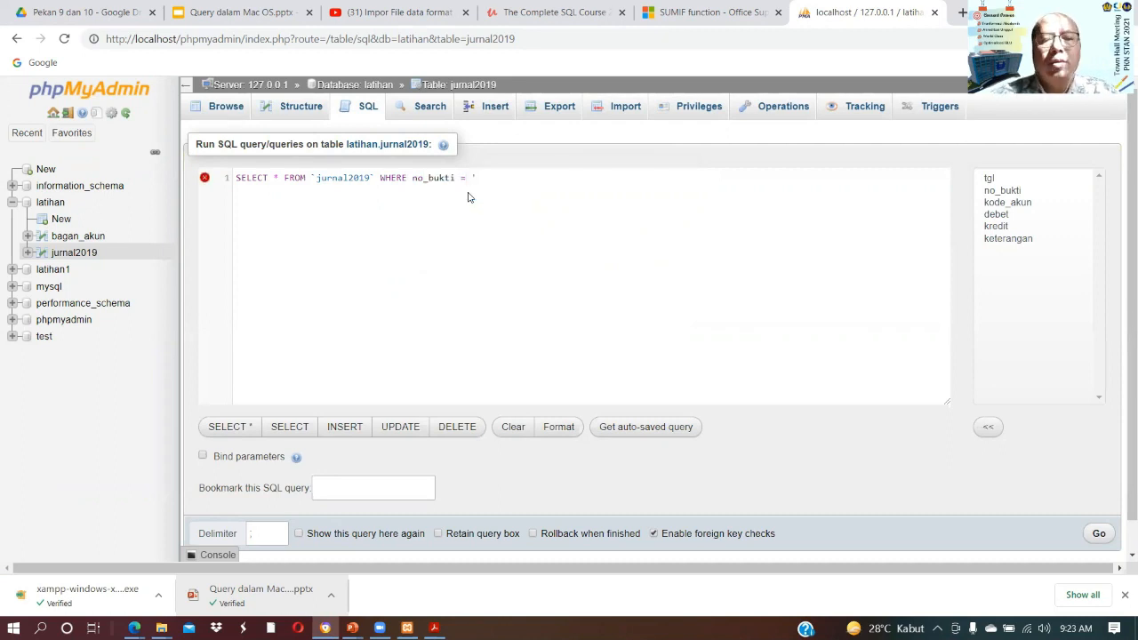
{"action": "type", "text": "JV"}
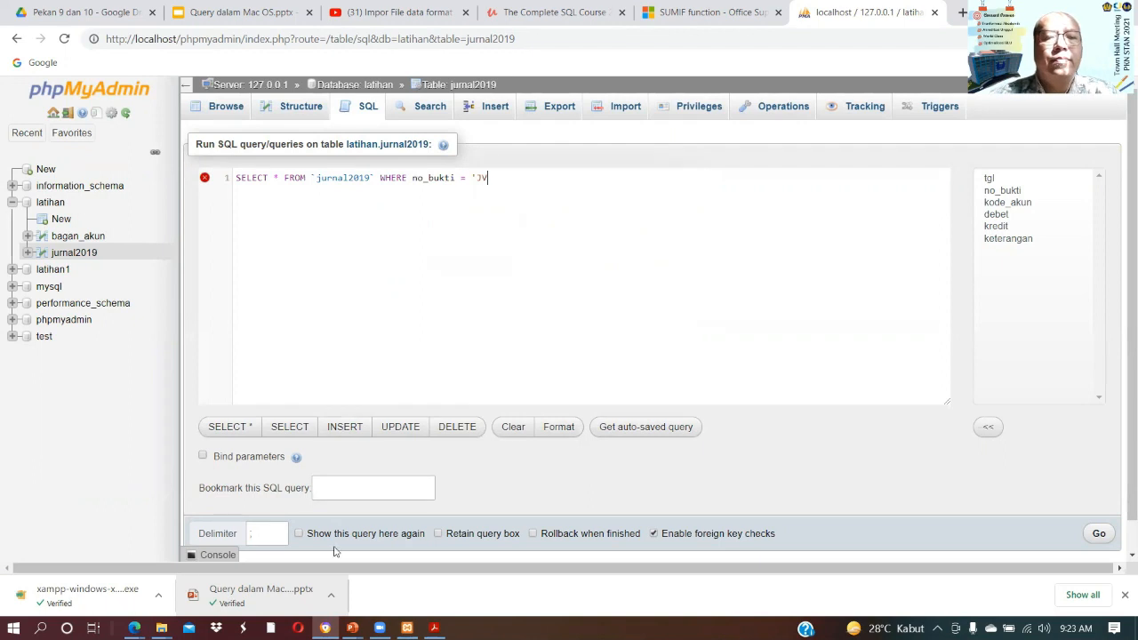
{"action": "mouse_move", "coordinate": [352, 628]}
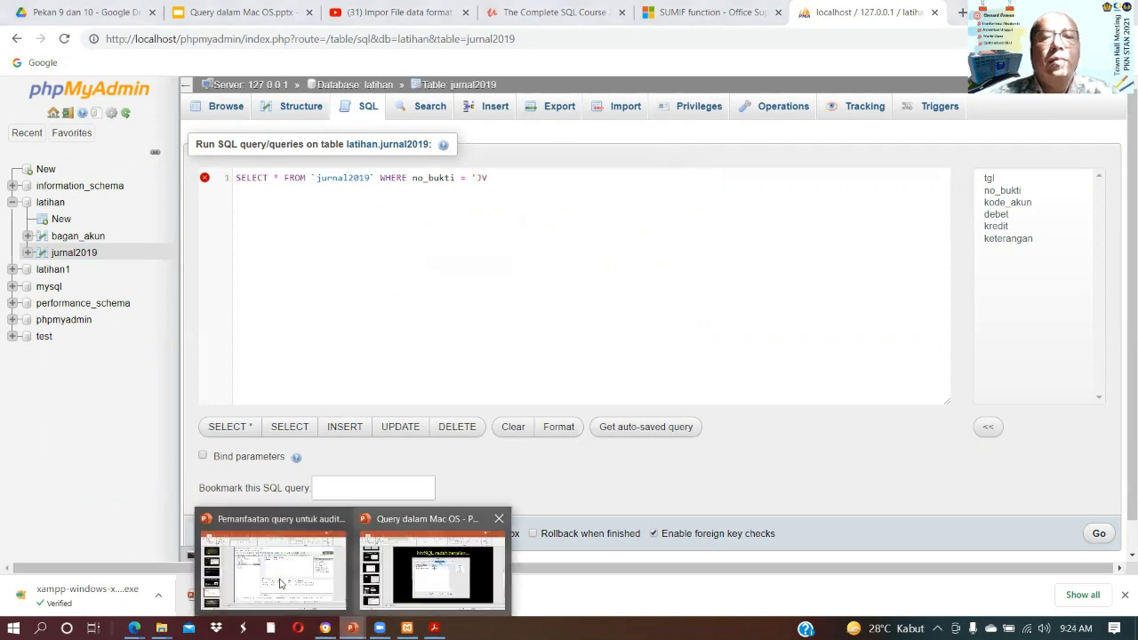
{"action": "left_click", "coordinate": [277, 578]}
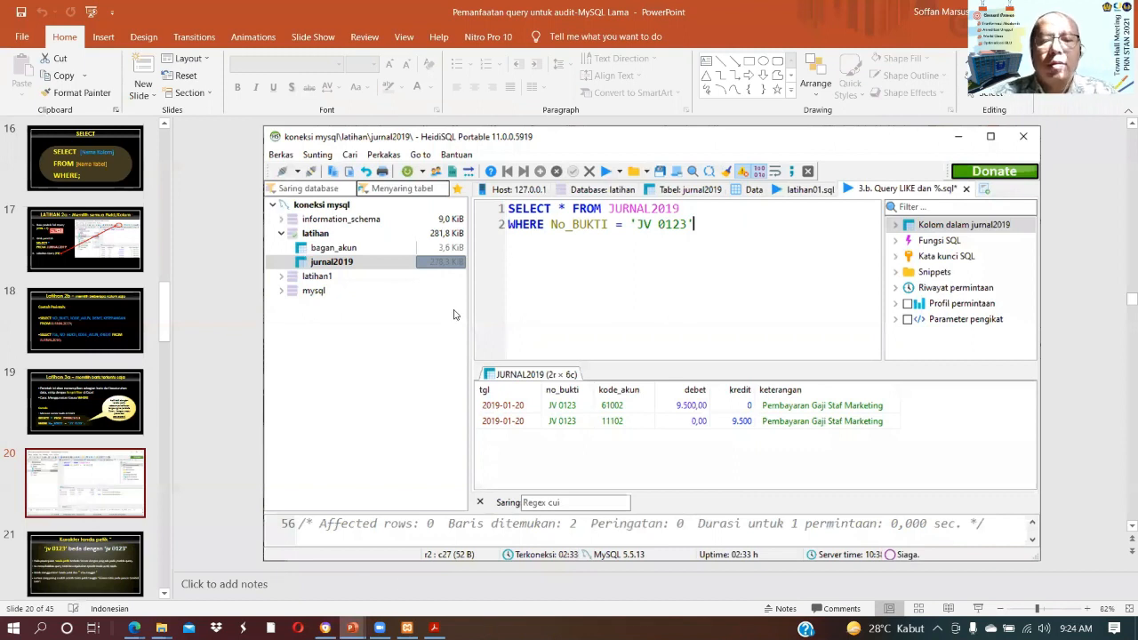
{"action": "key", "text": "alt+Tab"}
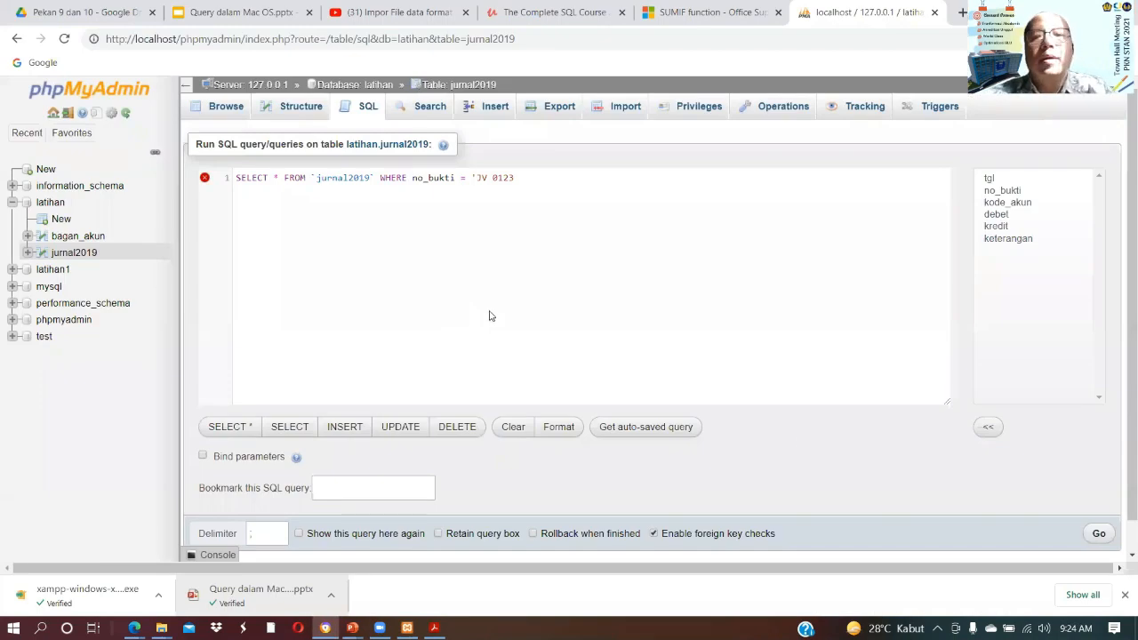
{"action": "type", "text": "';"}
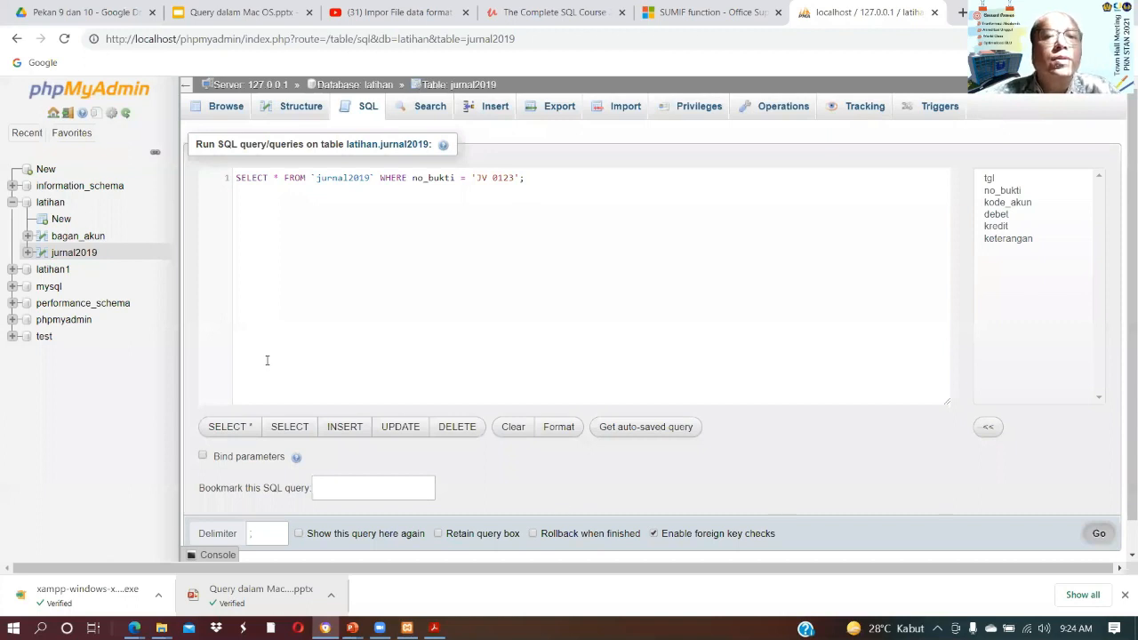
{"action": "key", "text": "ctrl+Return"}
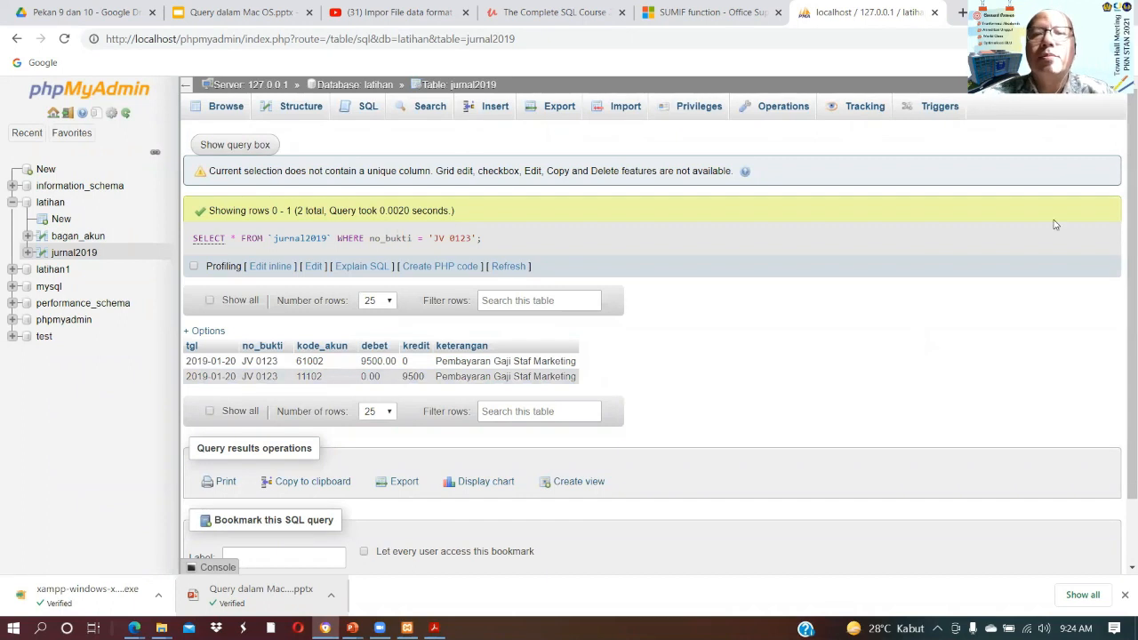
{"action": "left_click_drag", "start_coordinate": [1122, 254], "coordinate": [1120, 225]}
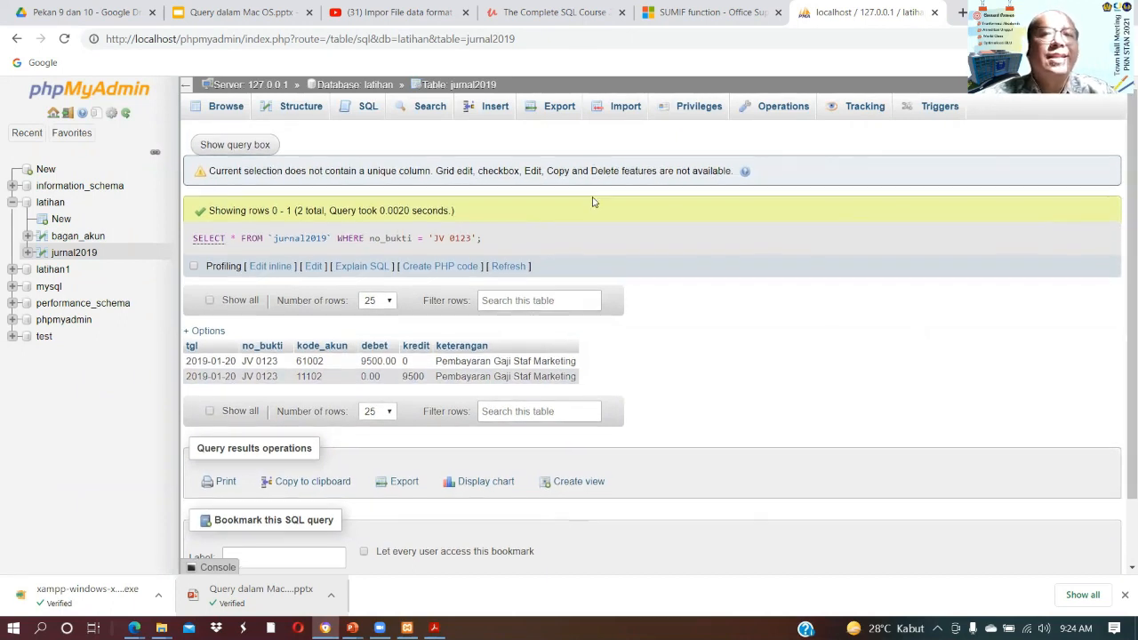
- Reopen the query editor for jurnal2019 and go to the slide "Latihan 3b – “%” dan LIKE" in the PowerPoint presentation
{"action": "left_click", "coordinate": [354, 113]}
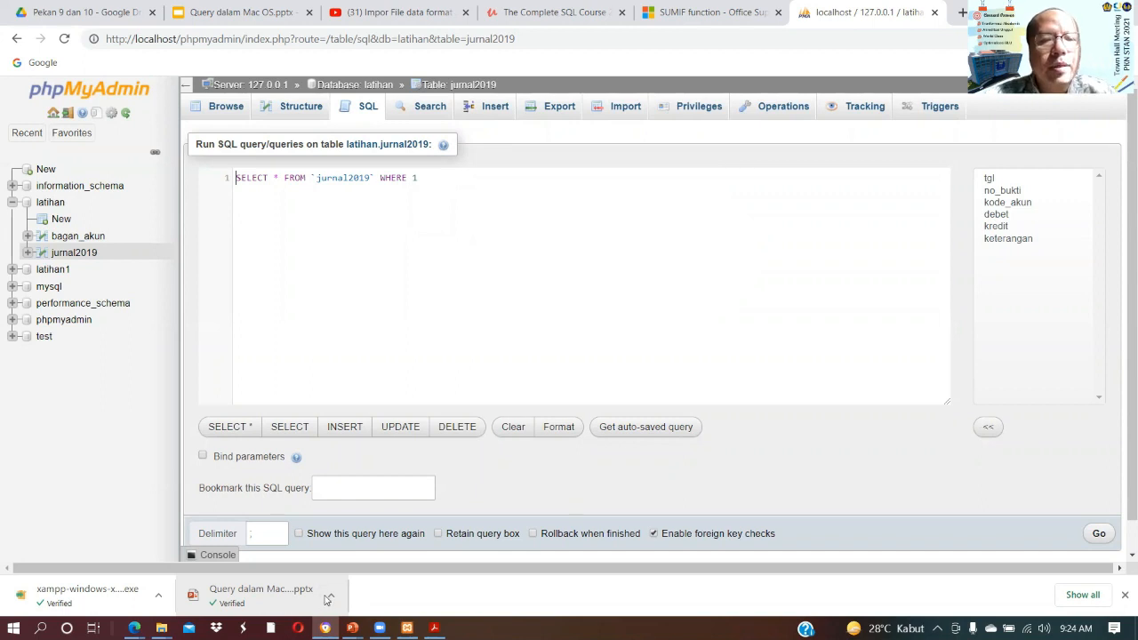
{"action": "mouse_move", "coordinate": [352, 628]}
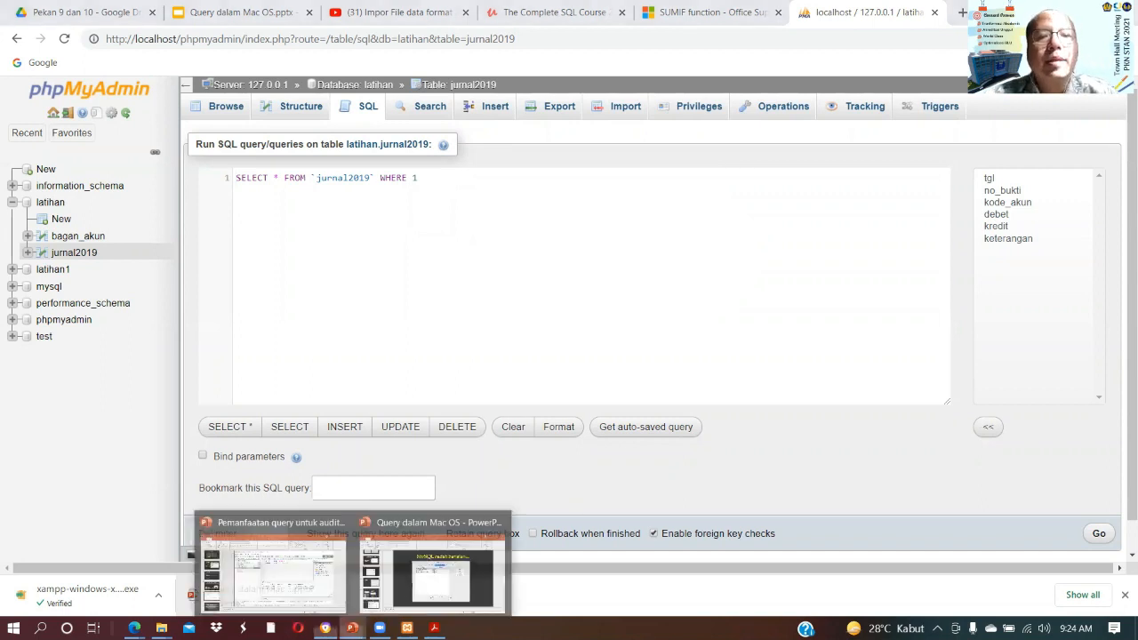
{"action": "left_click", "coordinate": [313, 562]}
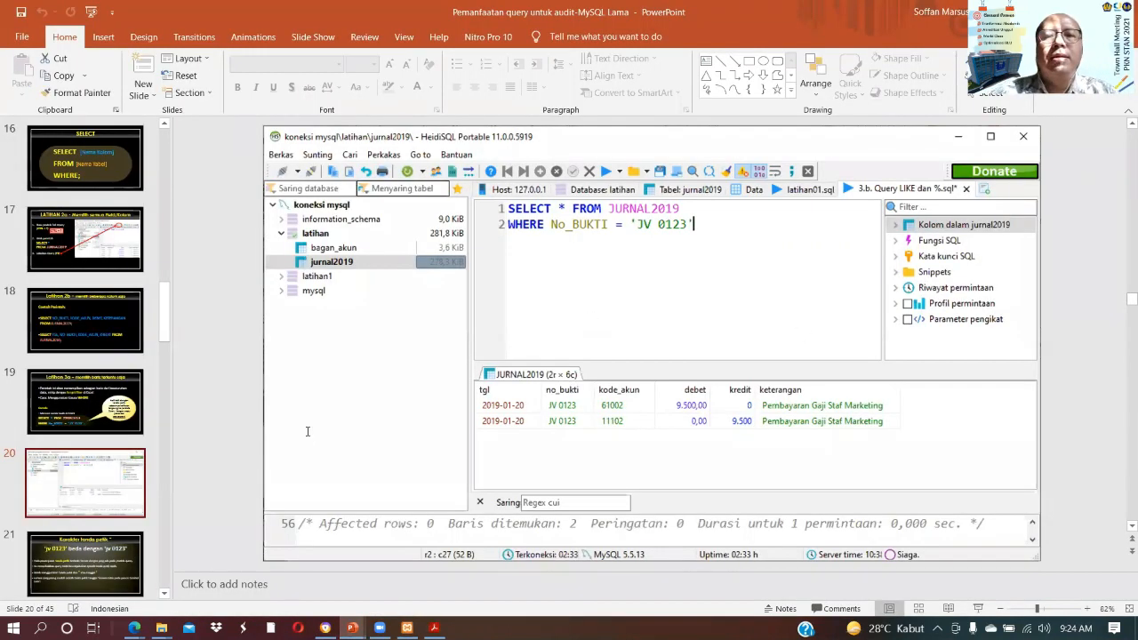
{"action": "scroll", "coordinate": [307, 432], "scroll_direction": "down", "scroll_amount": 3}
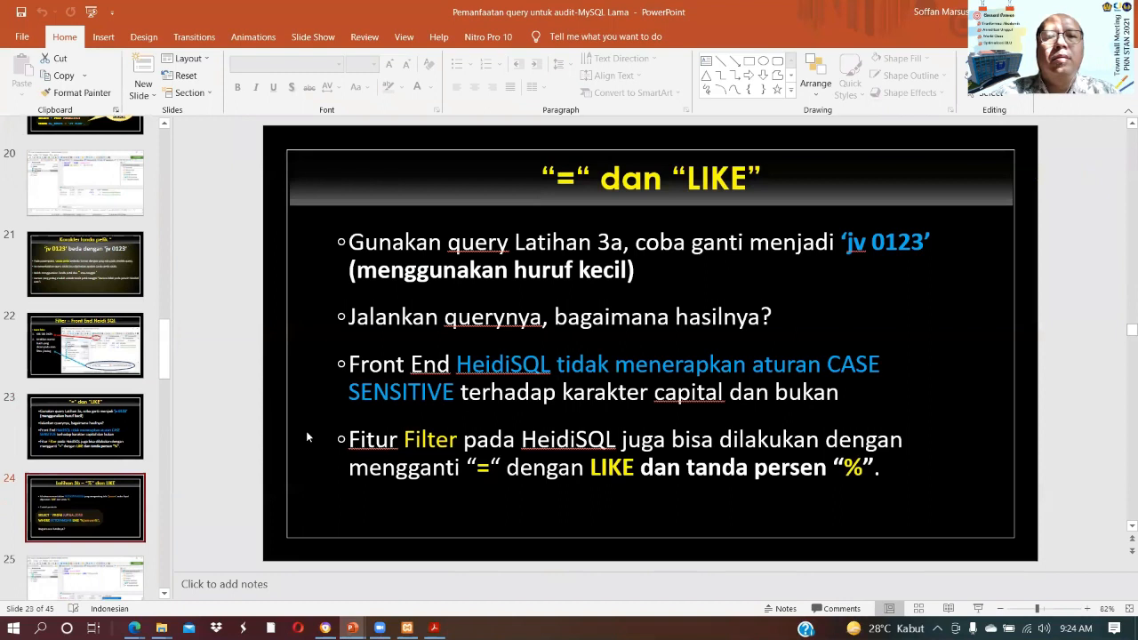
{"action": "scroll", "coordinate": [306, 431], "scroll_direction": "down", "scroll_amount": 1}
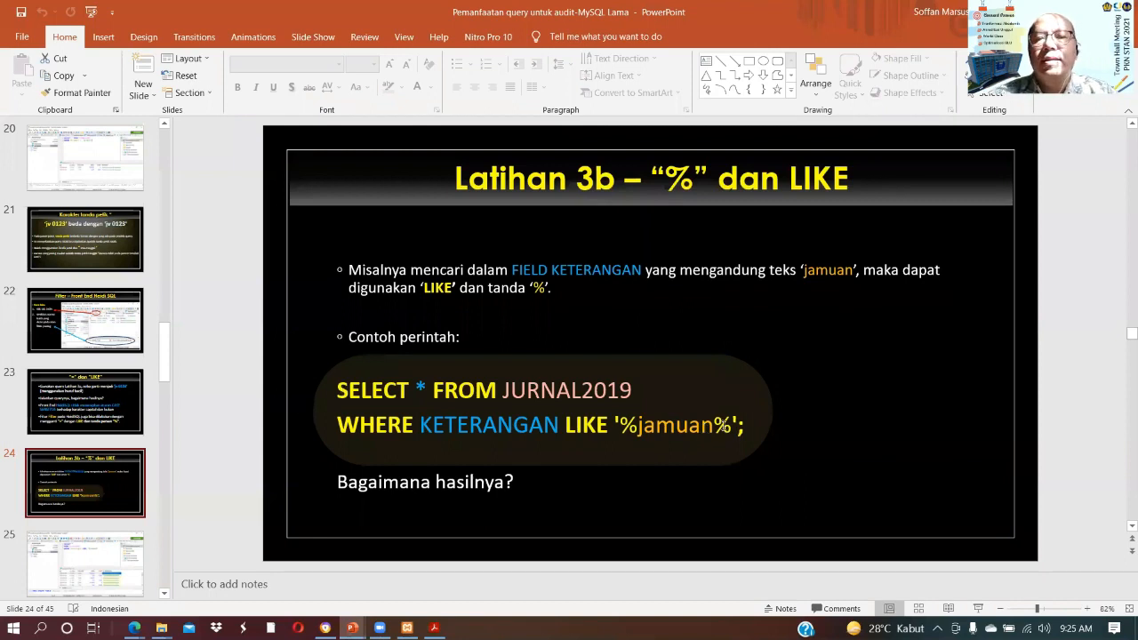
- Copy the slide's query SELECT * FROM JURNAL2019 WHERE KETERANGAN LIKE '%jamuan%'; into the phpMyAdmin query editor and run it
{"action": "left_click_drag", "start_coordinate": [338, 391], "coordinate": [748, 424]}
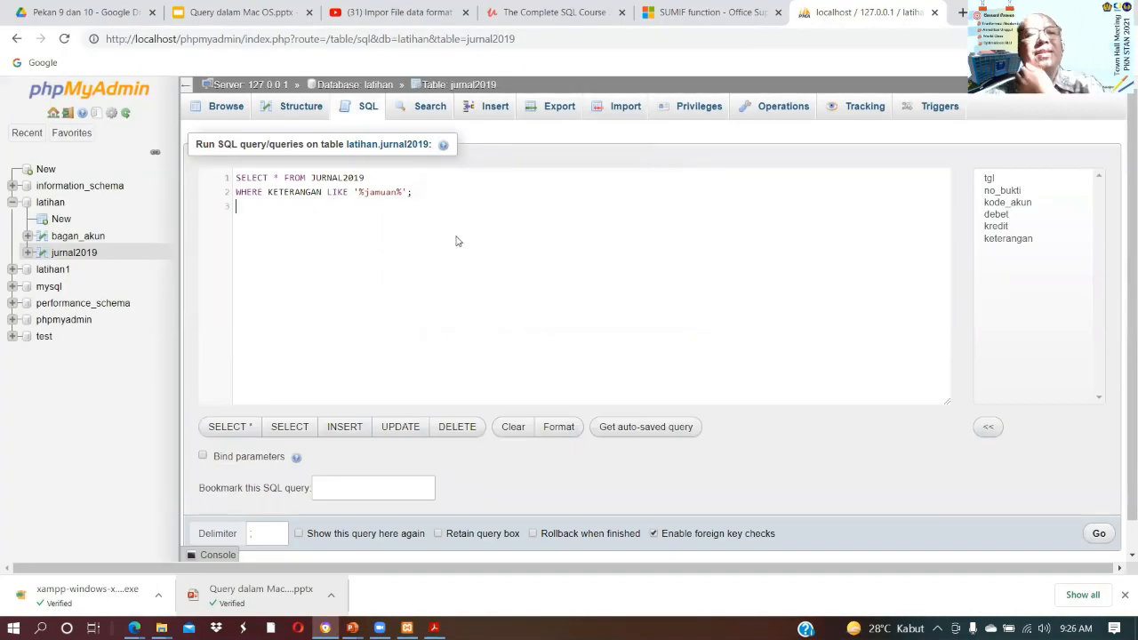
{"action": "double_click", "coordinate": [376, 192]}
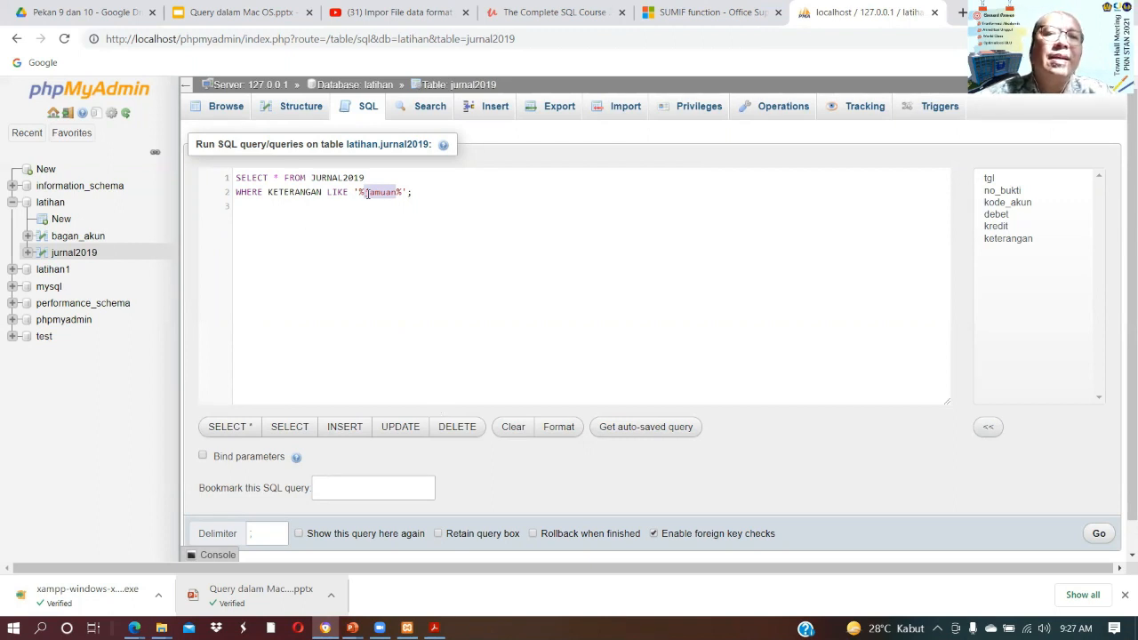
{"action": "left_click_drag", "start_coordinate": [367, 193], "coordinate": [395, 193]}
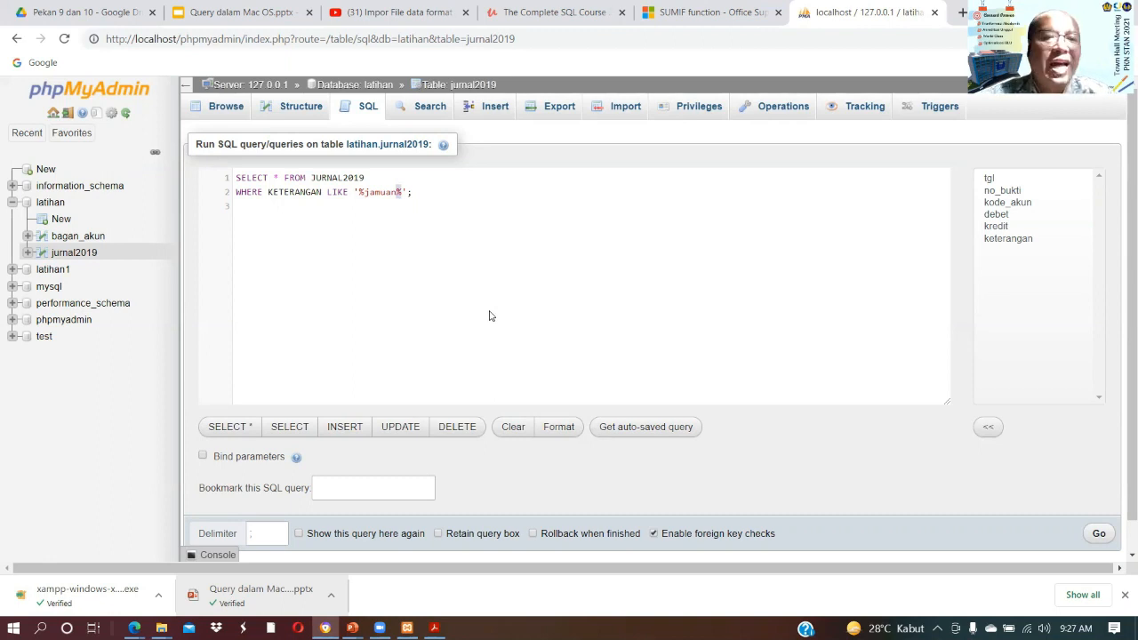
{"action": "left_click", "coordinate": [413, 192]}
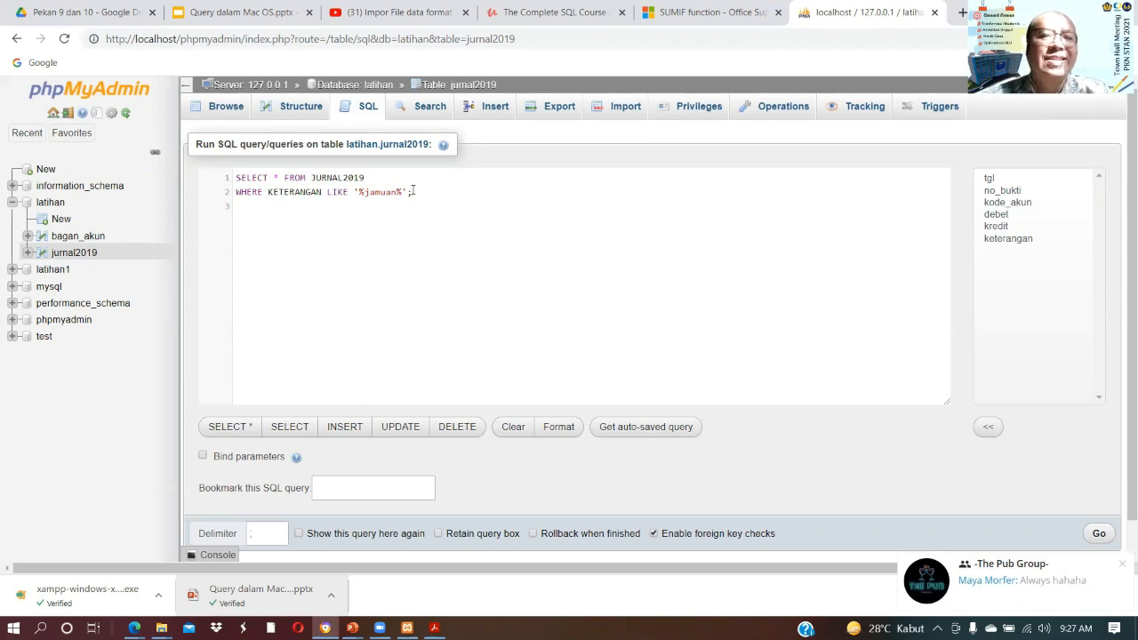
{"action": "left_click", "coordinate": [1098, 534]}
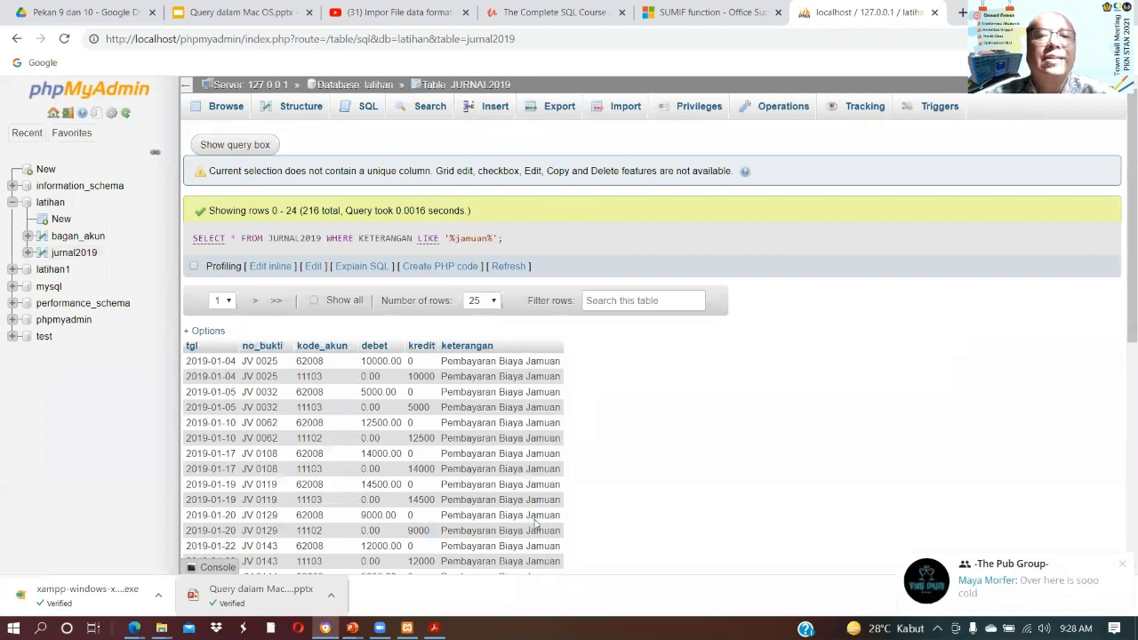
{"action": "left_click", "coordinate": [540, 441]}
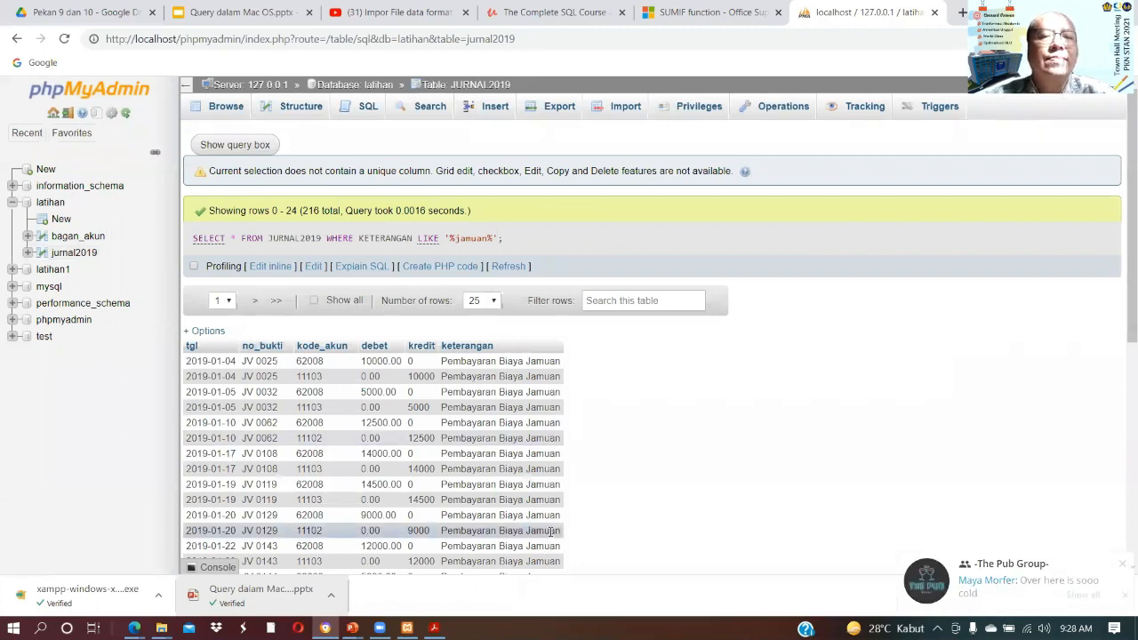
{"action": "left_click", "coordinate": [552, 531]}
{"action": "left_click", "coordinate": [474, 454]}
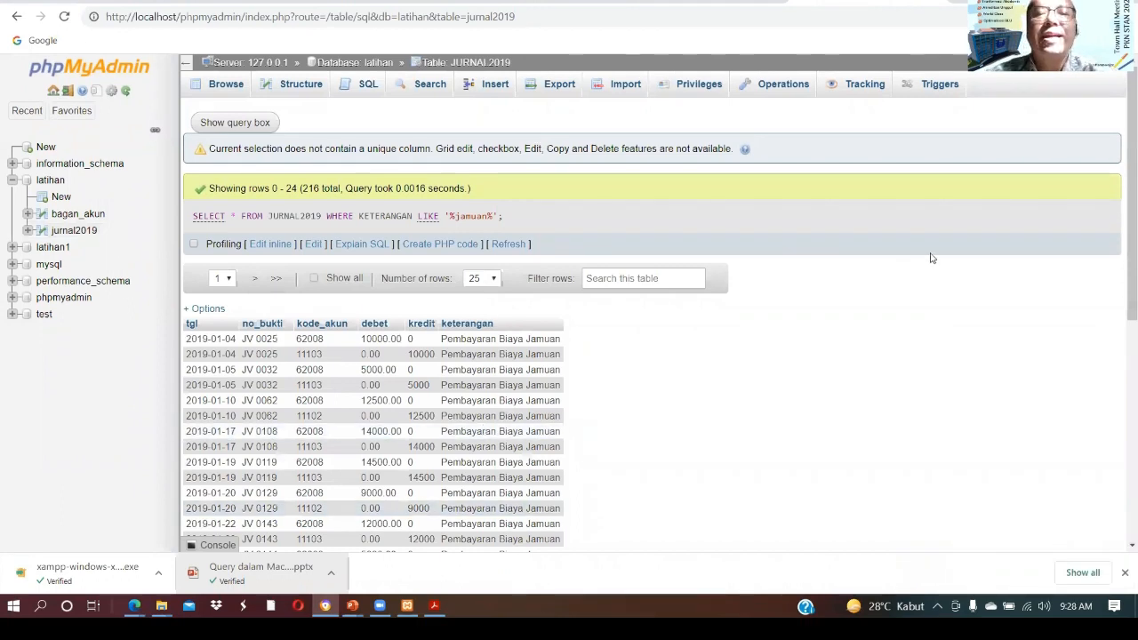
- Open a new query on JURNAL2019 and replace the 1 after WHERE with kode_akun LIKE
{"action": "left_click", "coordinate": [366, 89]}
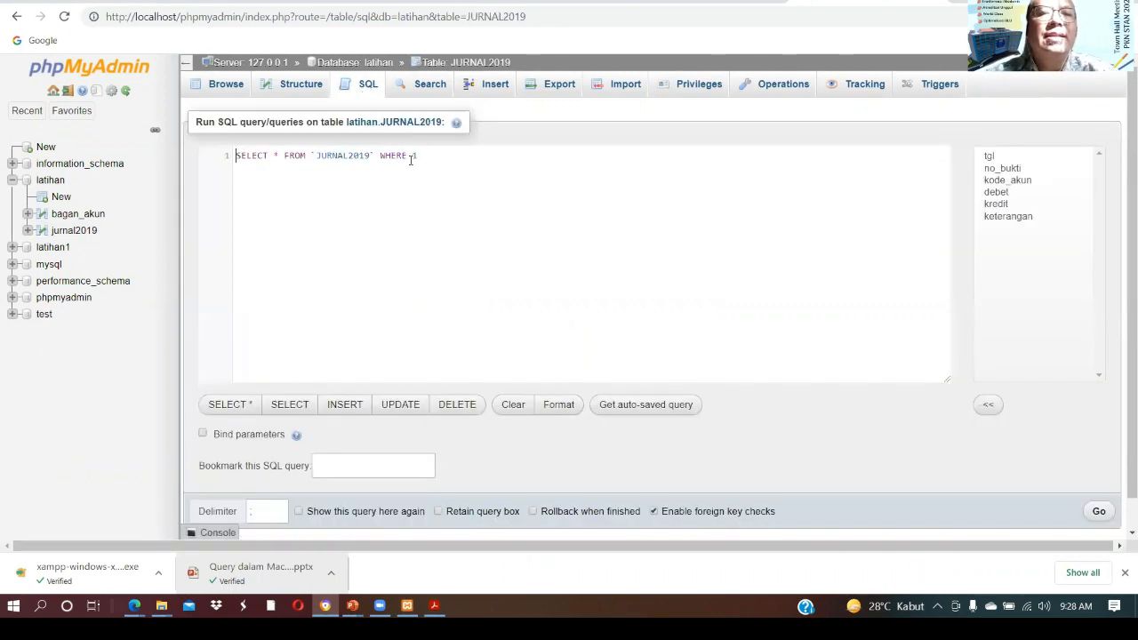
{"action": "left_click", "coordinate": [441, 157]}
{"action": "key", "text": "BackSpace"}
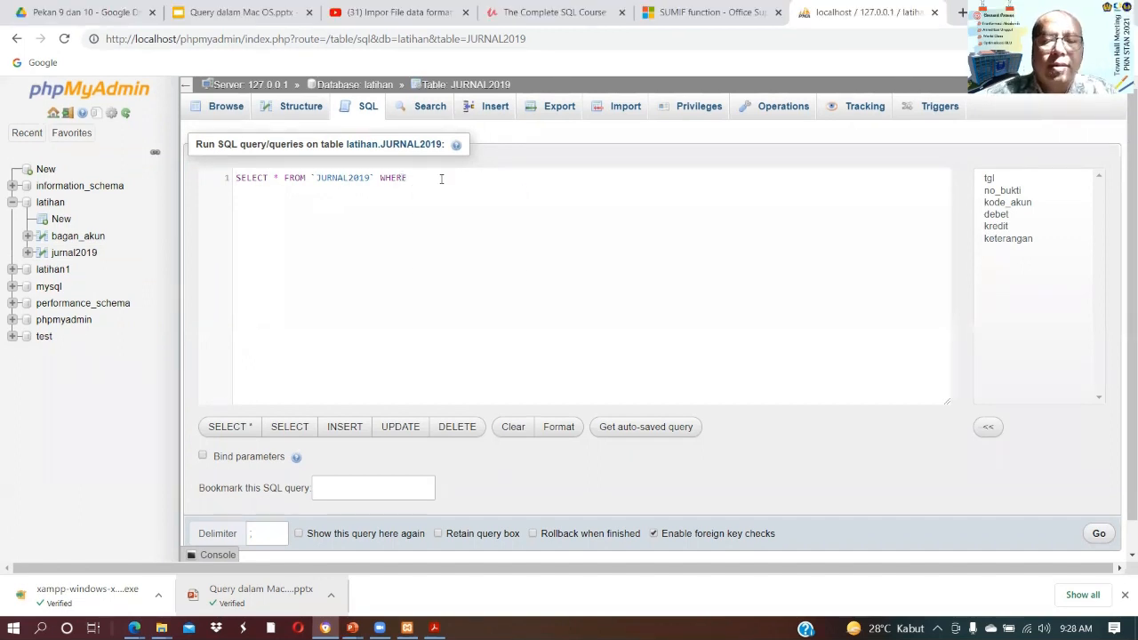
{"action": "type", "text": "k"}
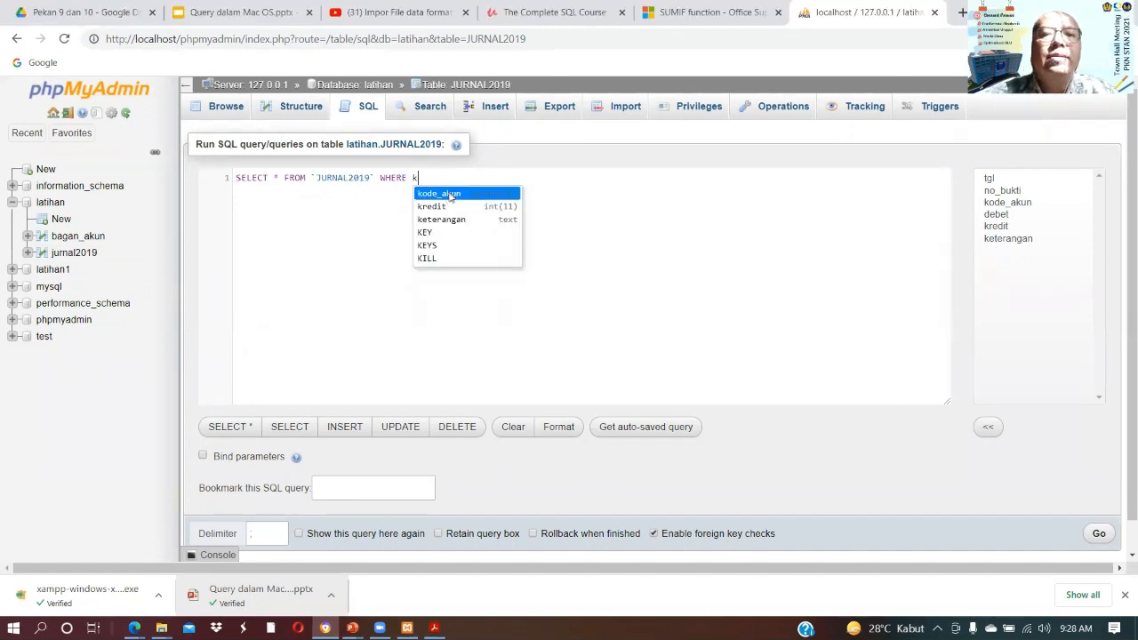
{"action": "left_click", "coordinate": [451, 197]}
{"action": "type", "text": "Like"}
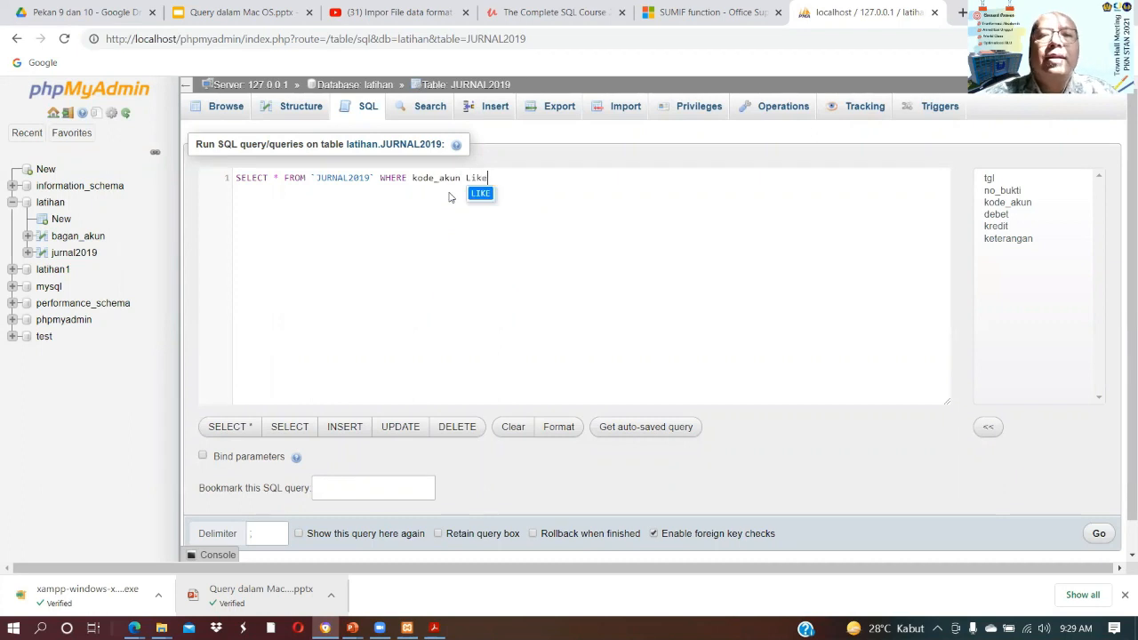
{"action": "key", "text": "BackSpace"}
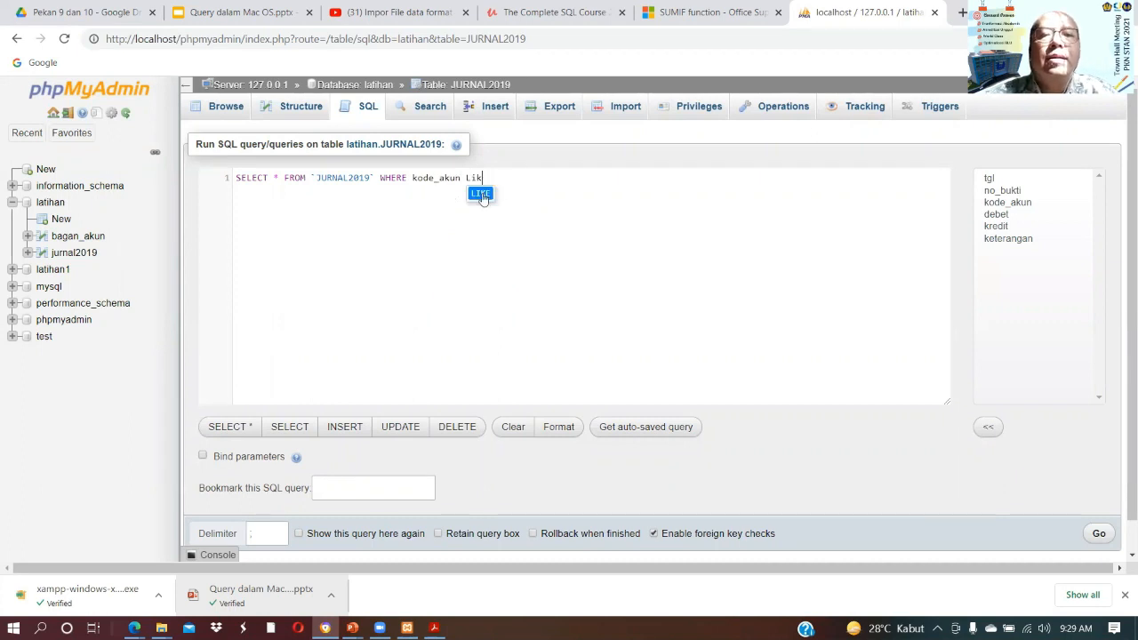
{"action": "left_click", "coordinate": [480, 193]}
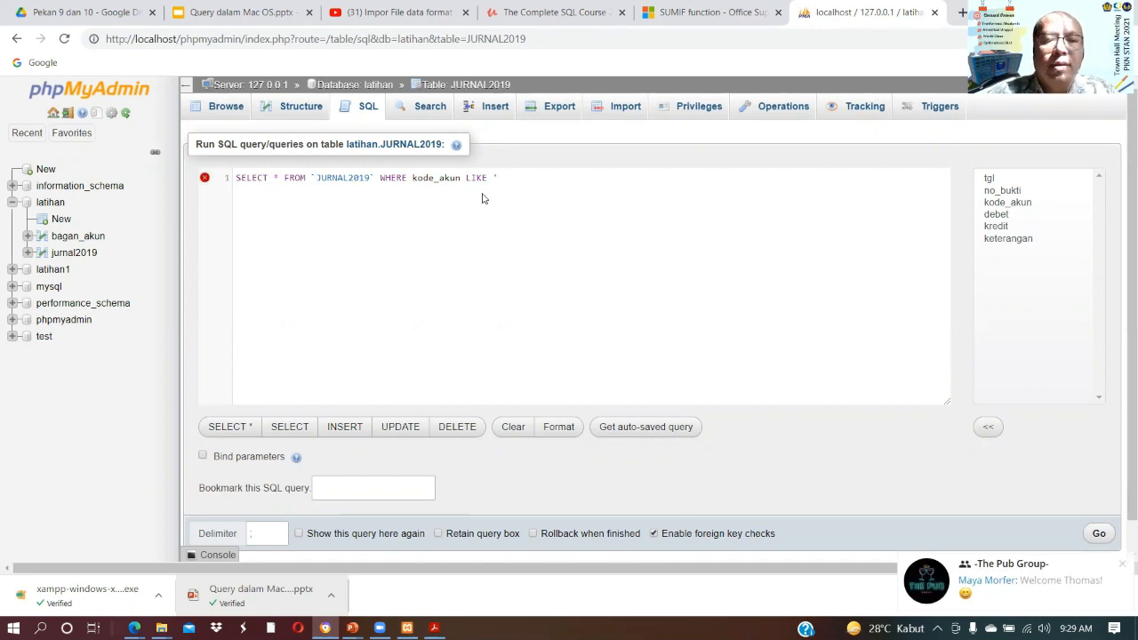
- Check the LIKE example in the PowerPoint presentation and complete the kode_akun pattern in phpMyAdmin as '%11*%';
{"action": "type", "text": "%"}
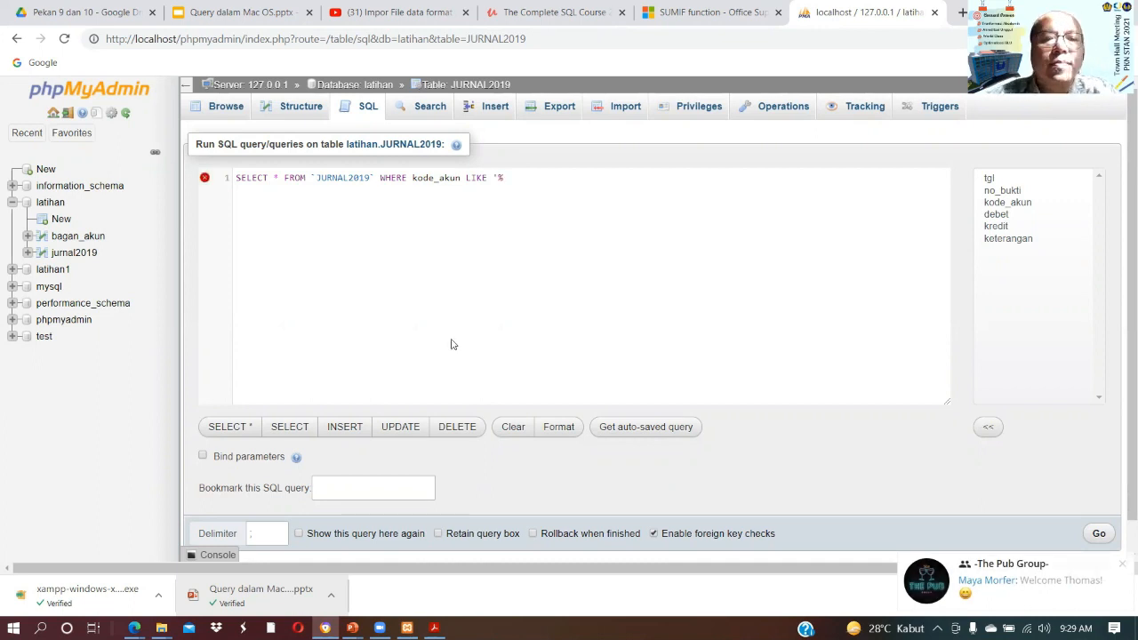
{"action": "mouse_move", "coordinate": [352, 627]}
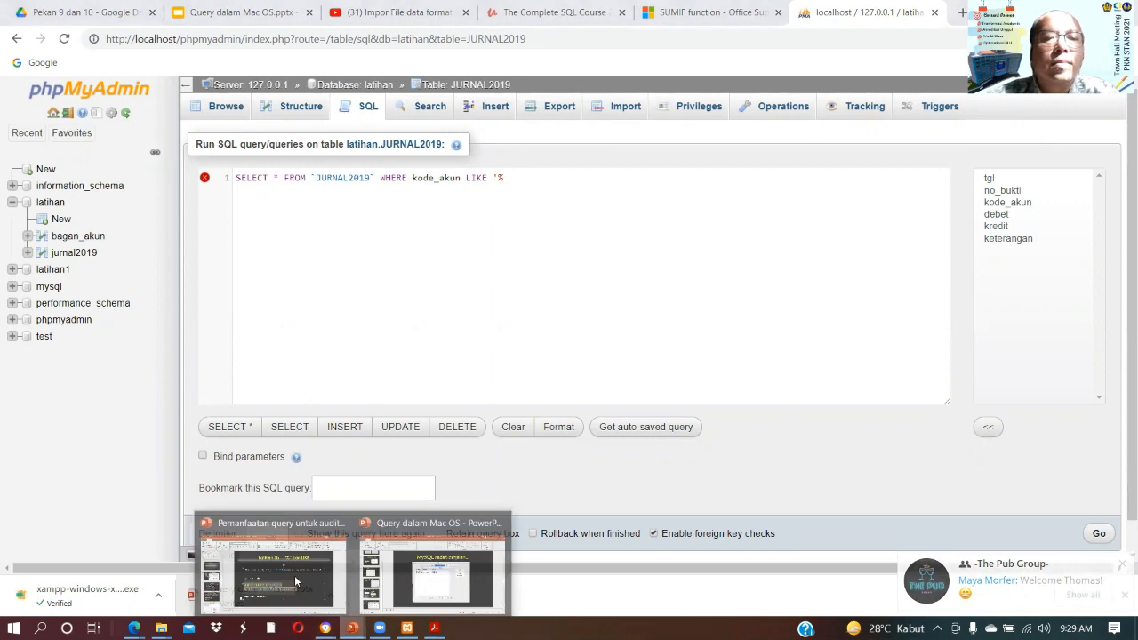
{"action": "left_click", "coordinate": [296, 576]}
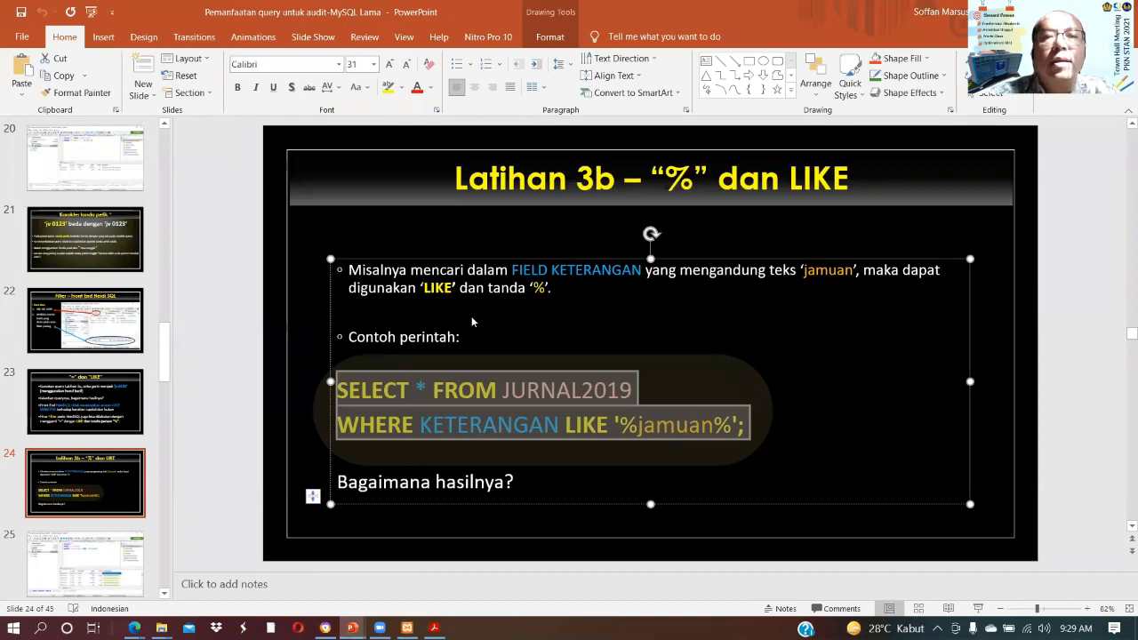
{"action": "key", "text": "alt+Tab"}
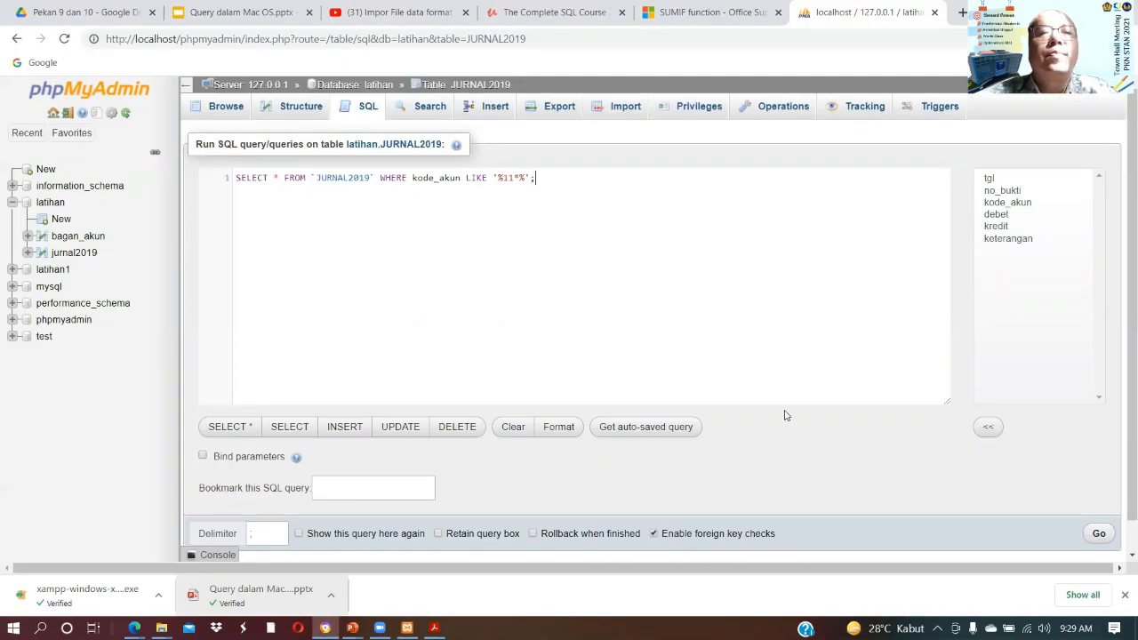
- Run the kode_akun LIKE '%11*%' query, then review the slides on “=” dan “LIKE” and Latihan 3b in the PowerPoint presentation
{"action": "left_click", "coordinate": [1099, 534]}
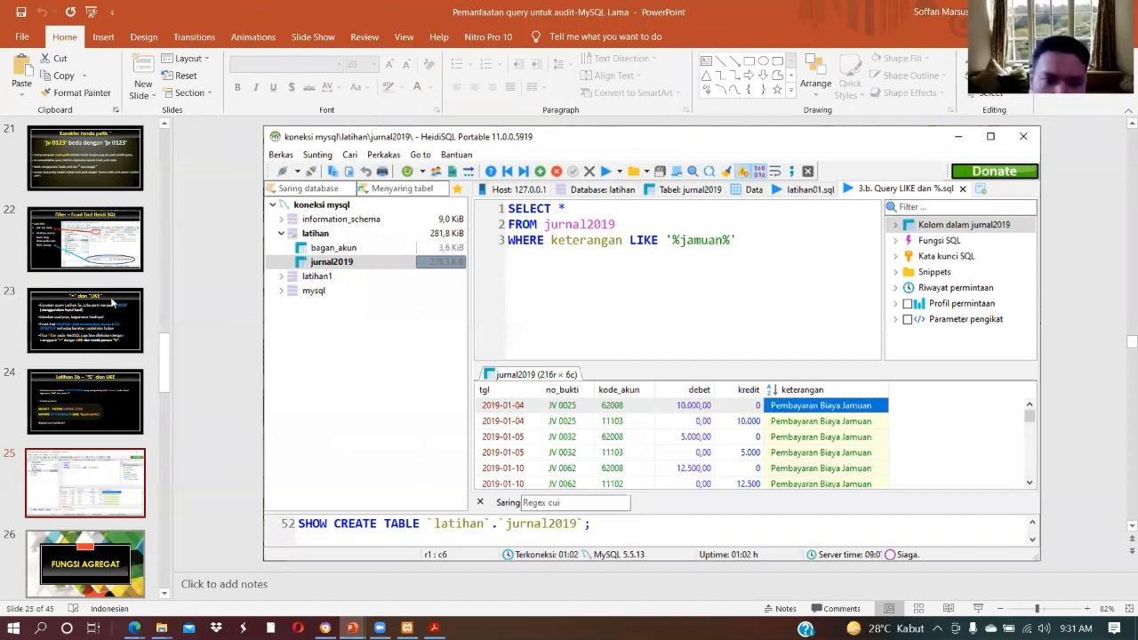
{"action": "key", "text": "Up"}
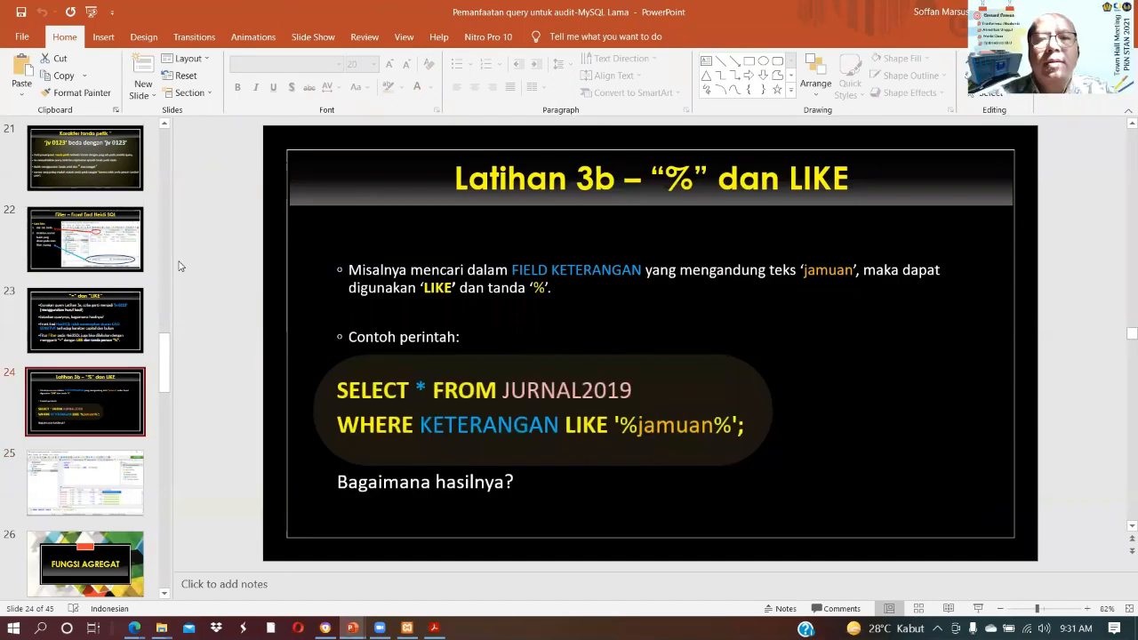
{"action": "key", "text": "Up"}
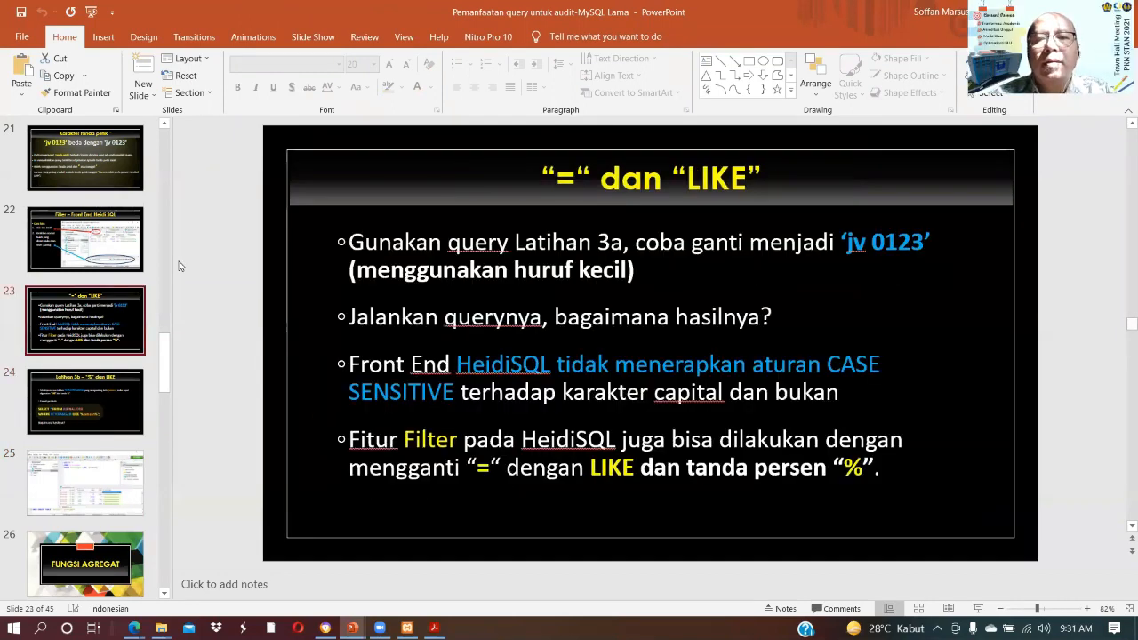
{"action": "key", "text": "Down"}
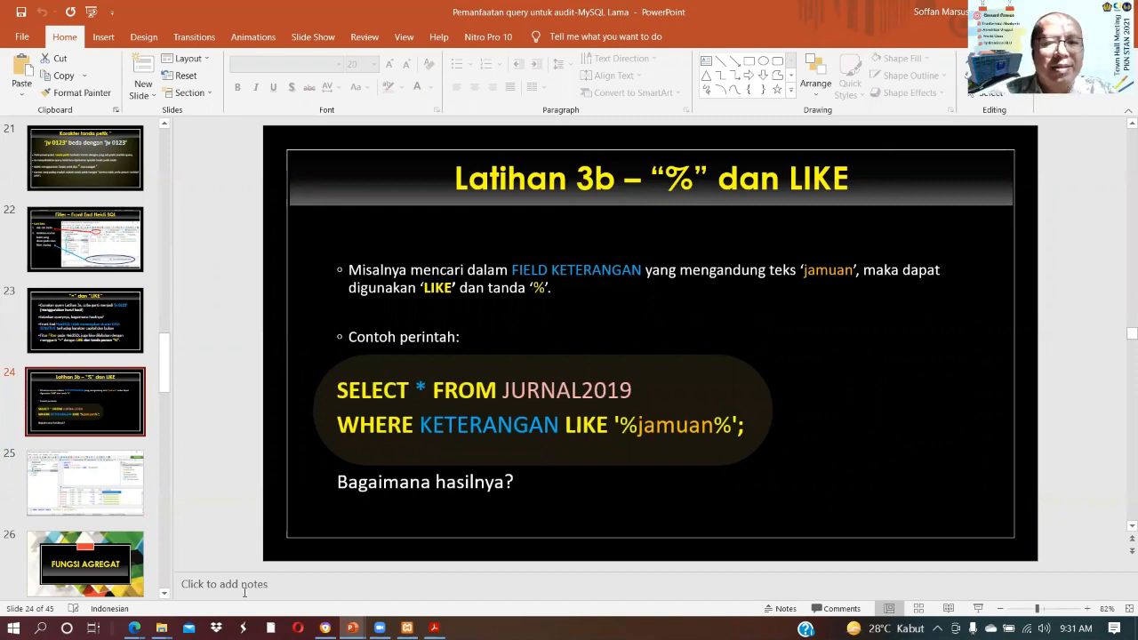
- Switch to phpMyAdmin and query jurnal2019 for all columns WHERE kode_akun LIKE '%11%'
{"action": "left_click", "coordinate": [326, 628]}
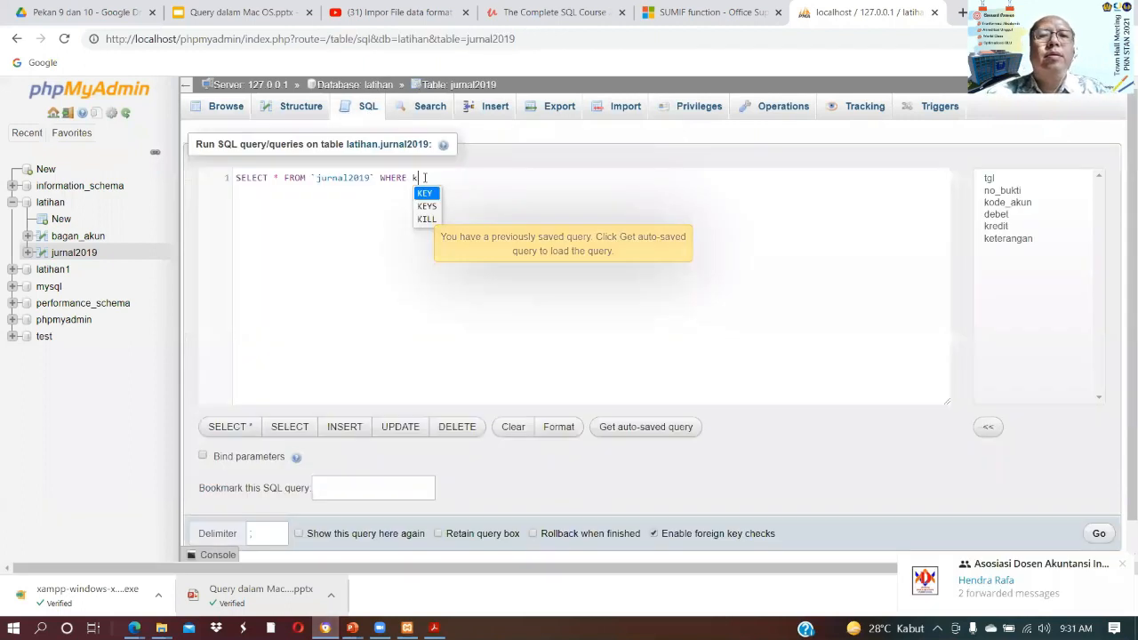
{"action": "key", "text": "BackSpace"}
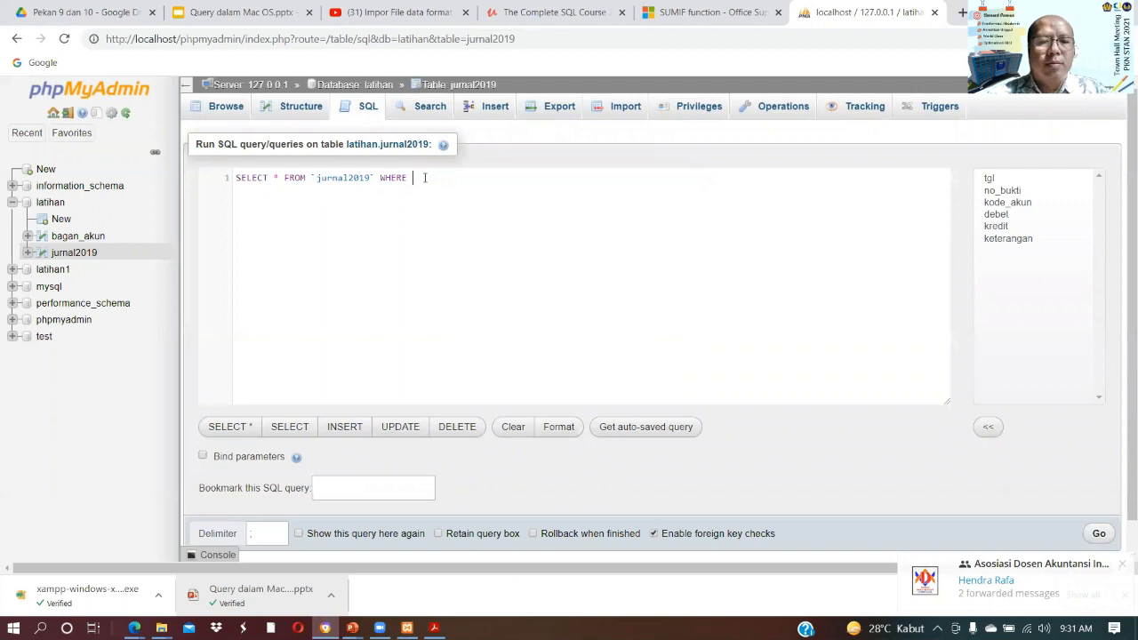
{"action": "type", "text": "k"}
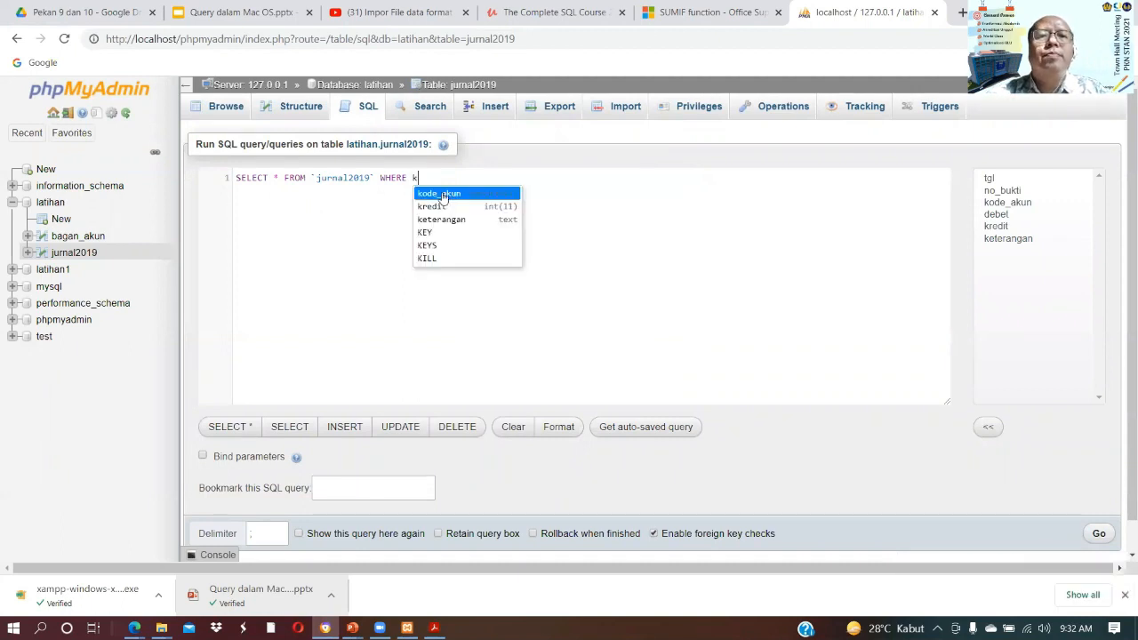
{"action": "left_click", "coordinate": [442, 194]}
{"action": "type", "text": "L"}
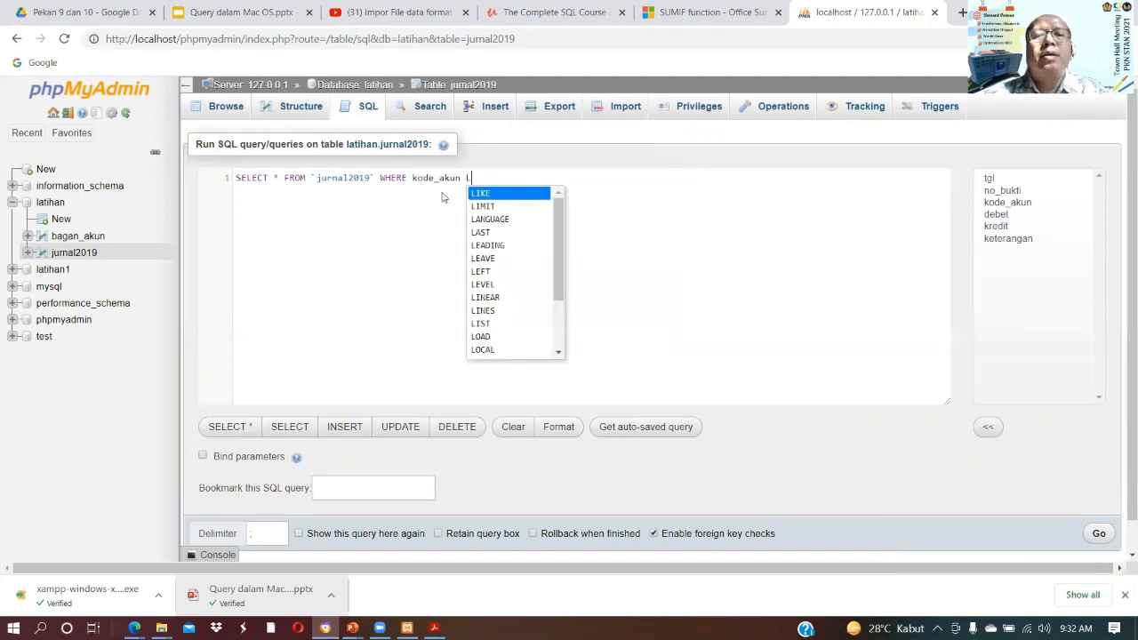
{"action": "type", "text": "IKE '%11"}
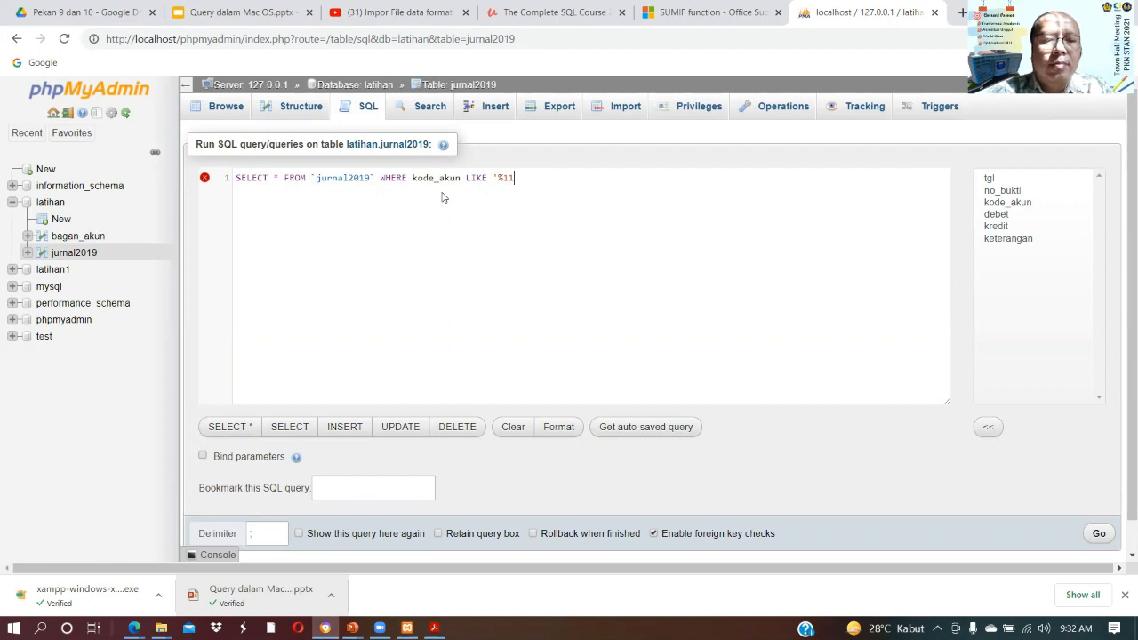
{"action": "type", "text": "%"}
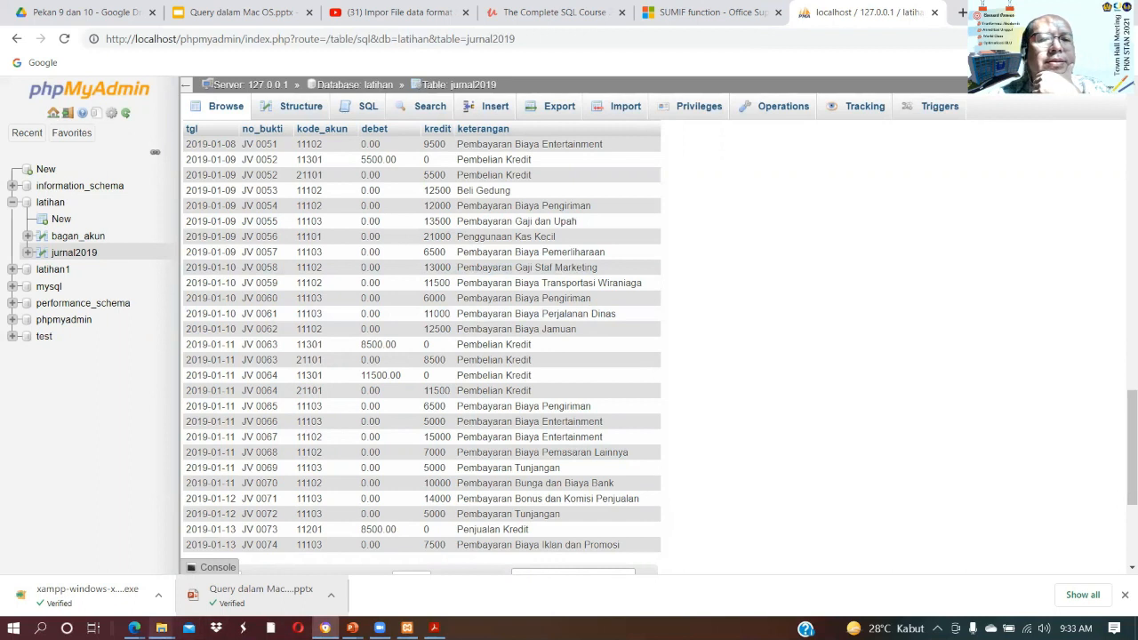
- Switch to Access, create the blank desktop database Latihan.accdb in the TABK folder and start a text file import
{"action": "mouse_move", "coordinate": [161, 628]}
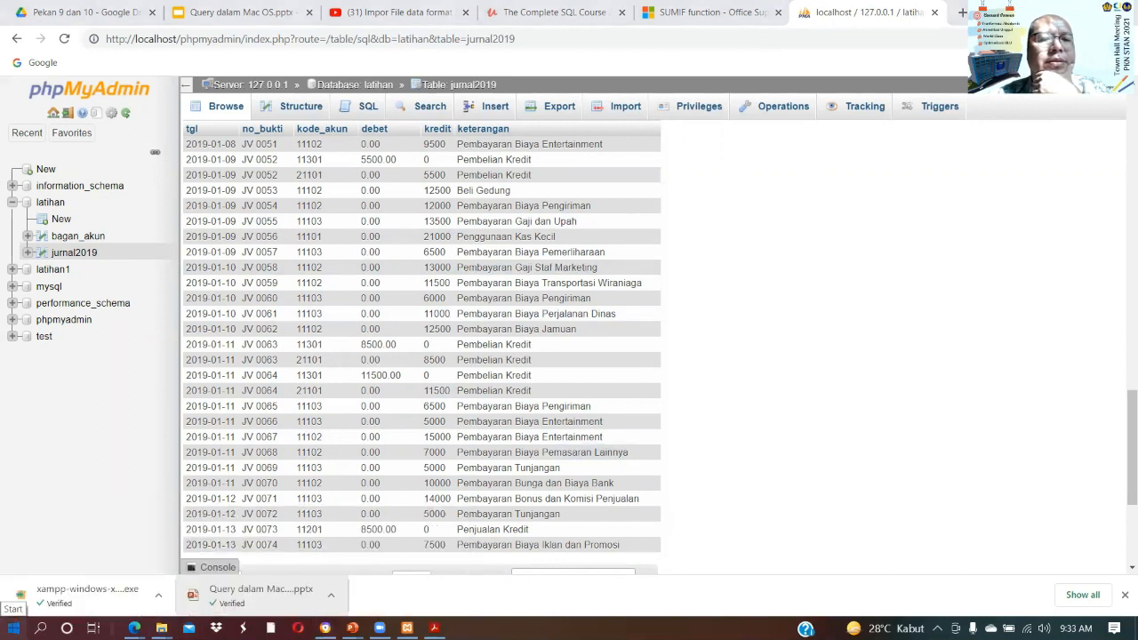
{"action": "left_click", "coordinate": [13, 628]}
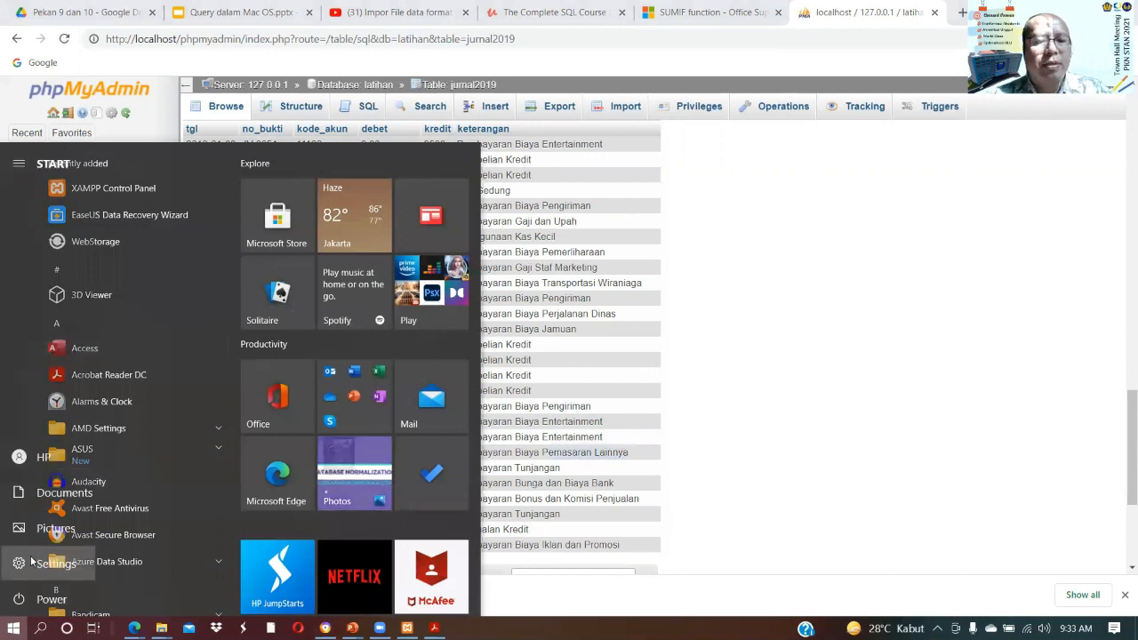
{"action": "key", "text": "Escape"}
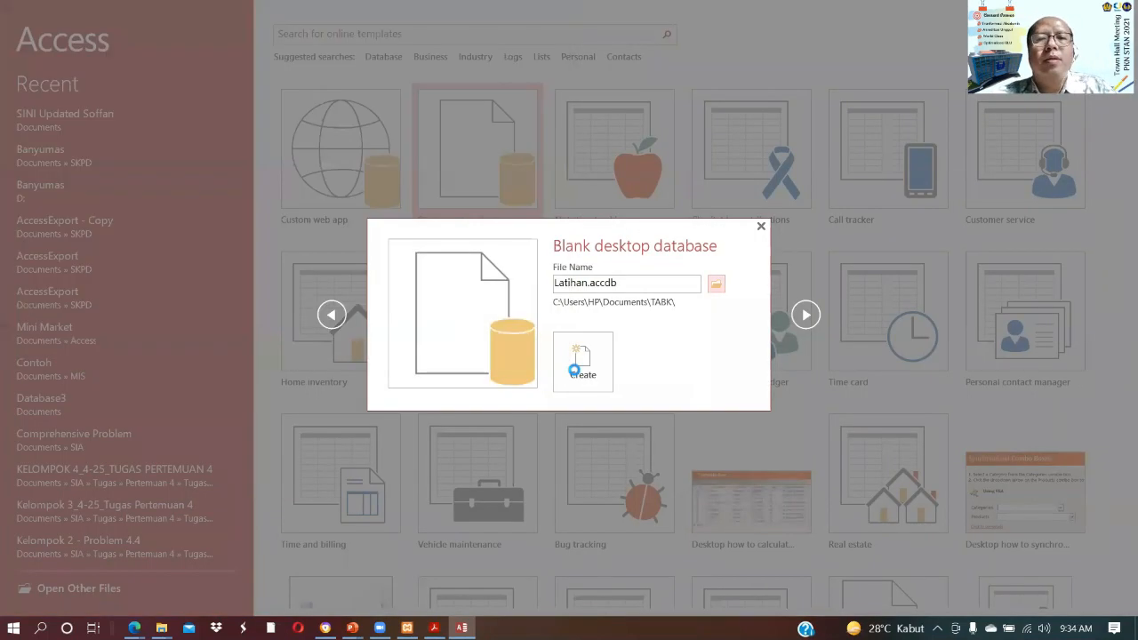
{"action": "left_click", "coordinate": [154, 29]}
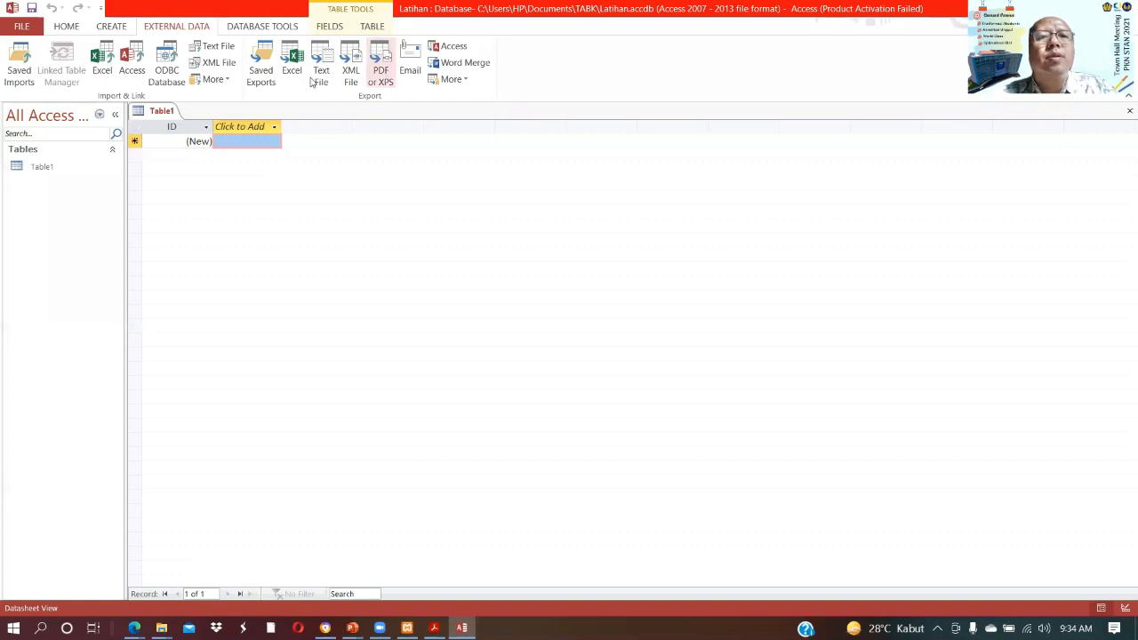
{"action": "left_click", "coordinate": [228, 49]}
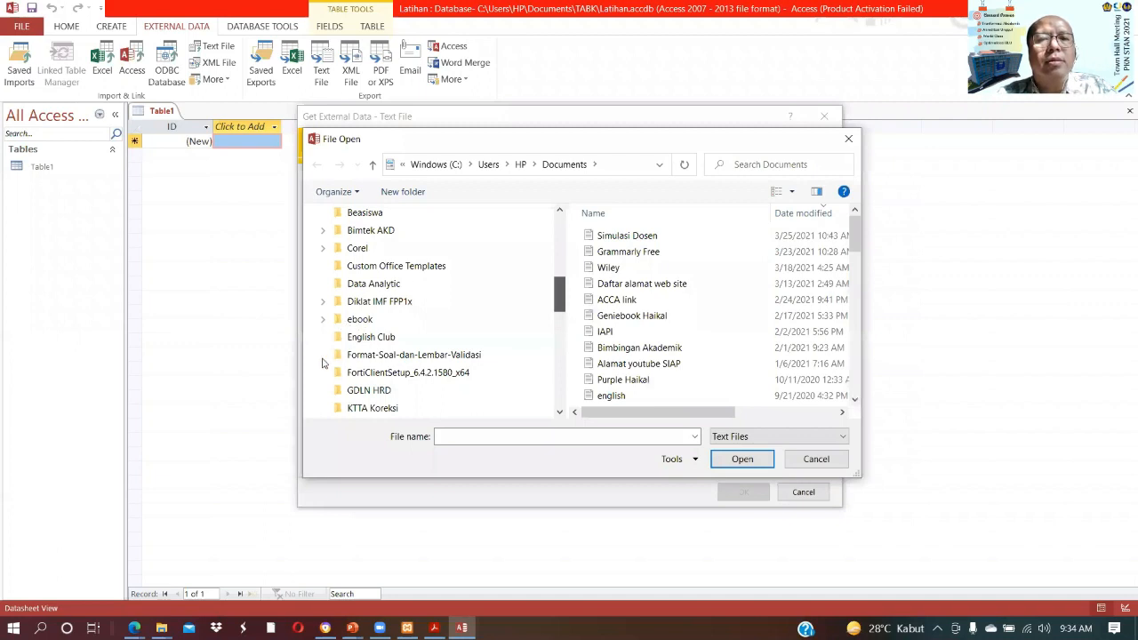
- Browse to the folder 09 - 10 SQL under Pekan 9 dan 10 Tabel dan SQL and check which file types can be imported
{"action": "scroll", "coordinate": [360, 373], "scroll_direction": "down", "scroll_amount": 5}
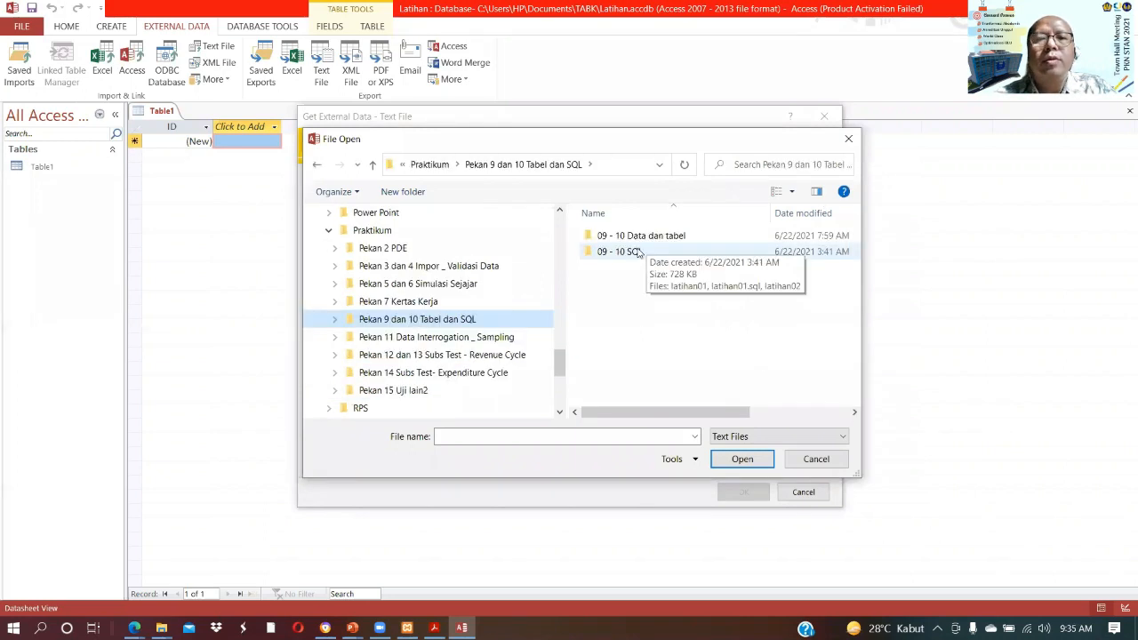
{"action": "double_click", "coordinate": [639, 252]}
{"action": "left_click", "coordinate": [796, 437]}
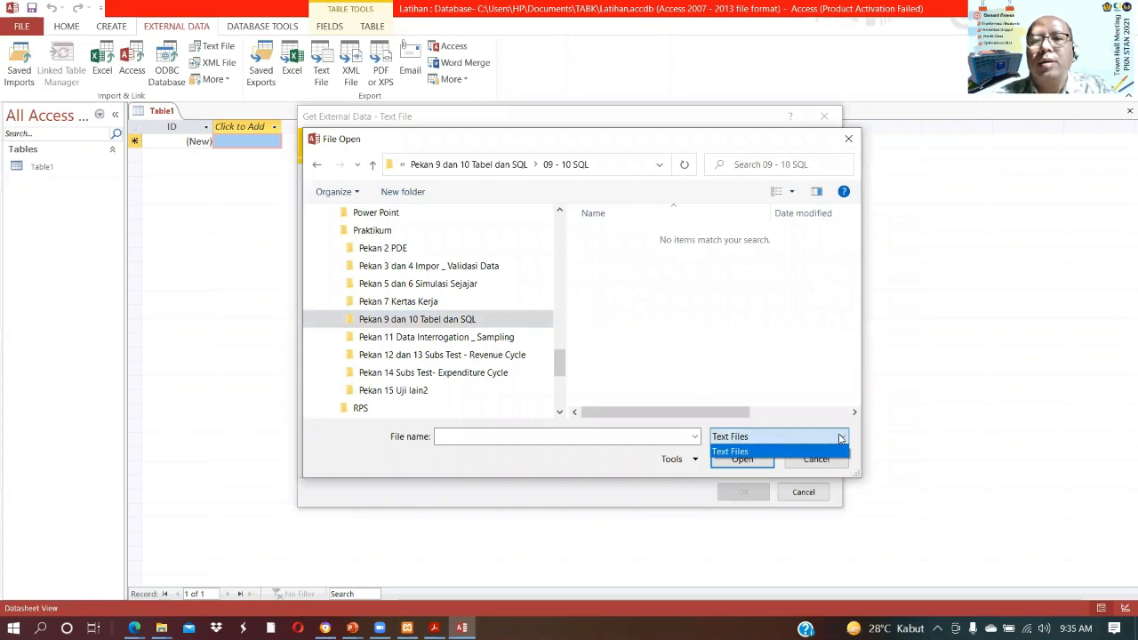
{"action": "left_click", "coordinate": [839, 439]}
{"action": "left_click", "coordinate": [835, 440]}
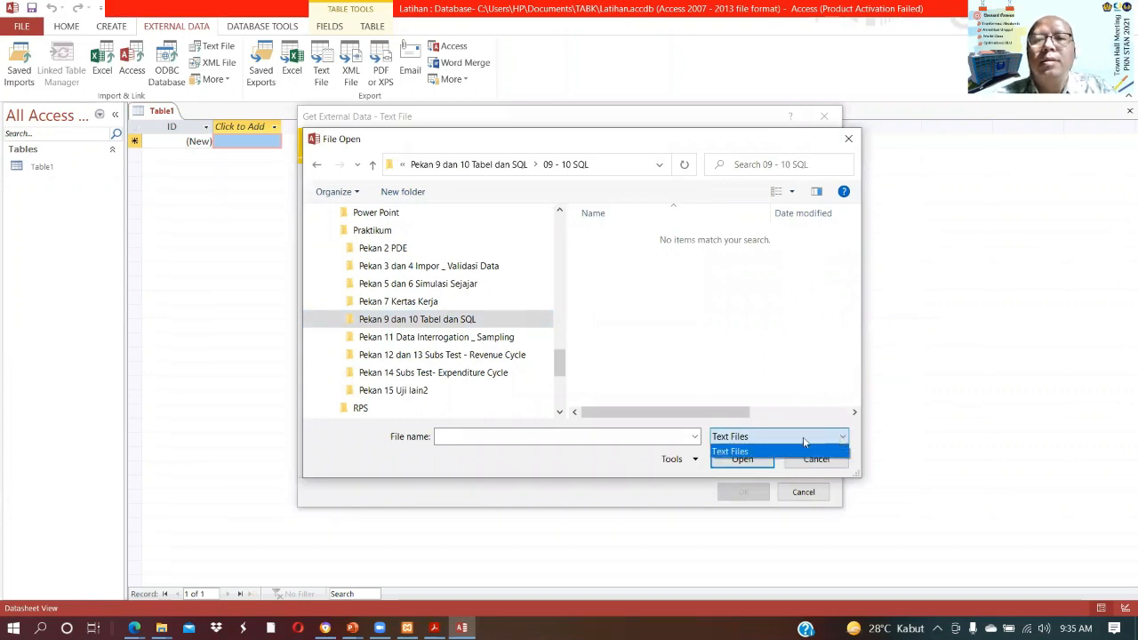
{"action": "left_click", "coordinate": [836, 440]}
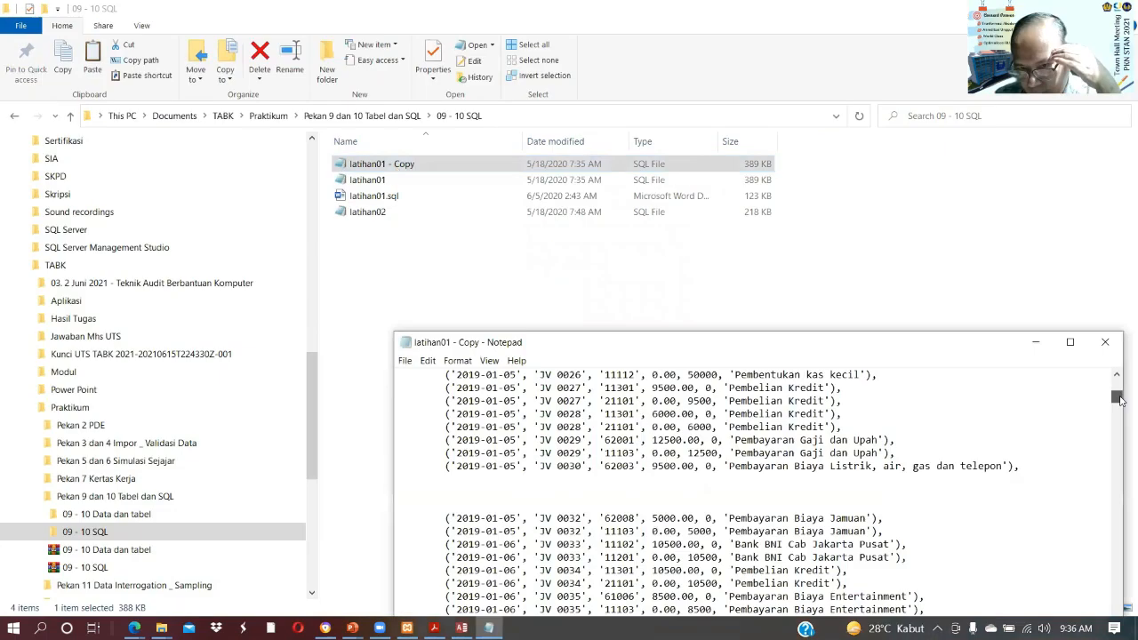
- Look through the records in latihan01 - Copy in Notepad, close the file and switch back to phpMyAdmin
{"action": "left_click_drag", "start_coordinate": [1121, 400], "coordinate": [1120, 396]}
{"action": "left_click", "coordinate": [1109, 342]}
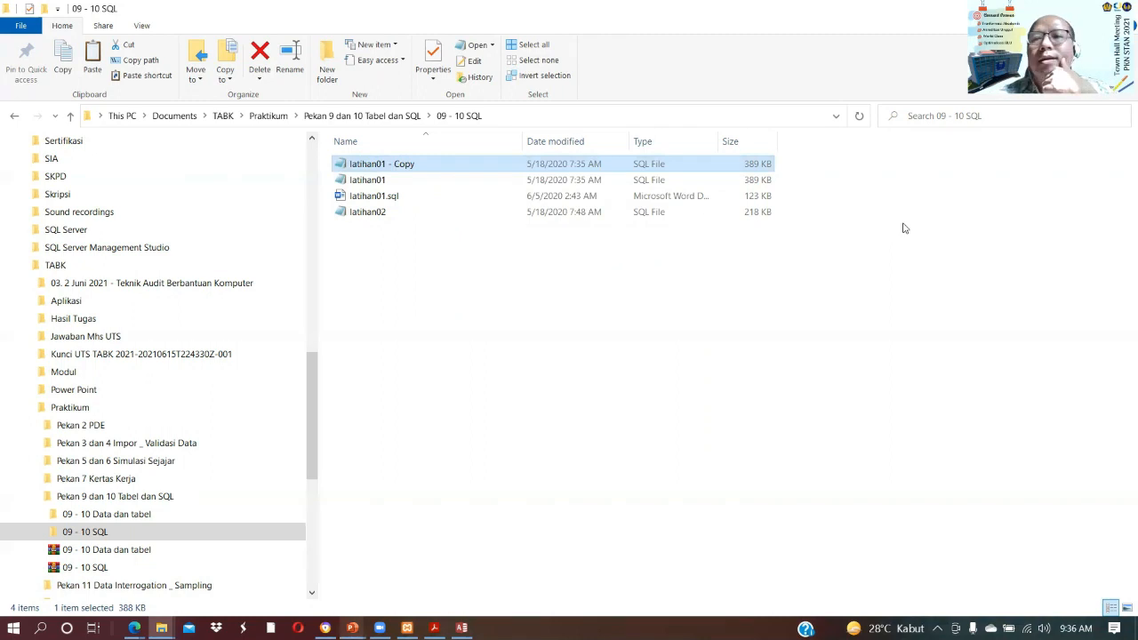
{"action": "key", "text": "alt+Tab"}
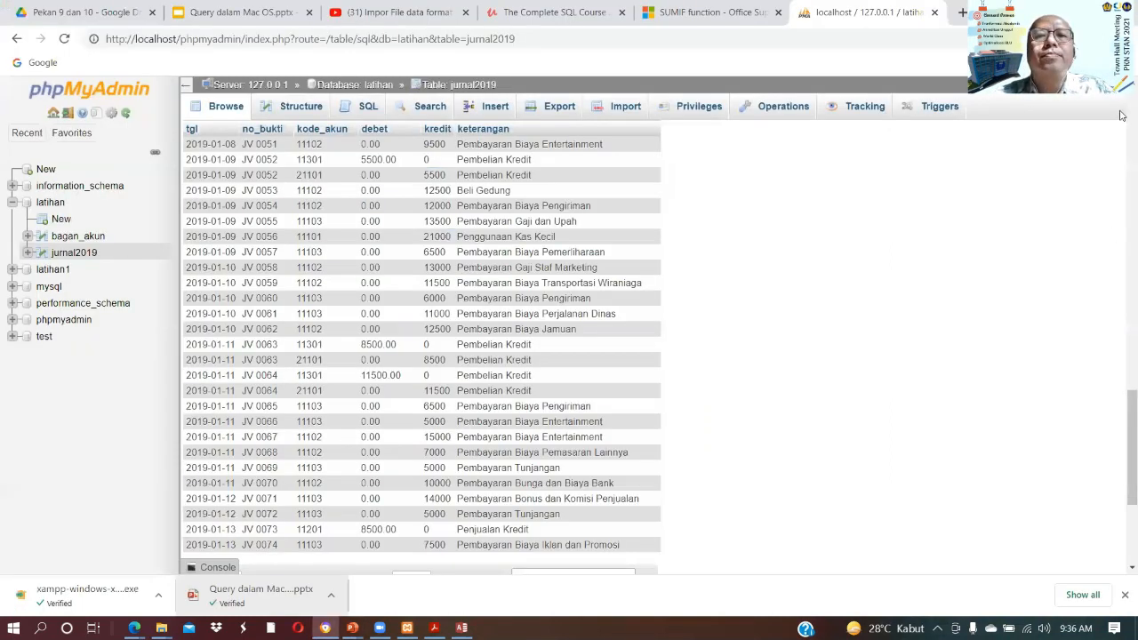
- Export all rows of the jurnal2019 table in CSV format with the Quick export method
{"action": "left_click", "coordinate": [558, 109]}
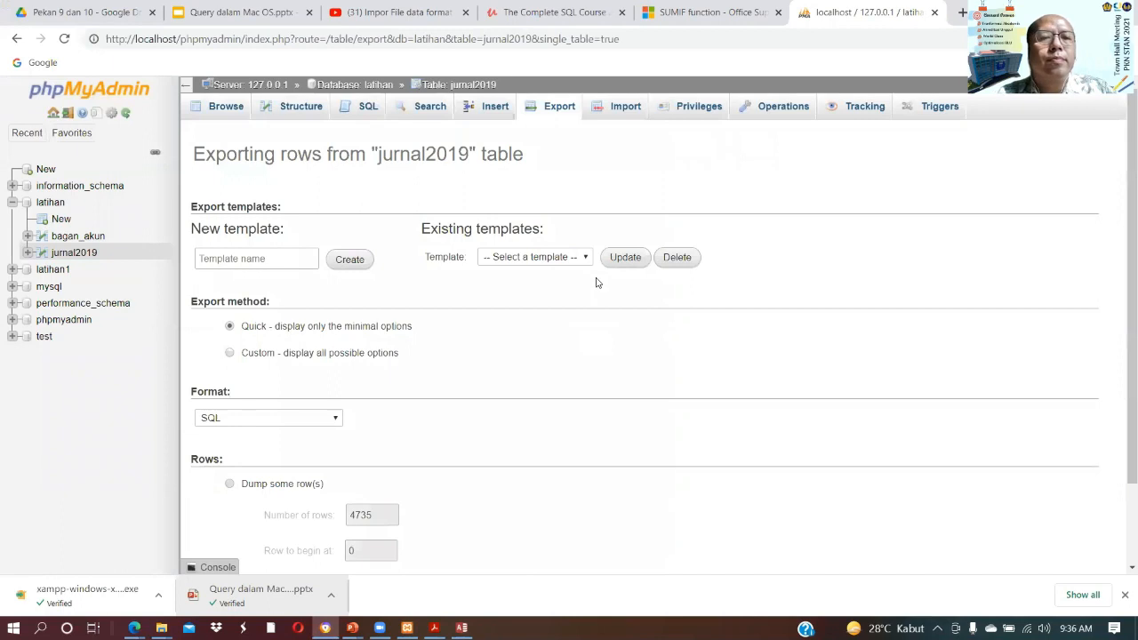
{"action": "scroll", "coordinate": [1118, 380], "scroll_direction": "down", "scroll_amount": 2}
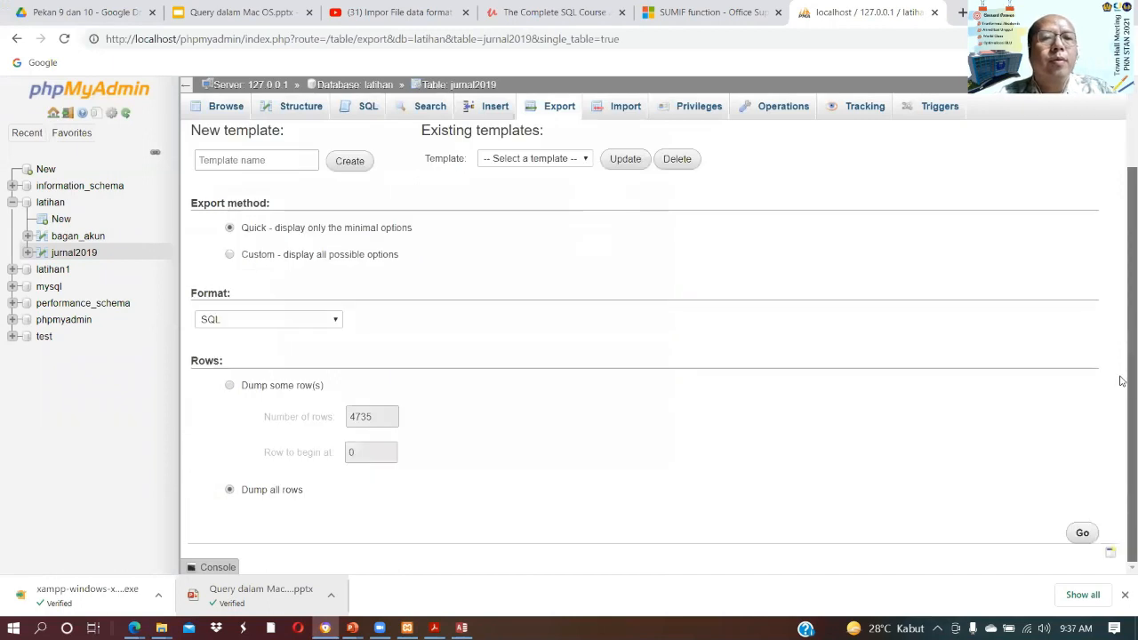
{"action": "left_click", "coordinate": [330, 322]}
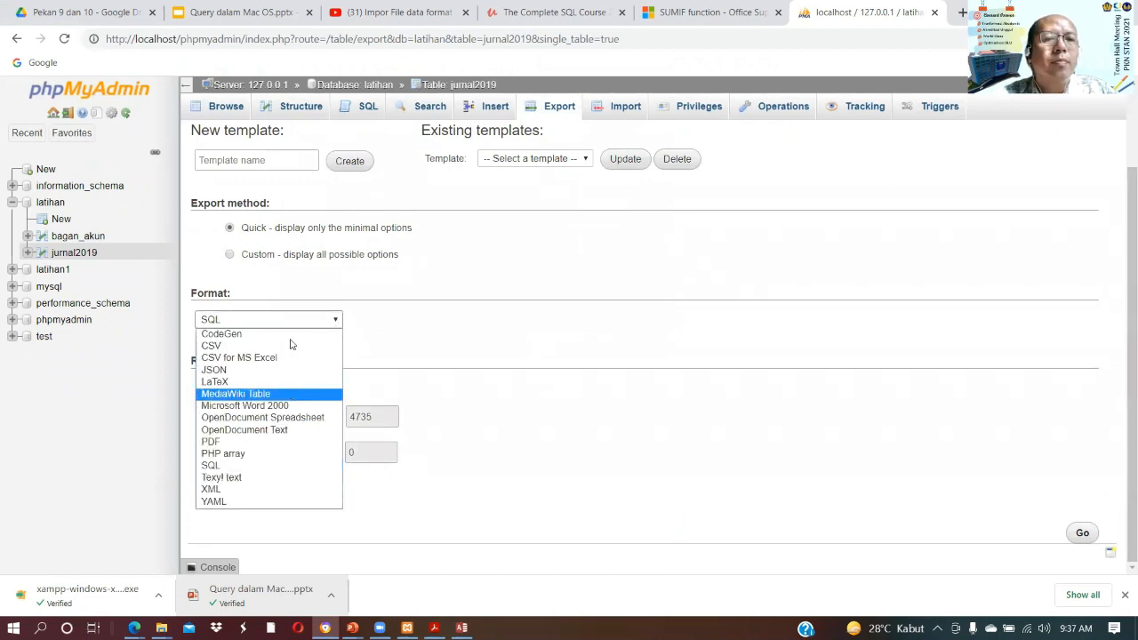
{"action": "left_click", "coordinate": [289, 345]}
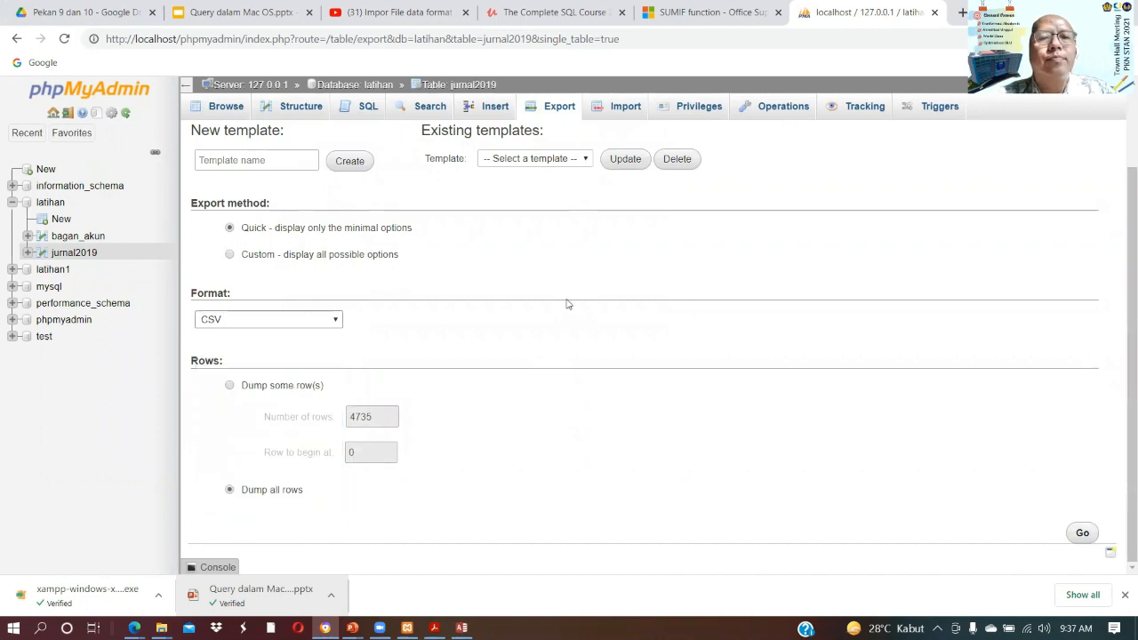
{"action": "scroll", "coordinate": [1122, 209], "scroll_direction": "up", "scroll_amount": 2}
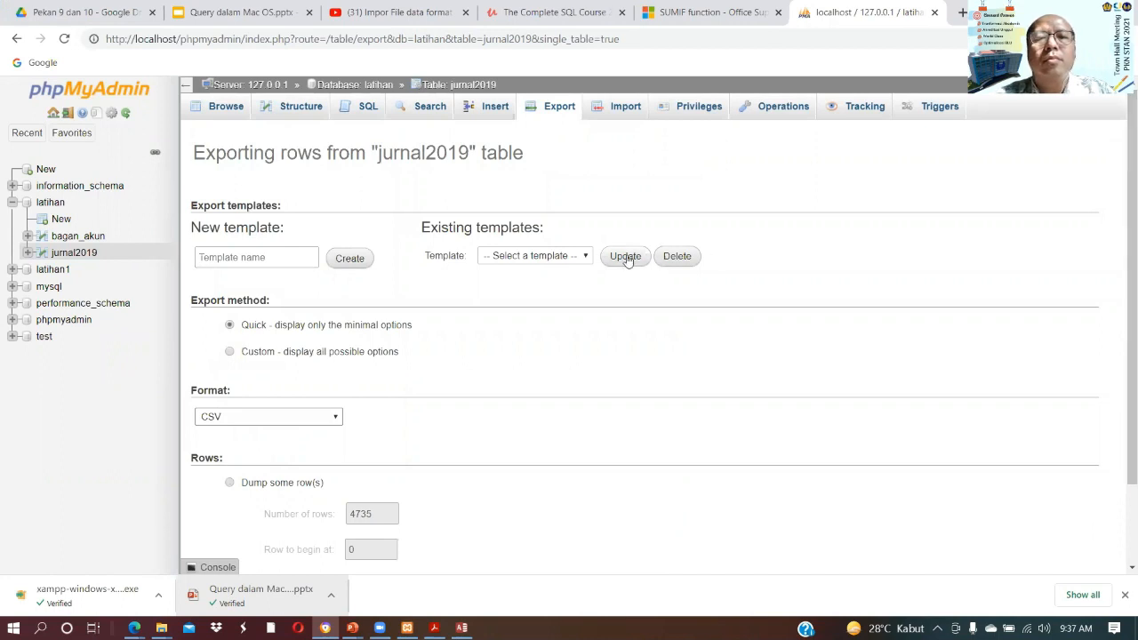
{"action": "left_click", "coordinate": [587, 256]}
{"action": "left_click", "coordinate": [586, 256]}
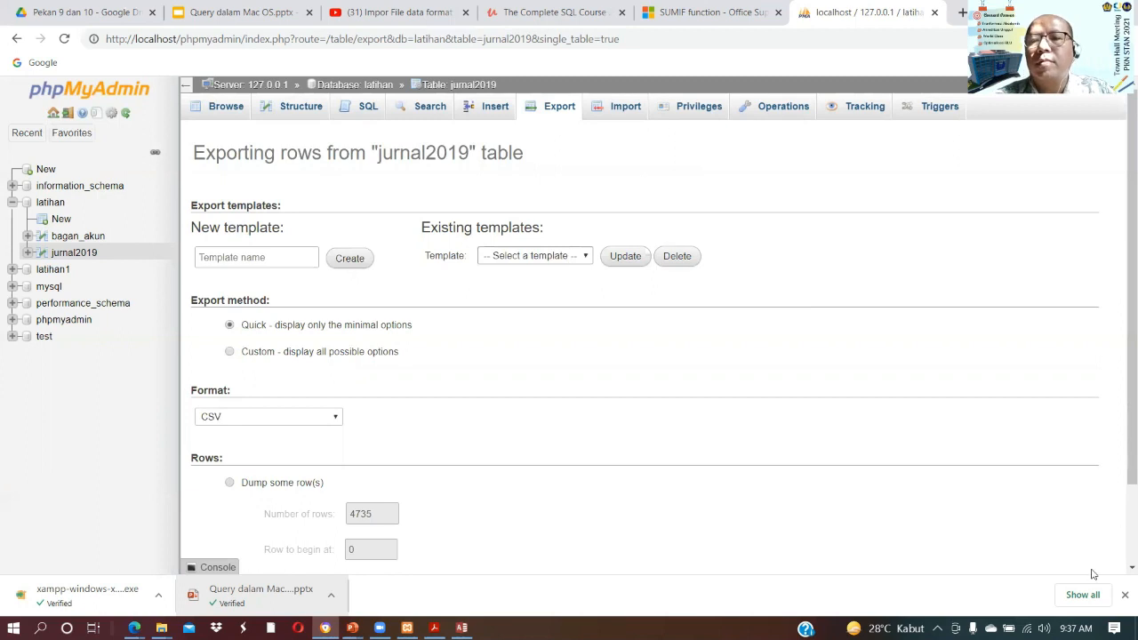
{"action": "scroll", "coordinate": [1077, 526], "scroll_direction": "down", "scroll_amount": 2}
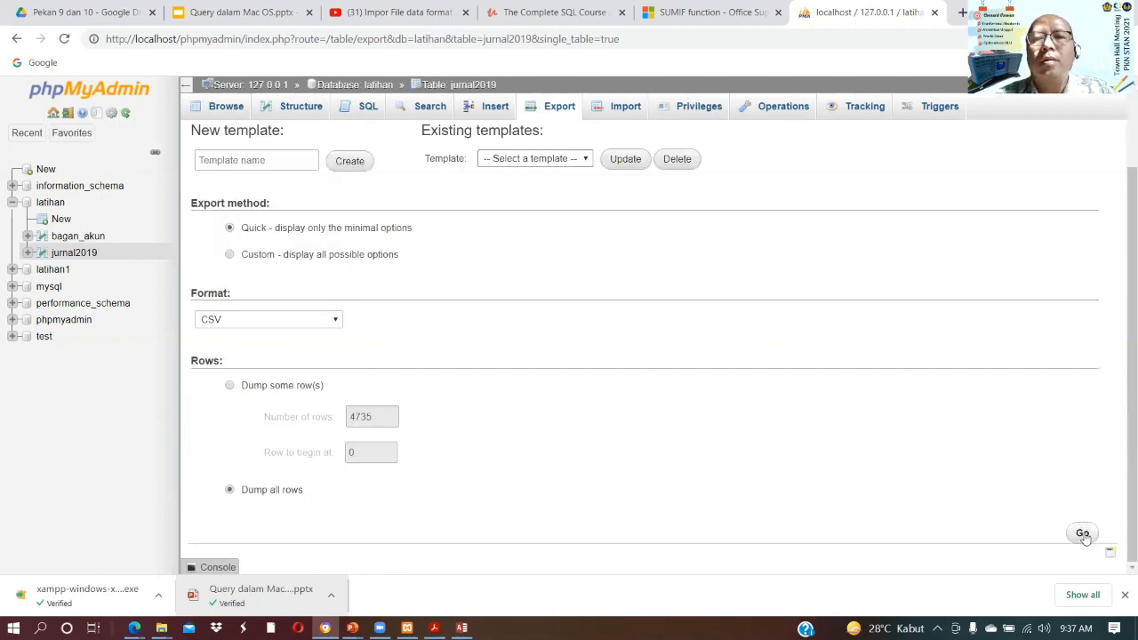
{"action": "left_click", "coordinate": [1082, 533]}
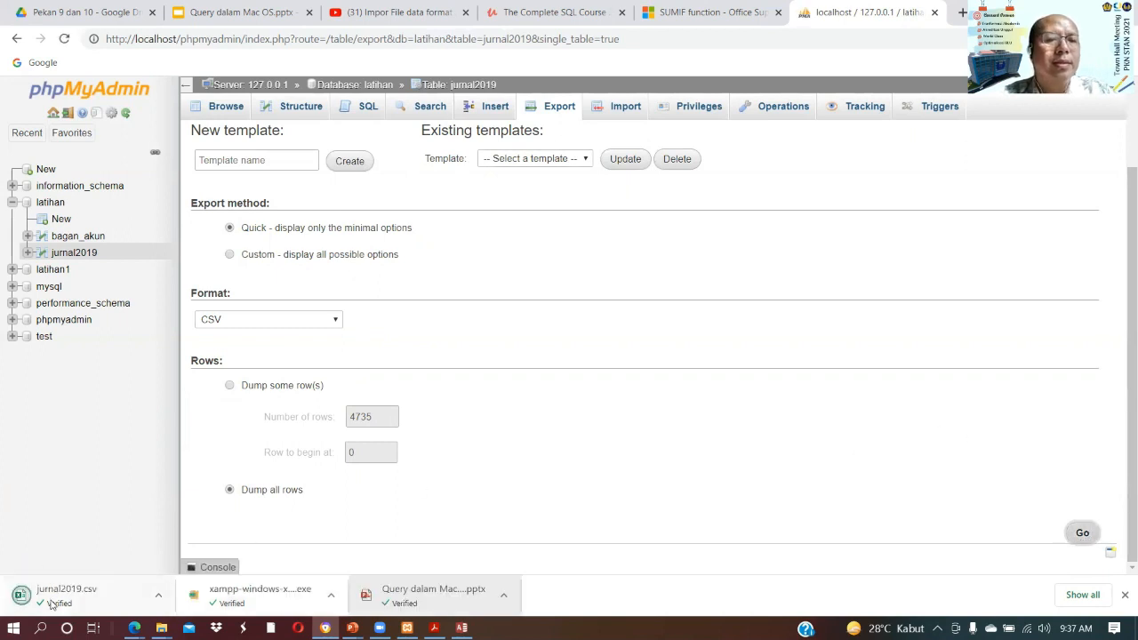
- Show the downloaded jurnal2019.csv in its folder and maximize the File Explorer window
{"action": "right_click", "coordinate": [53, 608]}
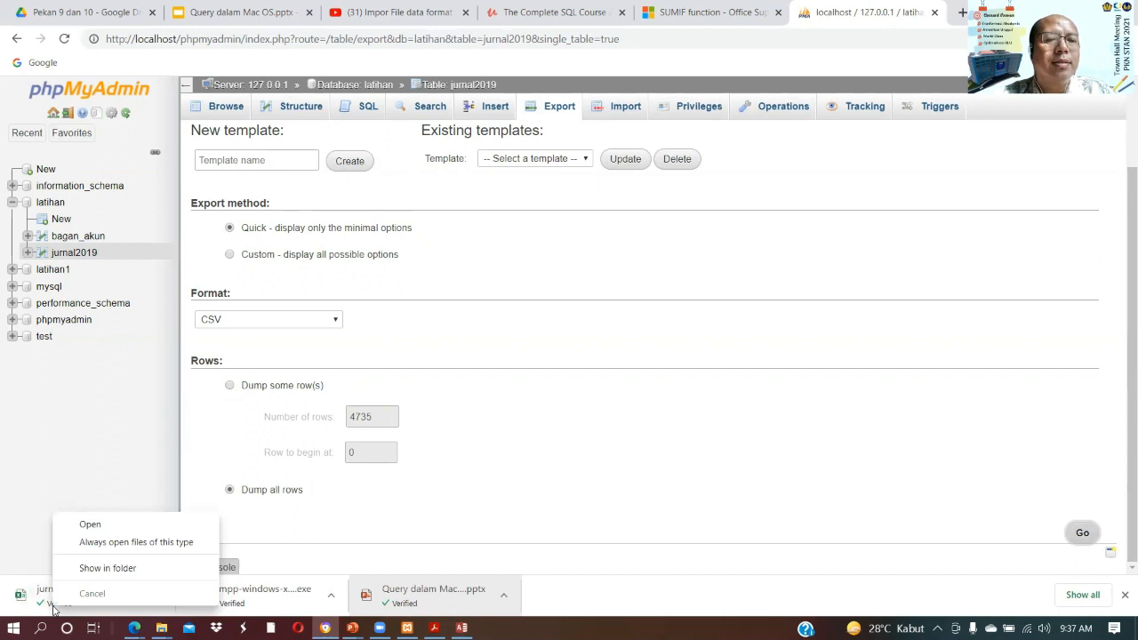
{"action": "left_click", "coordinate": [92, 570]}
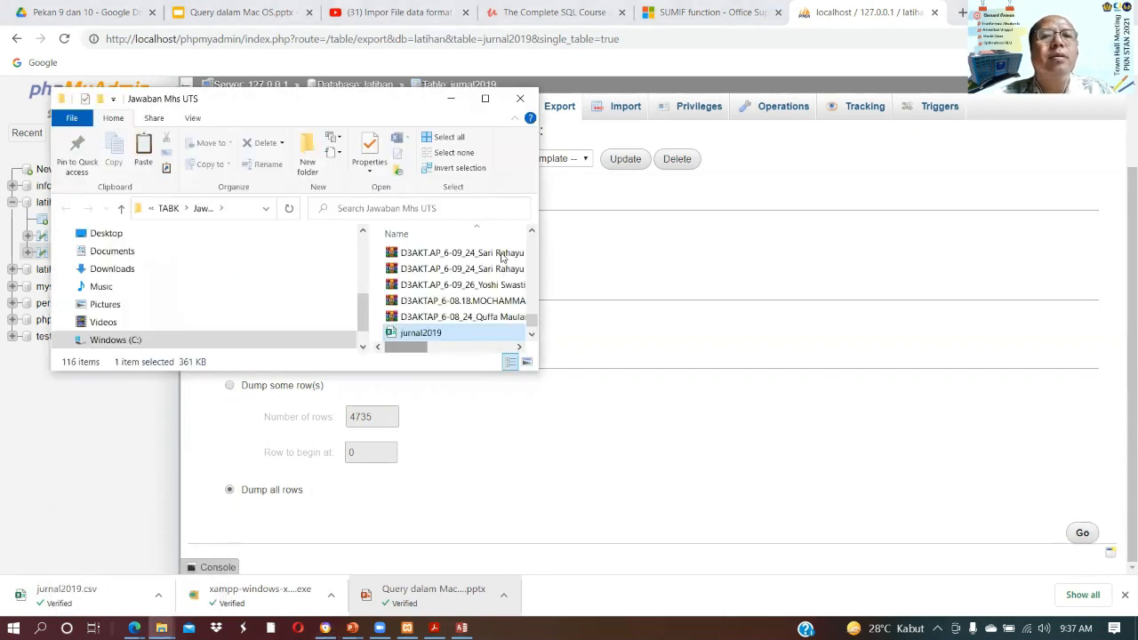
{"action": "left_click", "coordinate": [485, 98]}
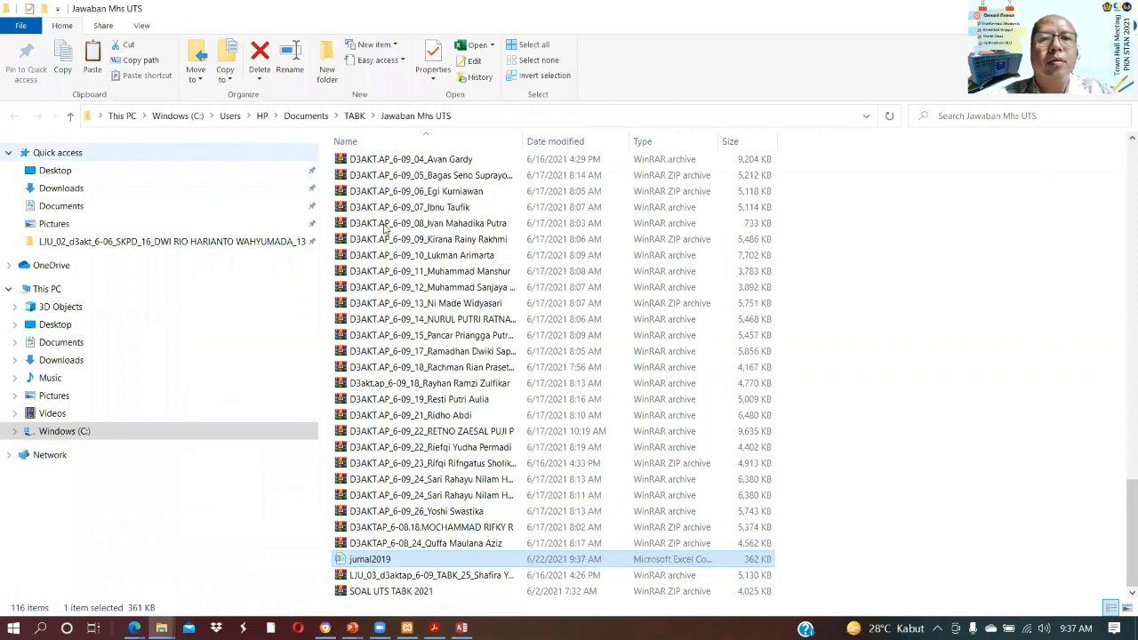
- In the folder 09 - 10 SQL, set SSMS 18 as the default app for .sql files through the properties of latihan01 - Copy
{"action": "key", "text": "alt+Tab"}
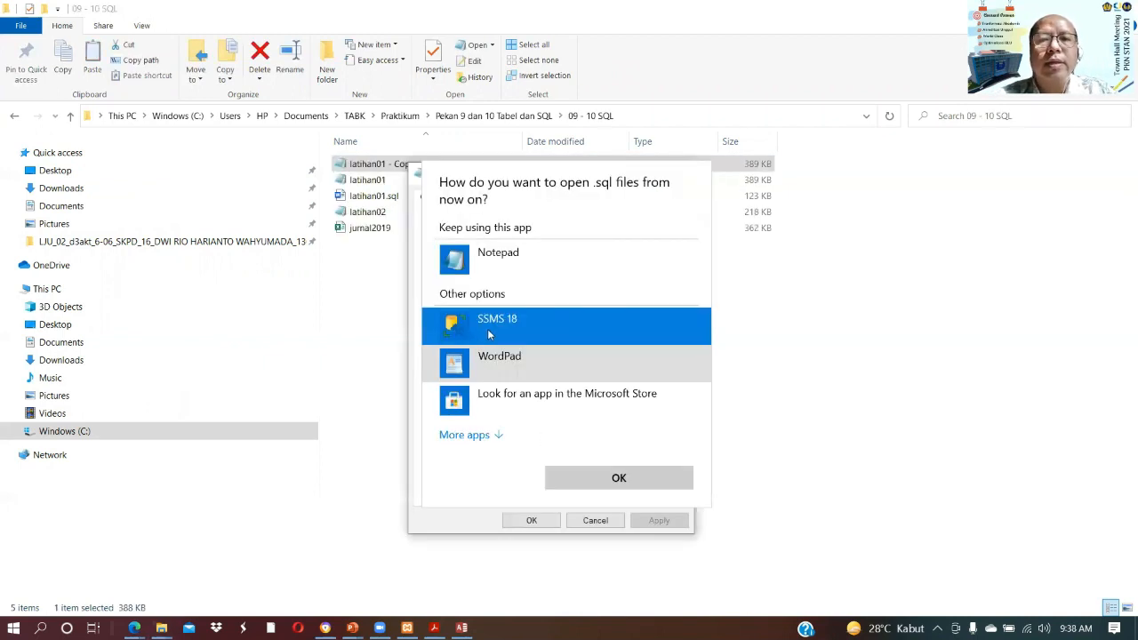
{"action": "left_click", "coordinate": [635, 478]}
{"action": "left_click", "coordinate": [658, 521]}
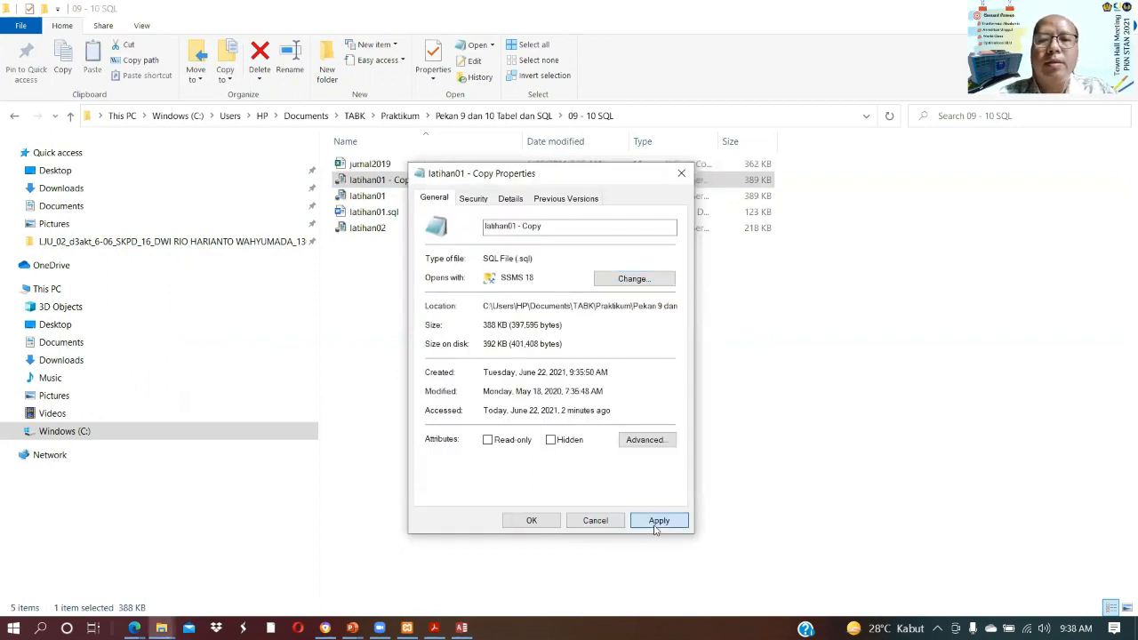
{"action": "left_click", "coordinate": [531, 521]}
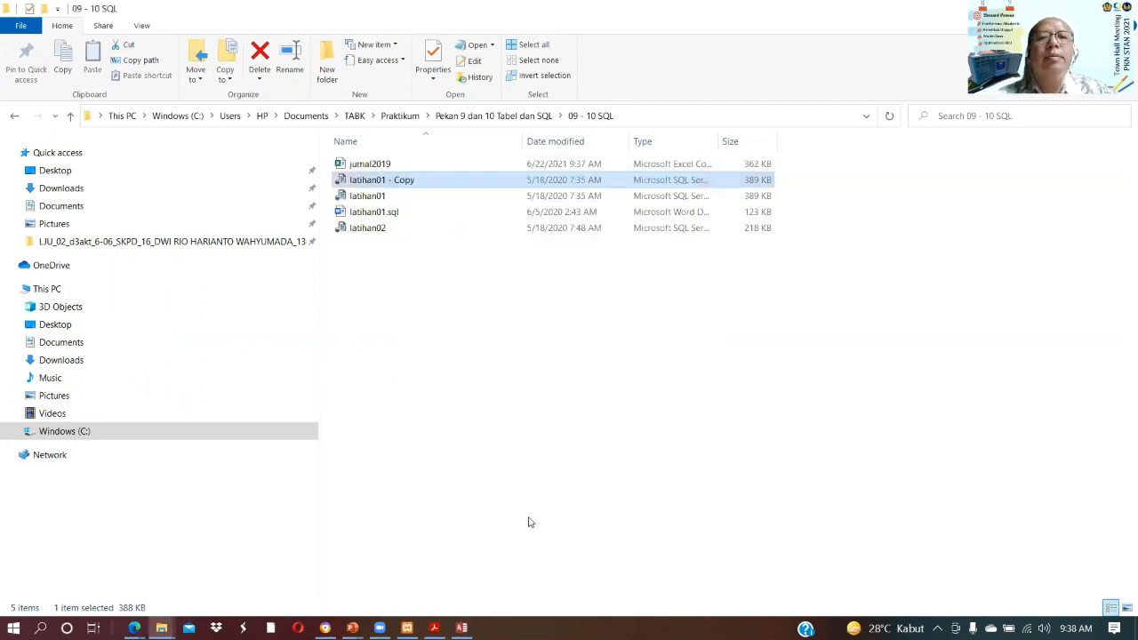
- Switch to Access and choose jurnal2019.csv from the 09 - 10 SQL folder as the text source for a new table
{"action": "left_click", "coordinate": [387, 167]}
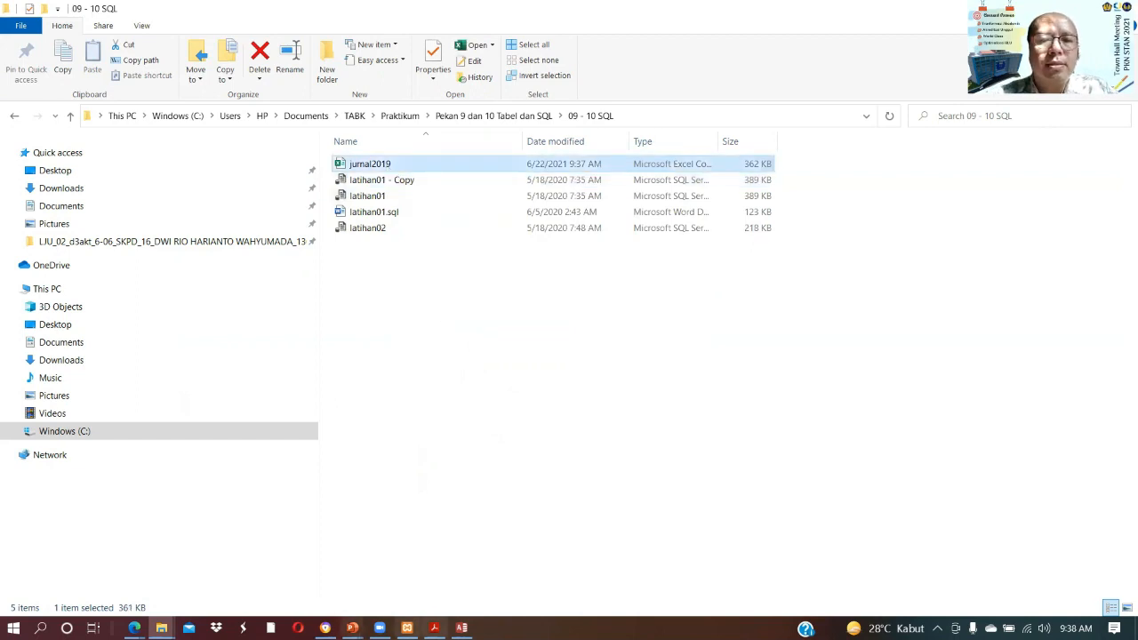
{"action": "left_click", "coordinate": [461, 627]}
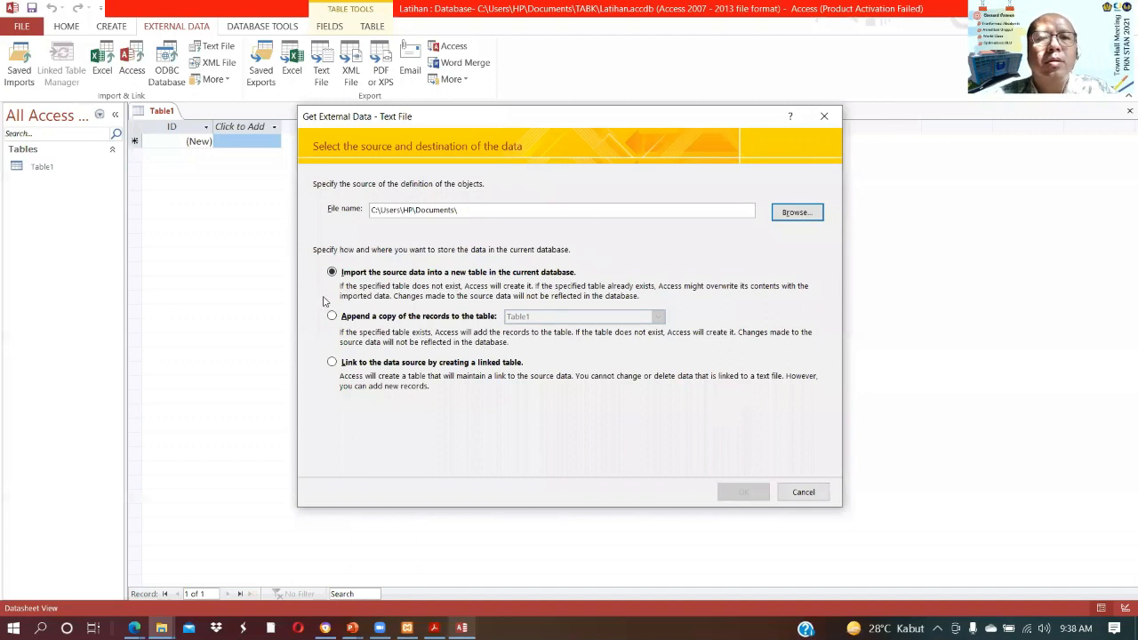
{"action": "left_click", "coordinate": [796, 212]}
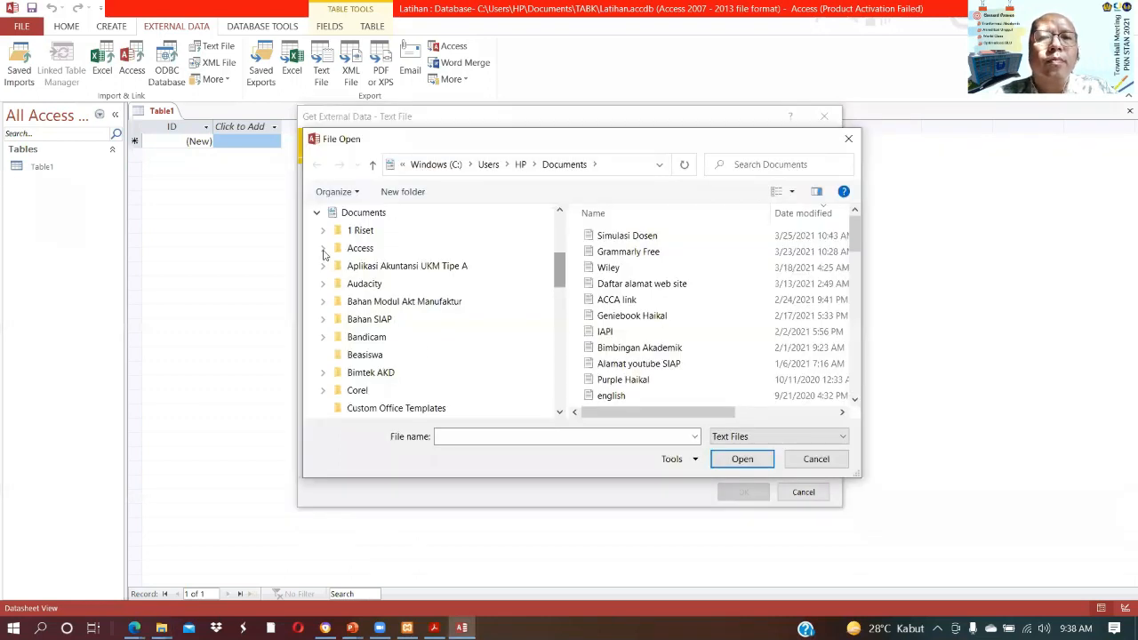
{"action": "scroll", "coordinate": [322, 254], "scroll_direction": "down", "scroll_amount": 10}
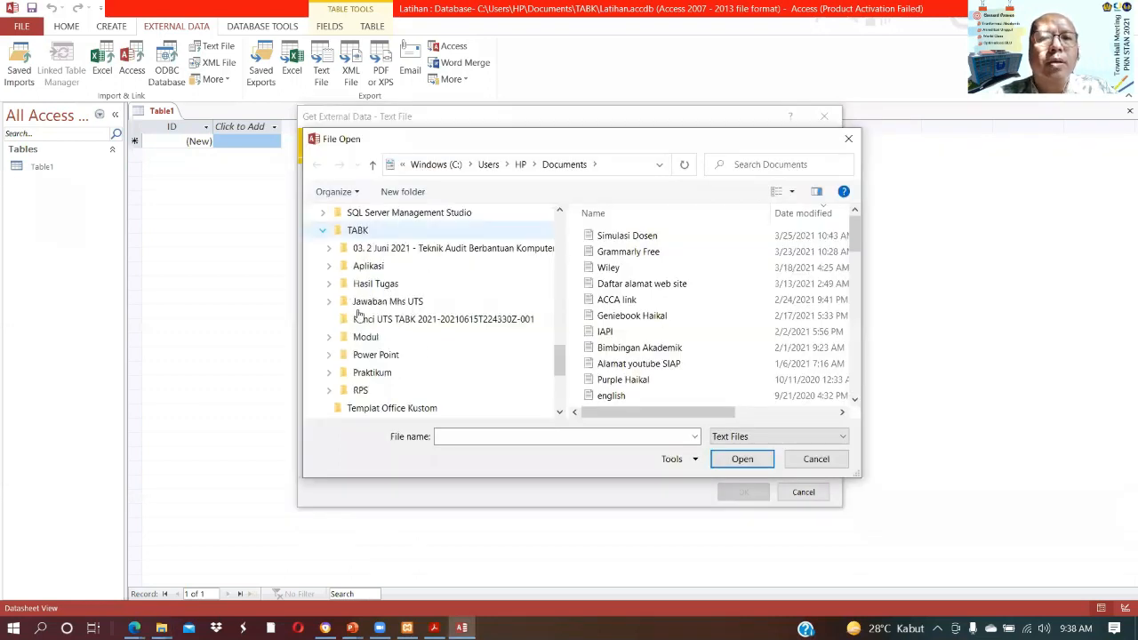
{"action": "left_click", "coordinate": [327, 372]}
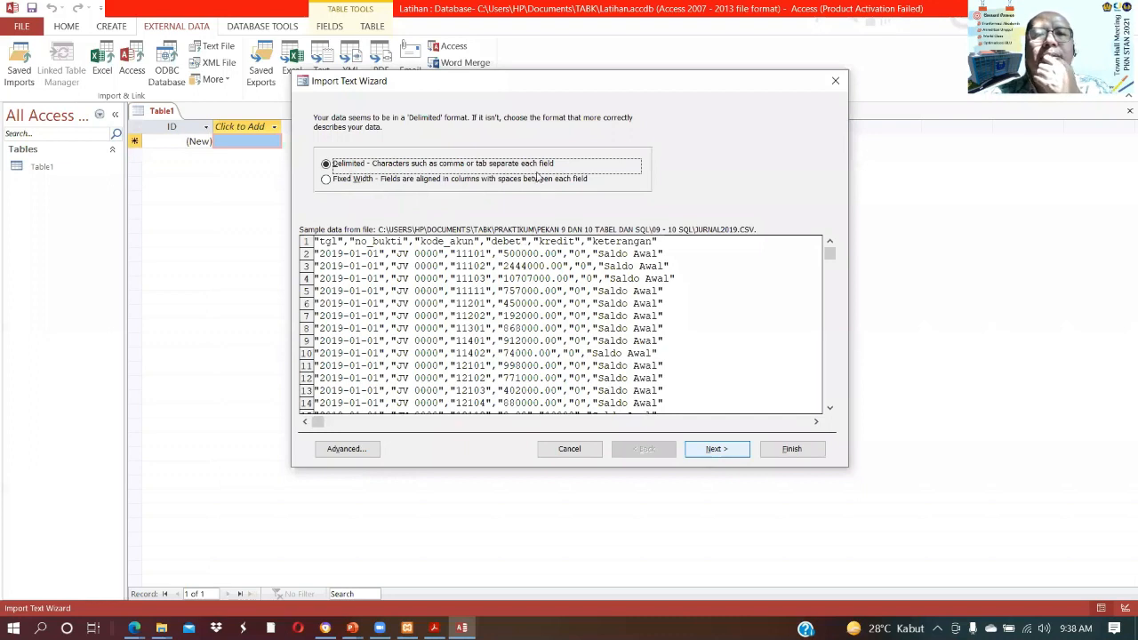
- Define the import as delimited text separated by commas, with the first row containing field names
{"action": "key", "text": "Return"}
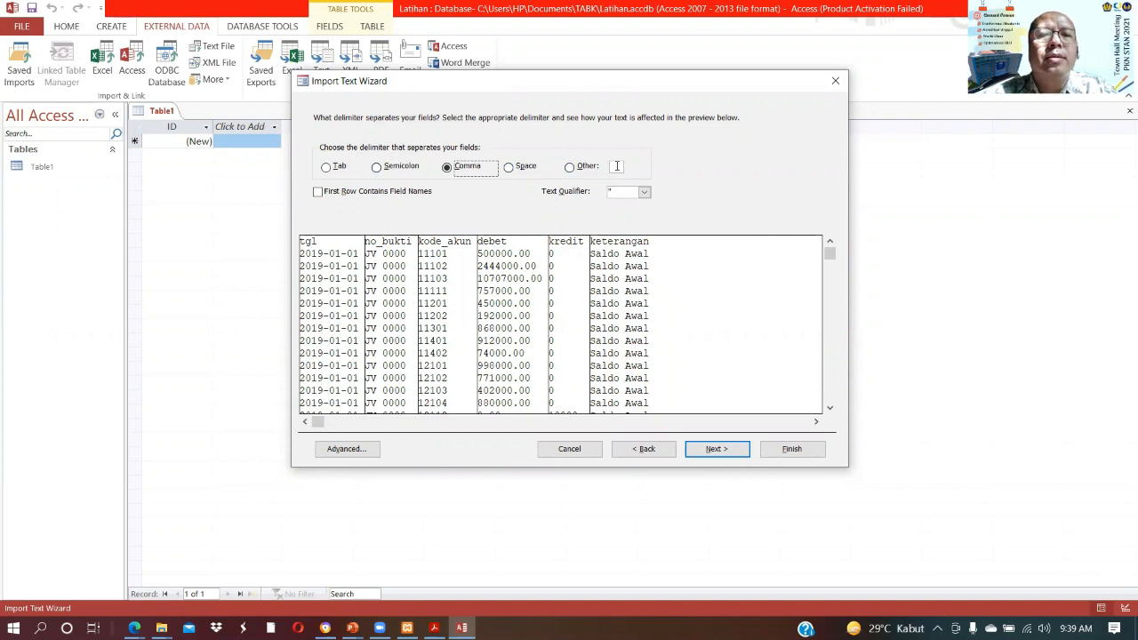
{"action": "left_click", "coordinate": [717, 449]}
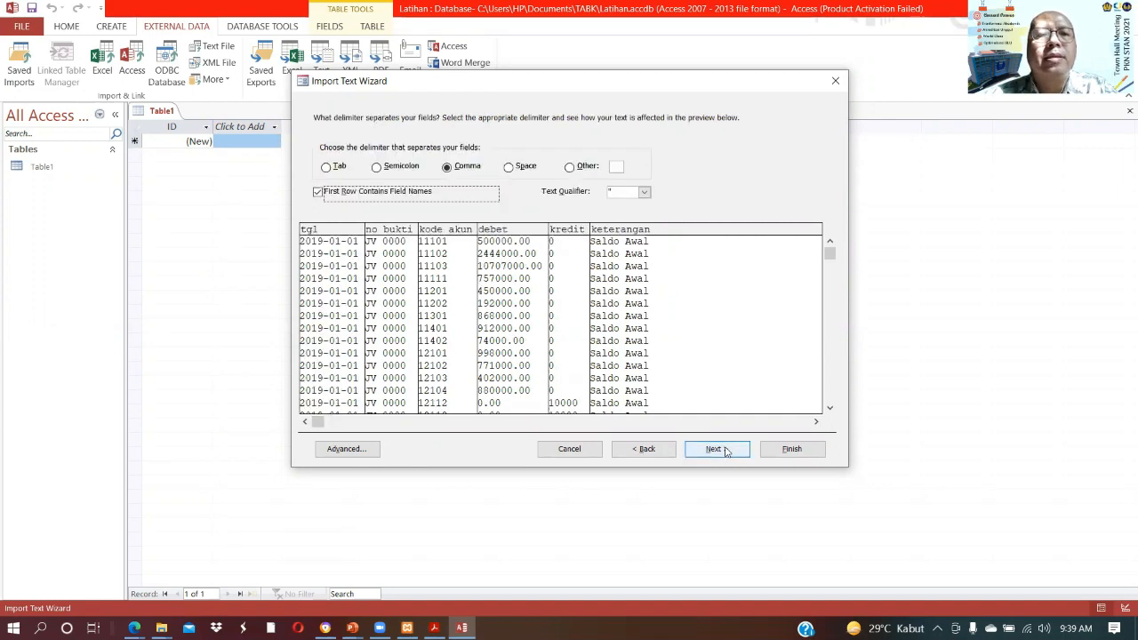
{"action": "left_click", "coordinate": [716, 449]}
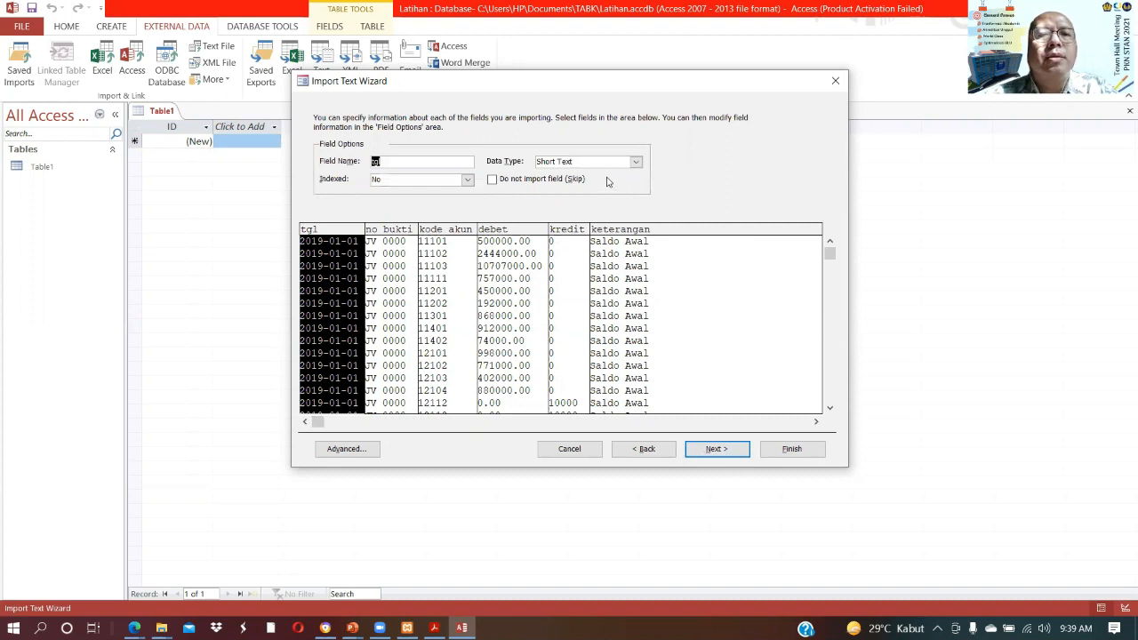
- Set the tgl field's data type to Date With Time and keep no_bukti and kode_akun as Short Text
{"action": "left_click", "coordinate": [638, 163]}
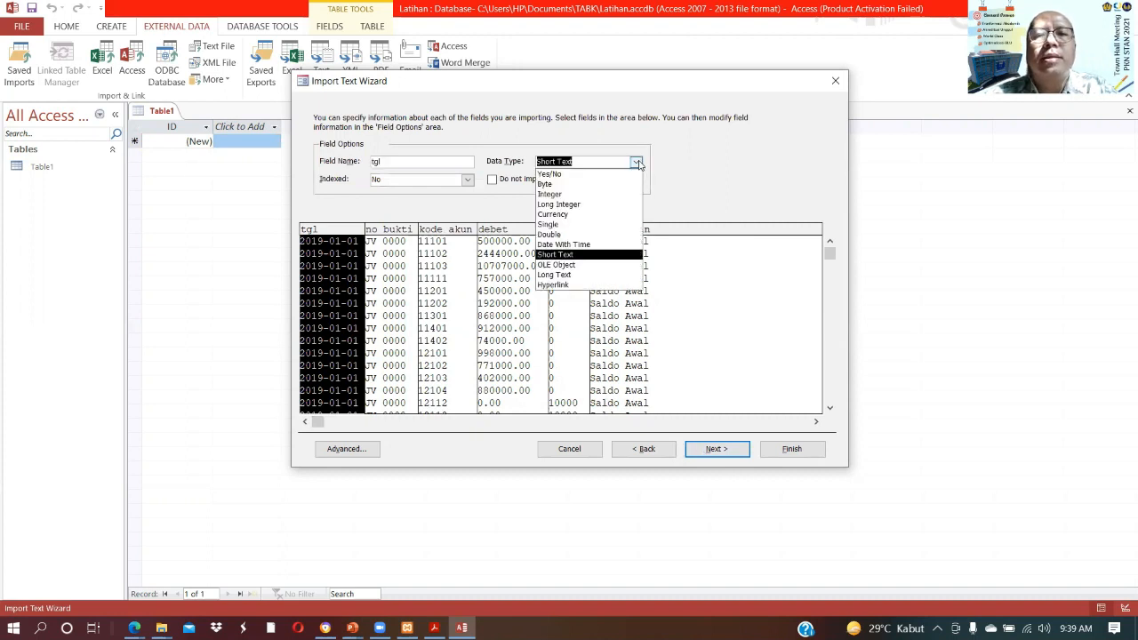
{"action": "left_click", "coordinate": [593, 247]}
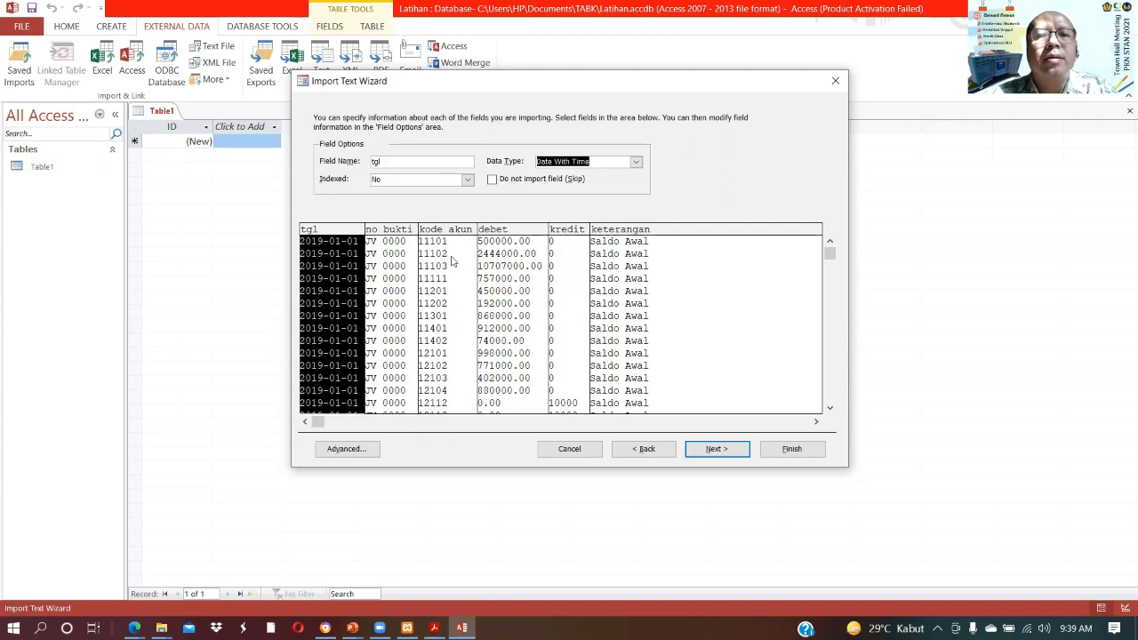
{"action": "left_click", "coordinate": [377, 238]}
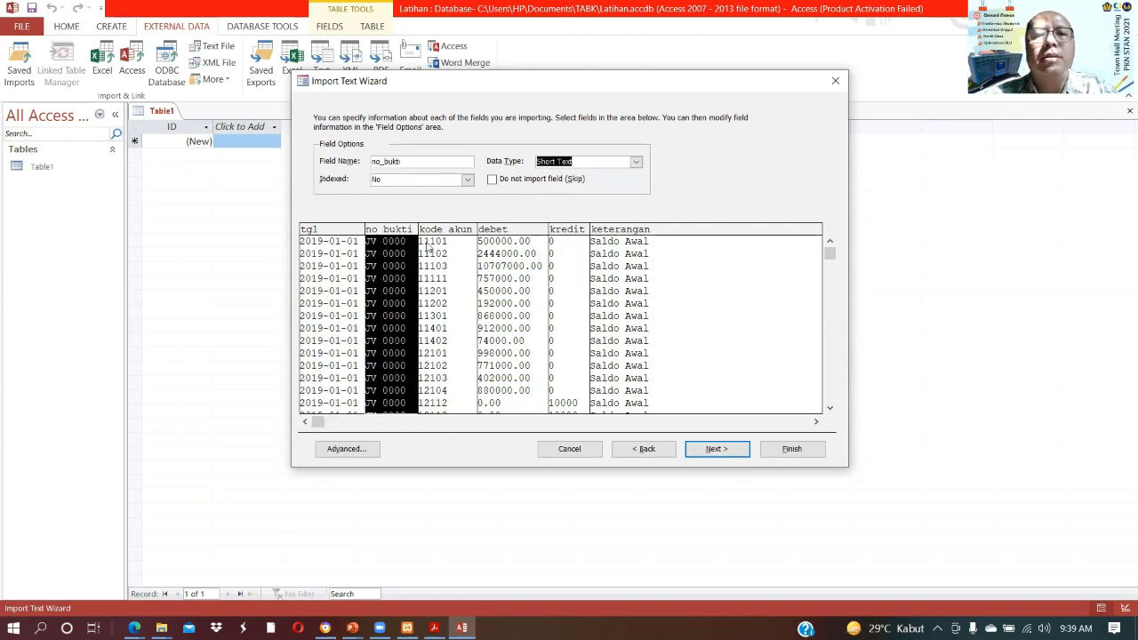
{"action": "left_click", "coordinate": [439, 236]}
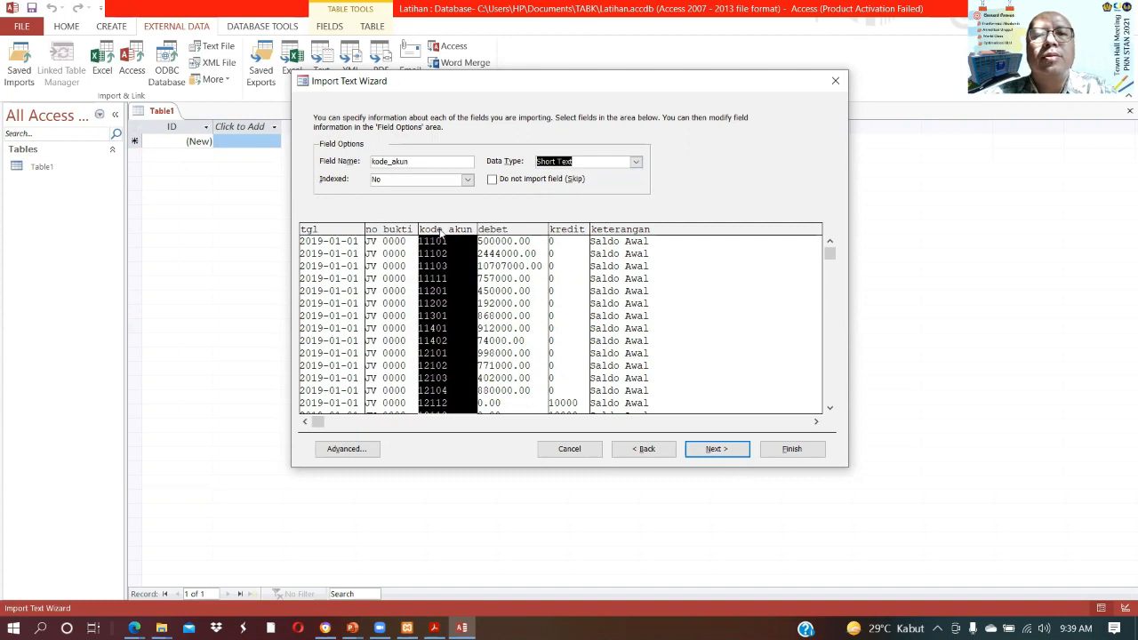
- Set the debet field's data type to Integer
{"action": "left_click", "coordinate": [504, 232]}
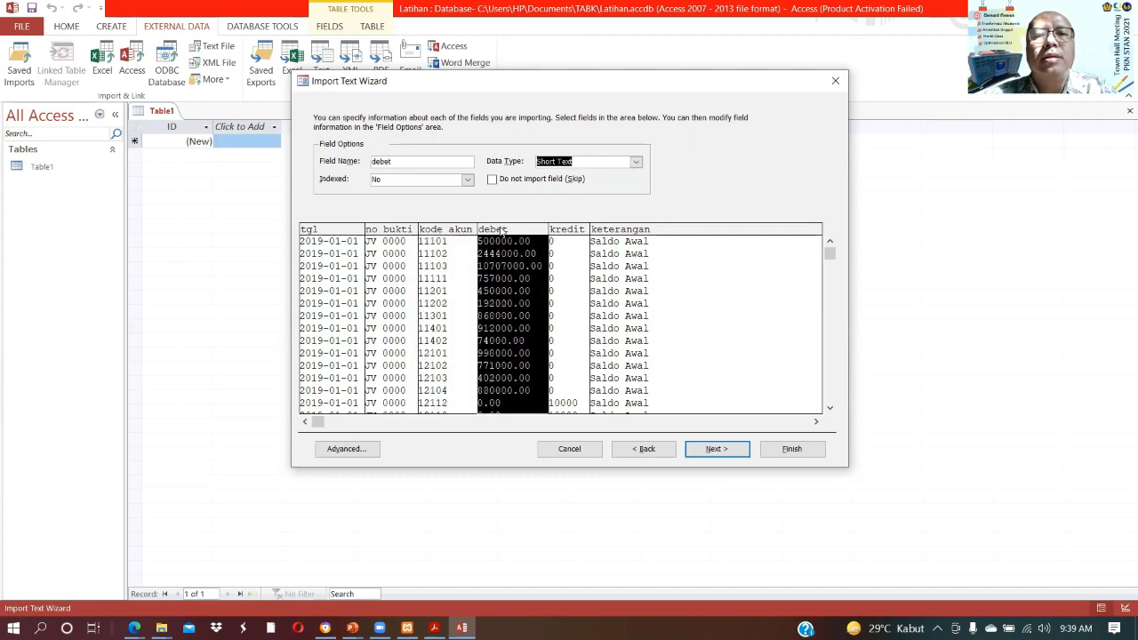
{"action": "left_click", "coordinate": [637, 163]}
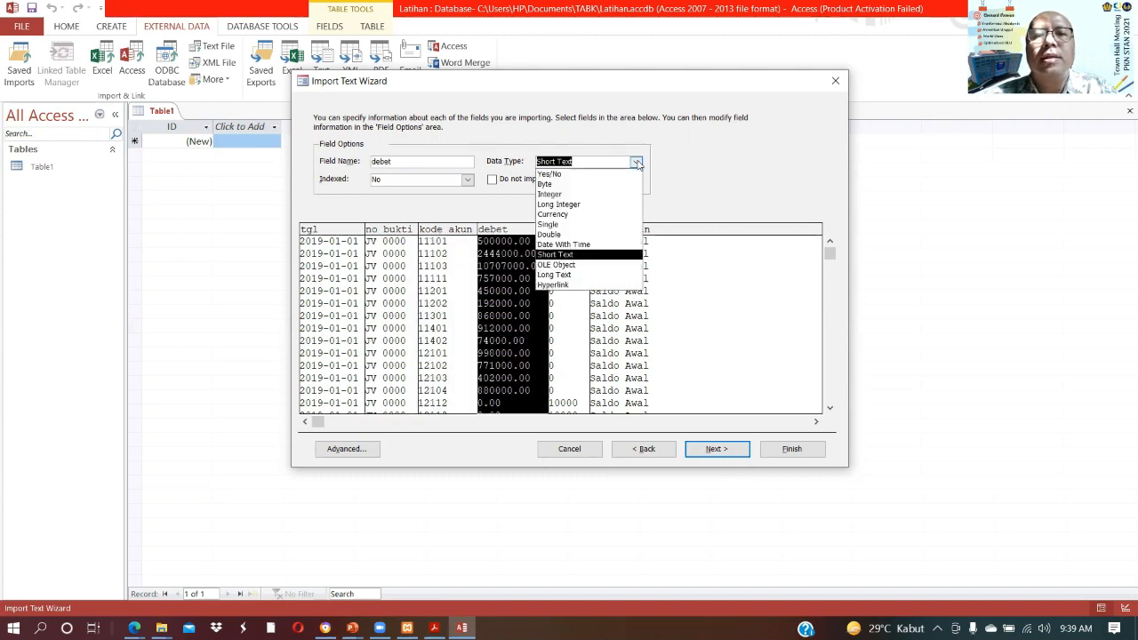
{"action": "left_click", "coordinate": [593, 201]}
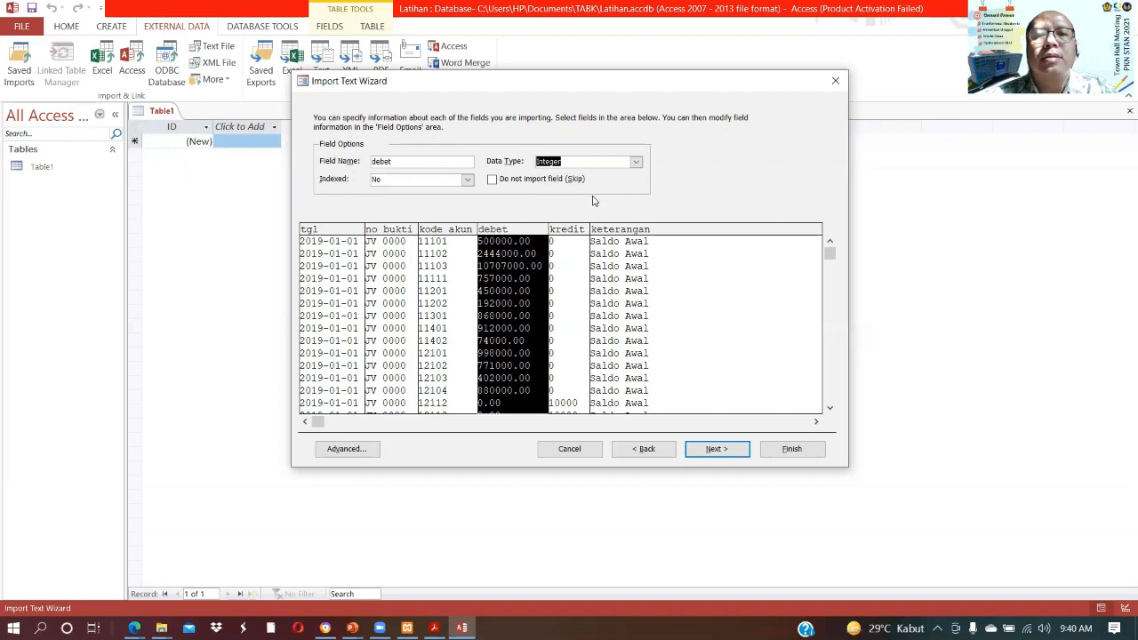
- Set the kredit field's data type to Integer and leave keterangan as Short Text
{"action": "left_click", "coordinate": [571, 235]}
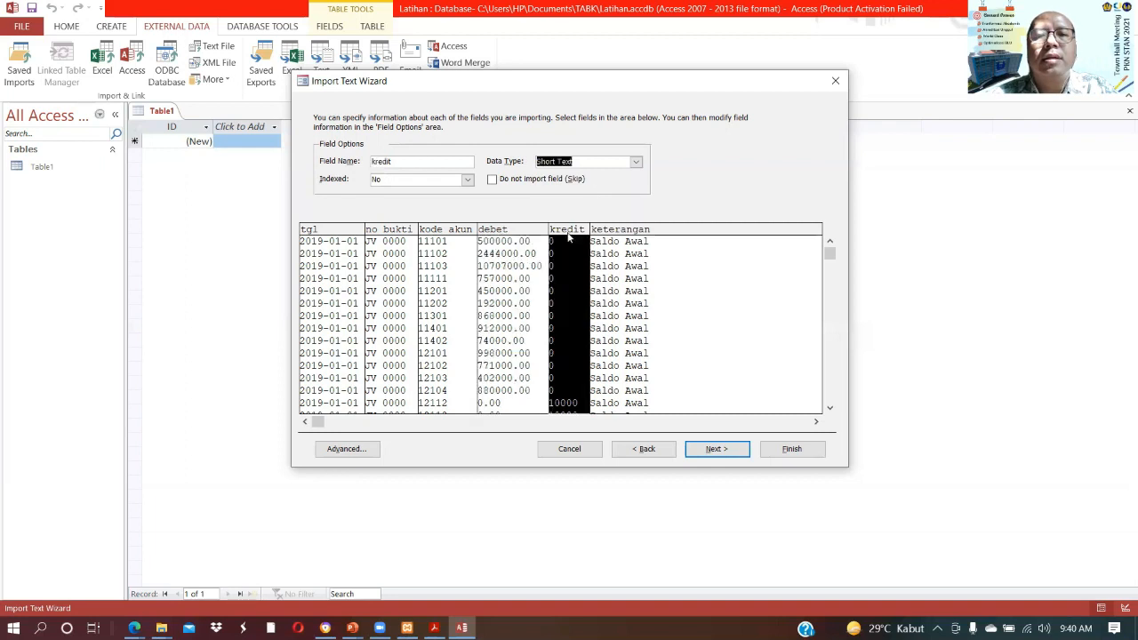
{"action": "left_click", "coordinate": [635, 161]}
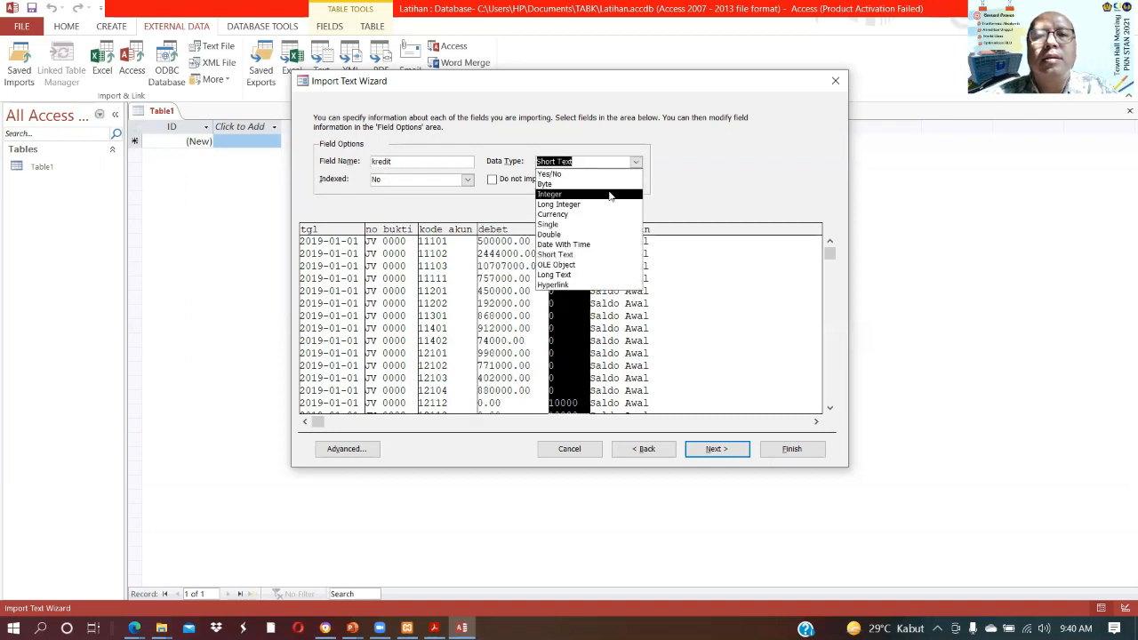
{"action": "left_click", "coordinate": [610, 194]}
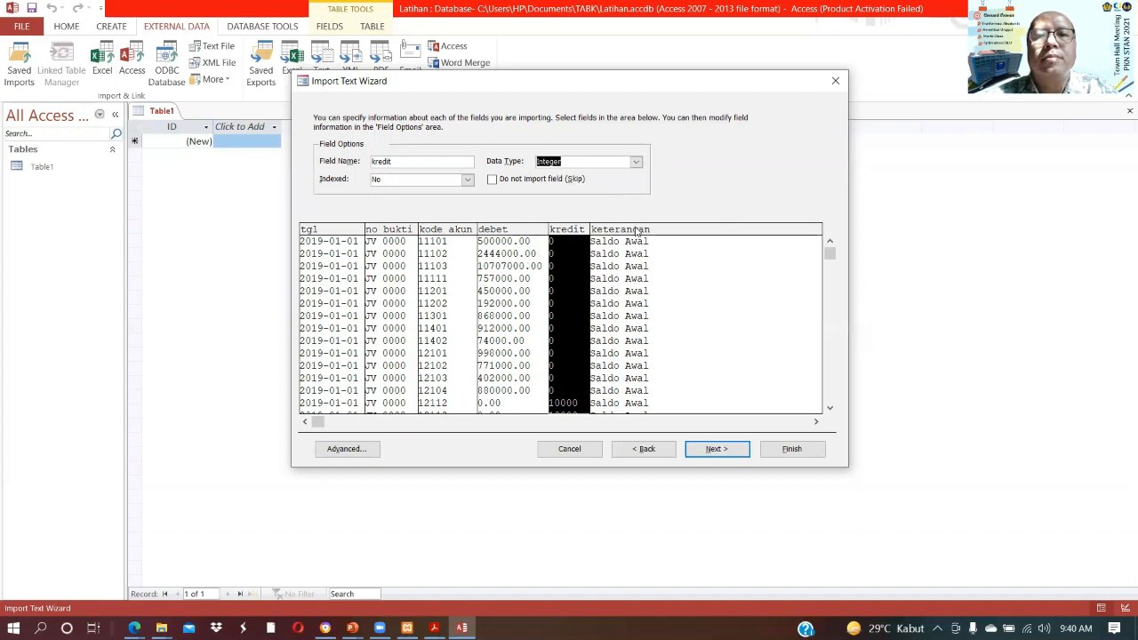
{"action": "left_click", "coordinate": [636, 229]}
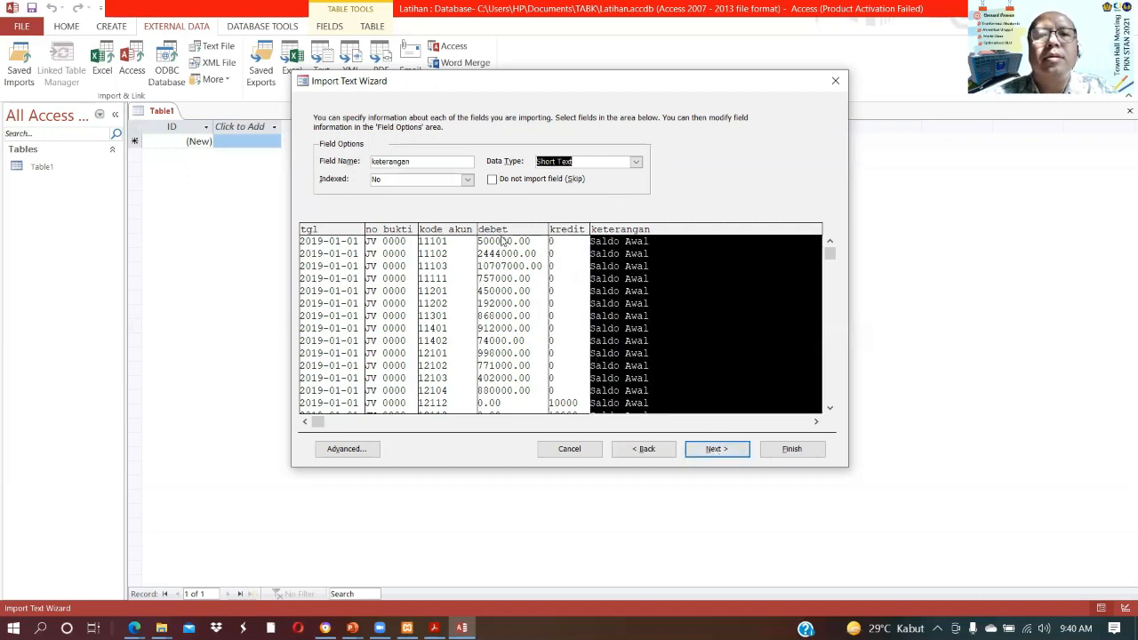
- Set the debet field's data type to Currency and keep kredit as Integer
{"action": "left_click", "coordinate": [500, 234]}
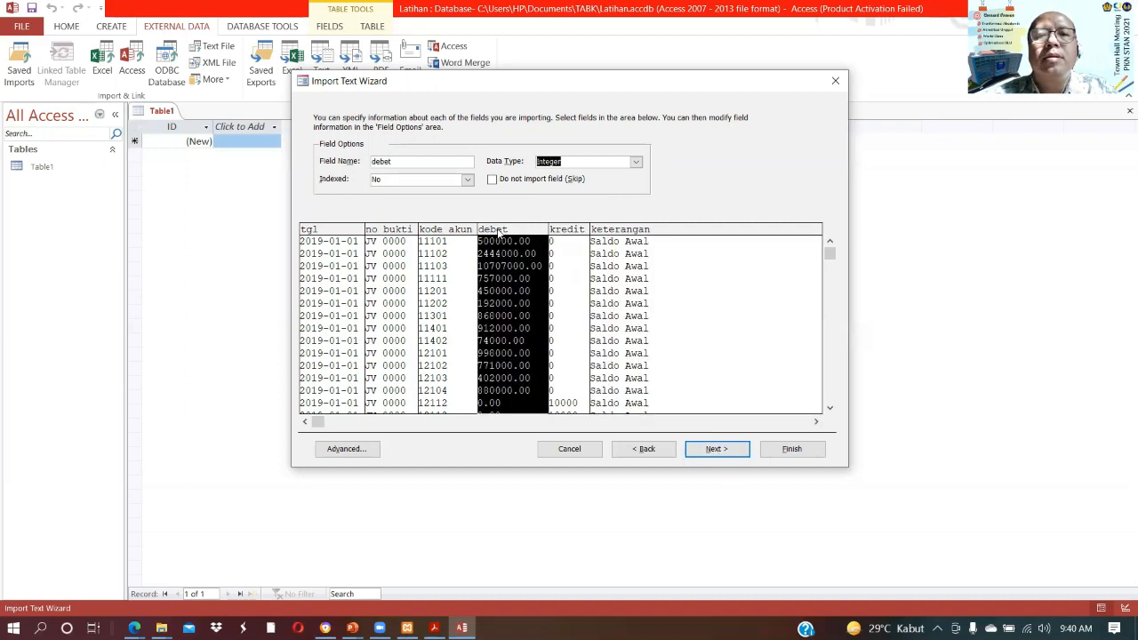
{"action": "left_click", "coordinate": [637, 163]}
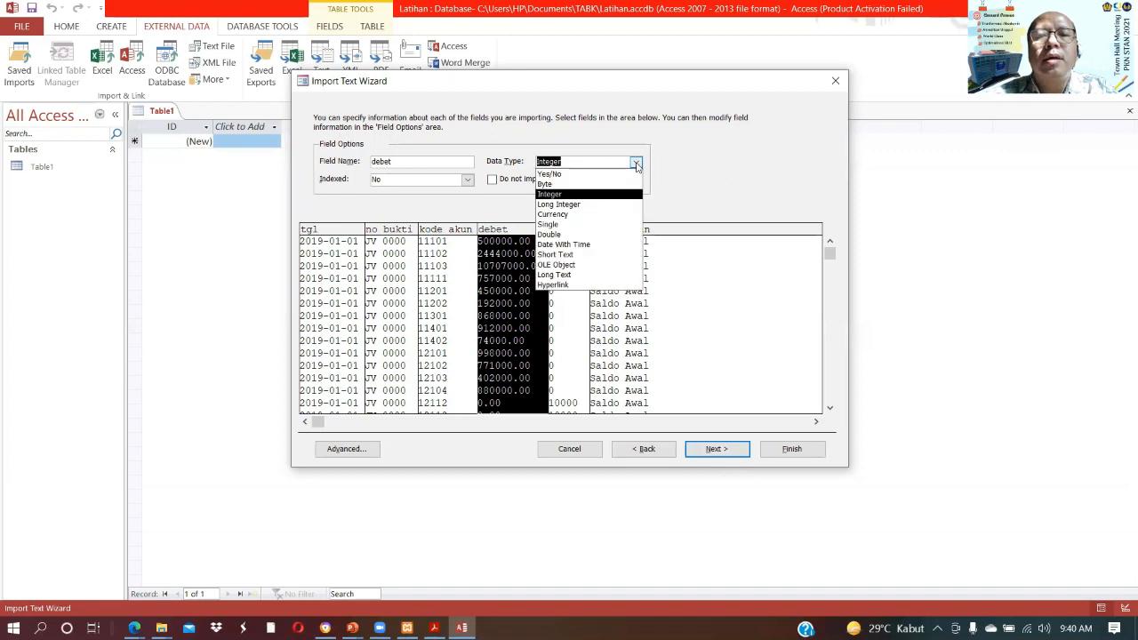
{"action": "left_click", "coordinate": [599, 216]}
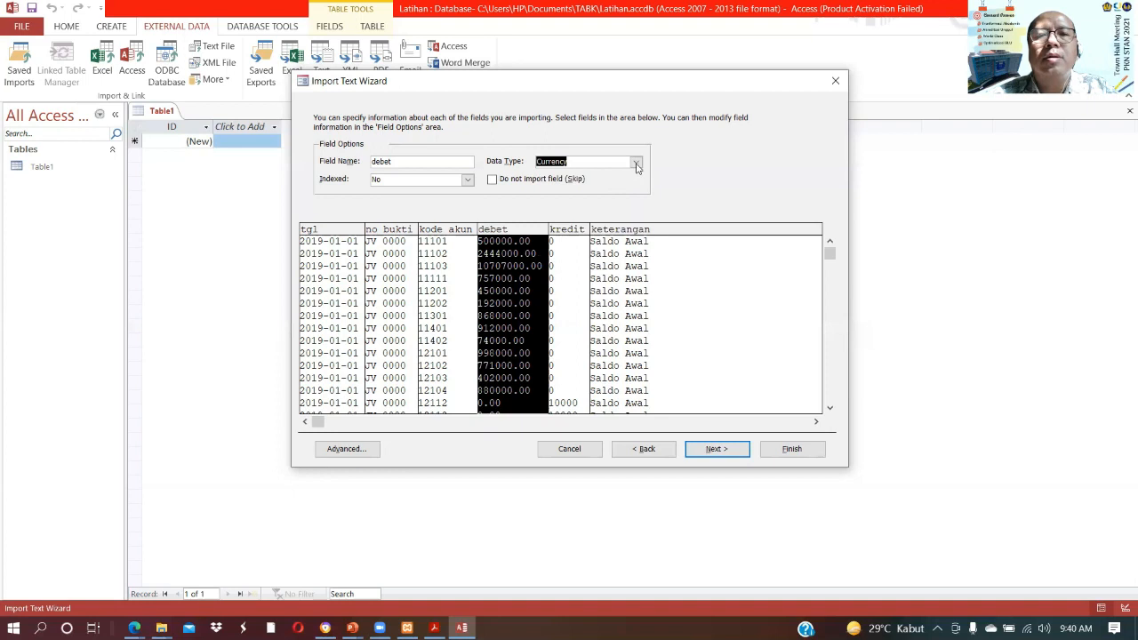
{"action": "left_click", "coordinate": [636, 166]}
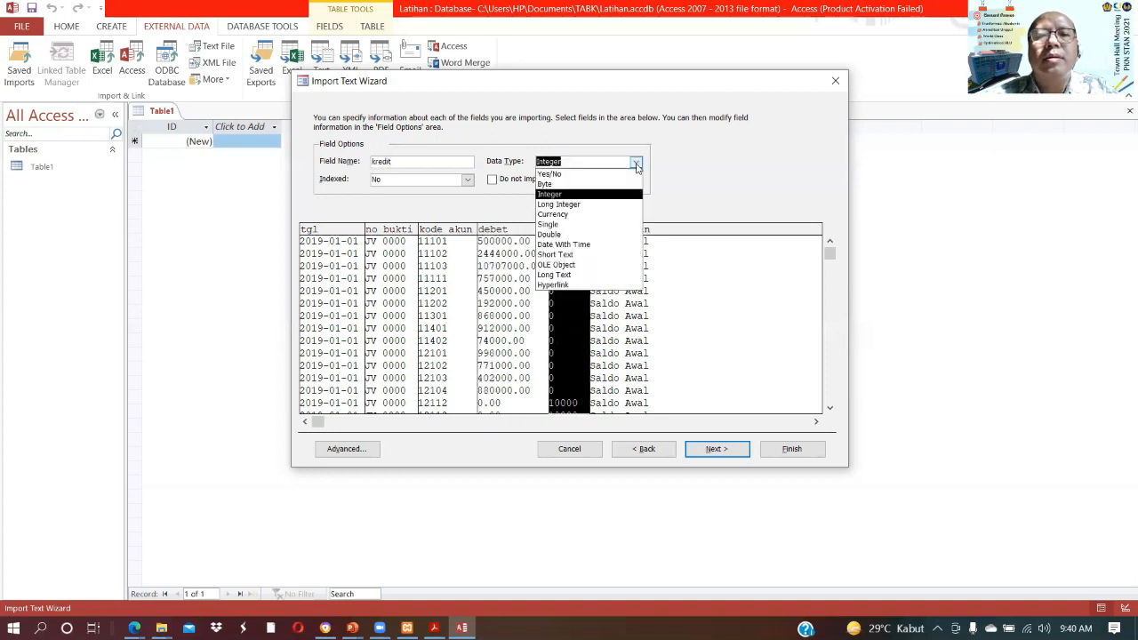
{"action": "left_click", "coordinate": [636, 166]}
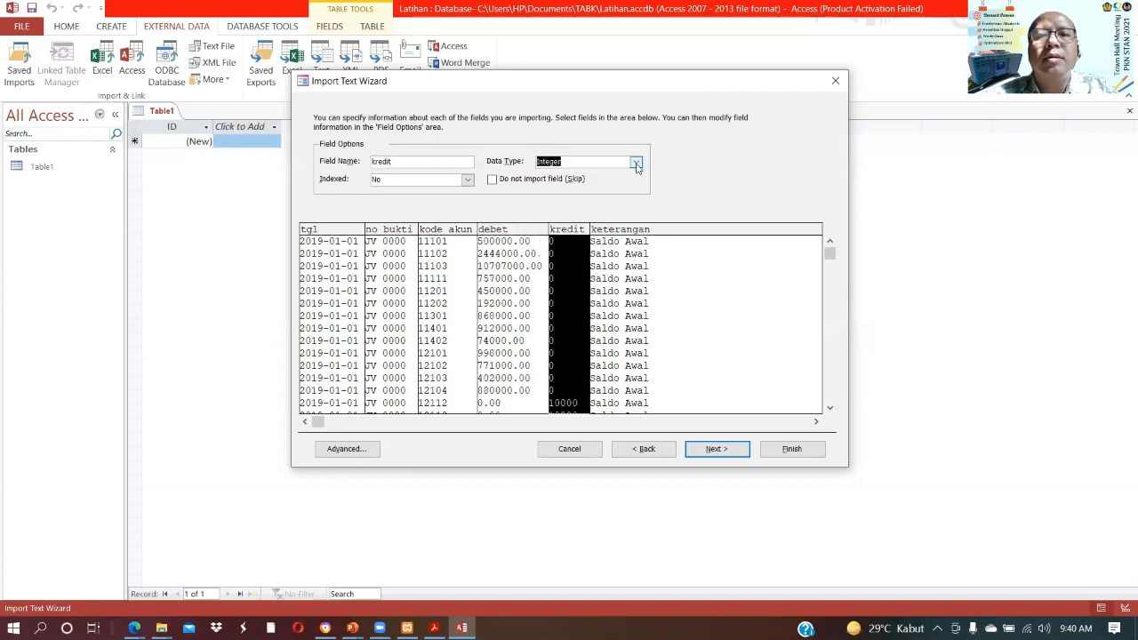
- Let Access add the primary key, import the data into the table Jurnal2019 and close without saving the import steps
{"action": "left_click", "coordinate": [716, 449]}
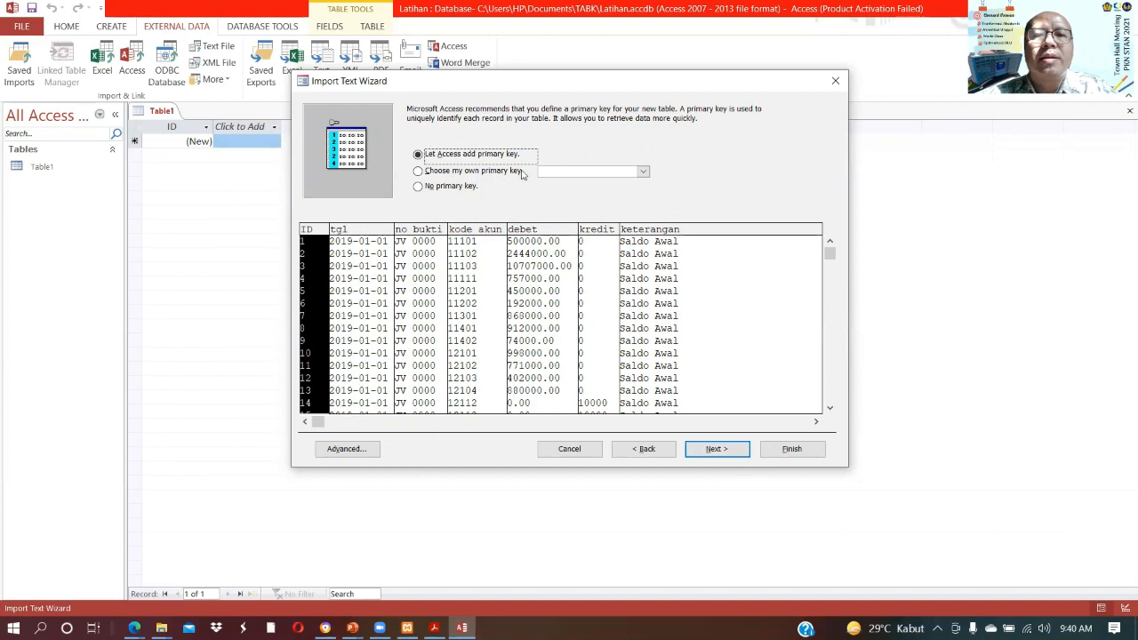
{"action": "left_click", "coordinate": [486, 171]}
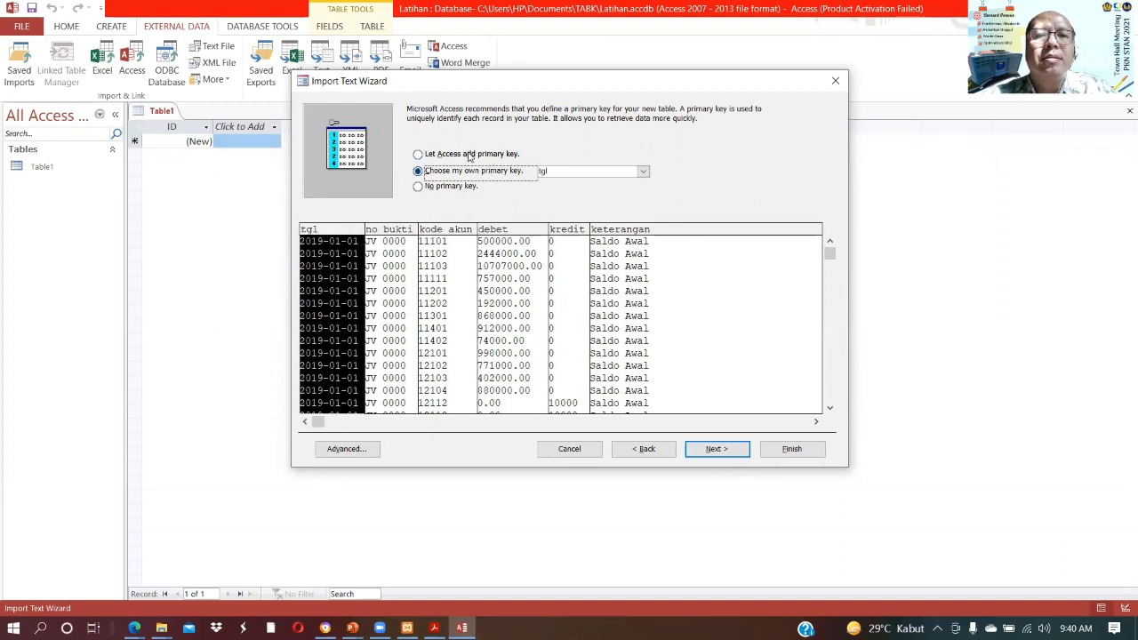
{"action": "left_click", "coordinate": [469, 156]}
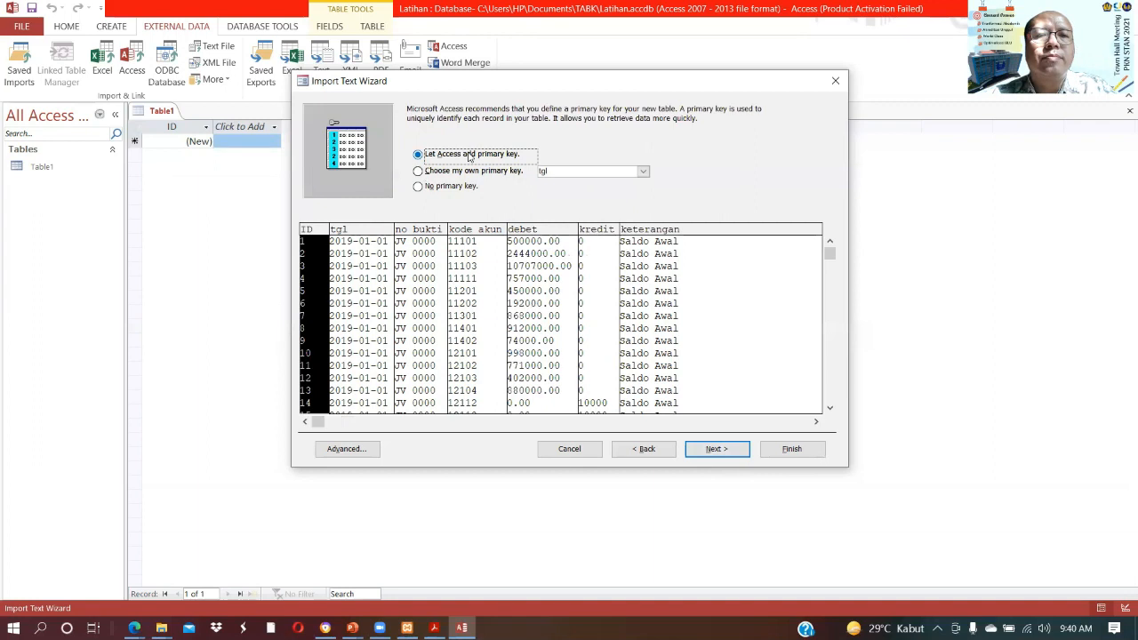
{"action": "left_click", "coordinate": [714, 450]}
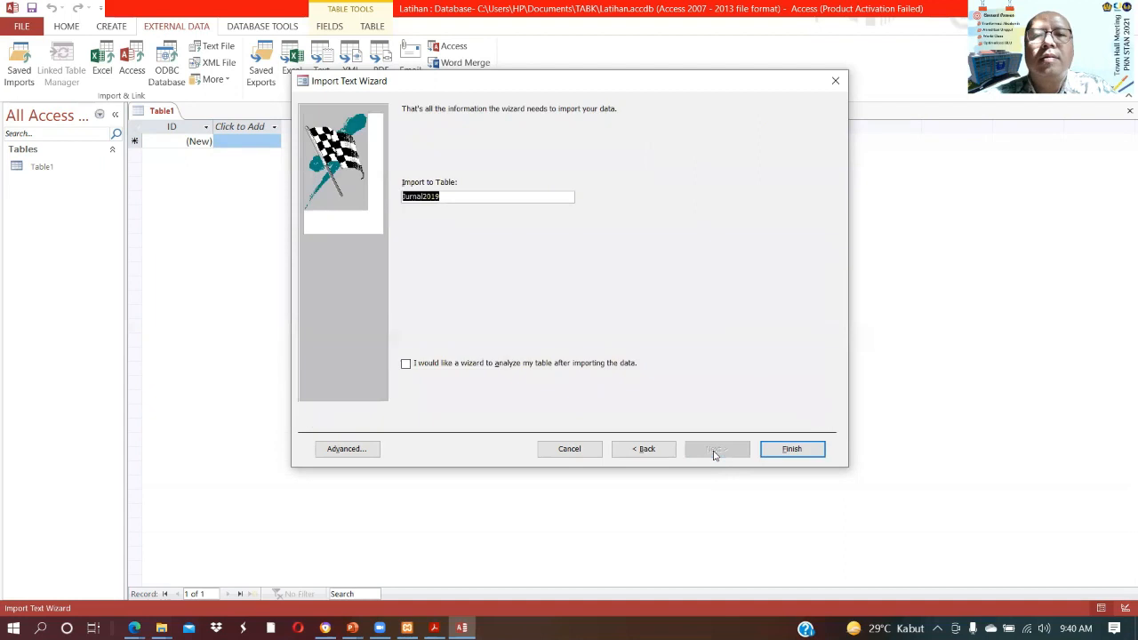
{"action": "left_click", "coordinate": [804, 449]}
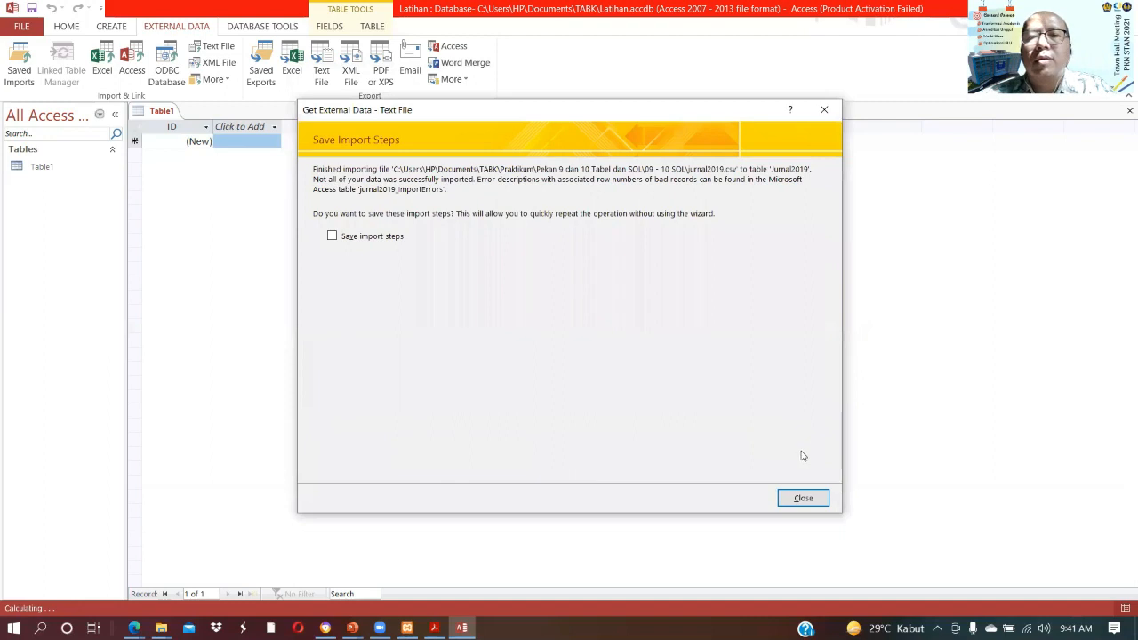
{"action": "left_click", "coordinate": [801, 499]}
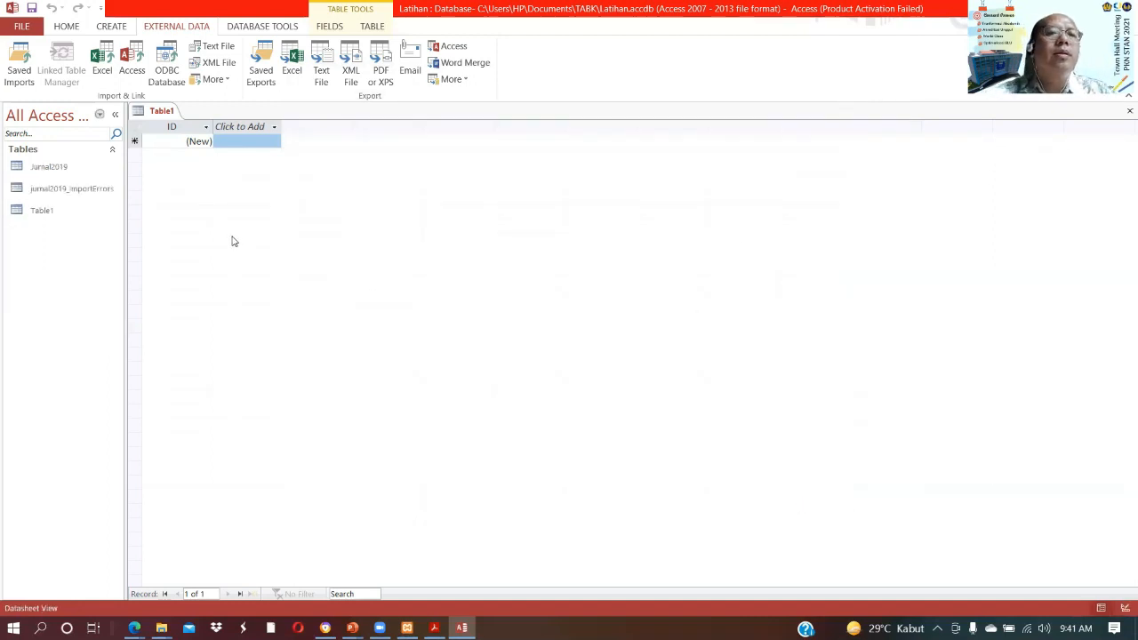
- Open the jurnal2019_ImportErrors and Jurnal2019 tables to examine the import errors and the imported records
{"action": "double_click", "coordinate": [72, 189]}
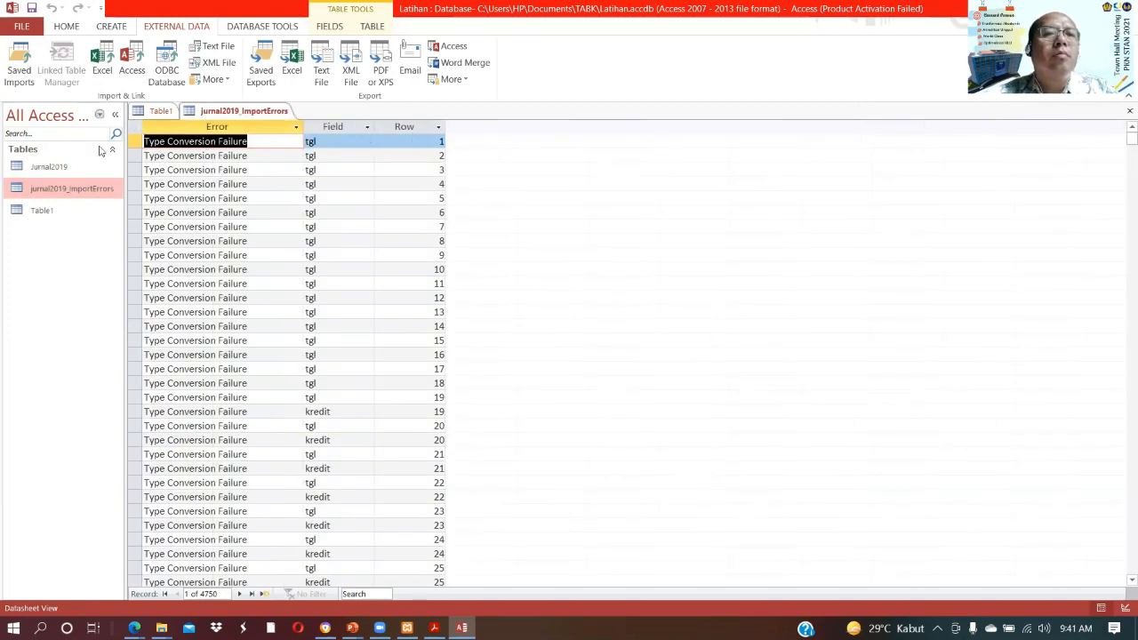
{"action": "left_click", "coordinate": [51, 166]}
{"action": "double_click", "coordinate": [52, 166]}
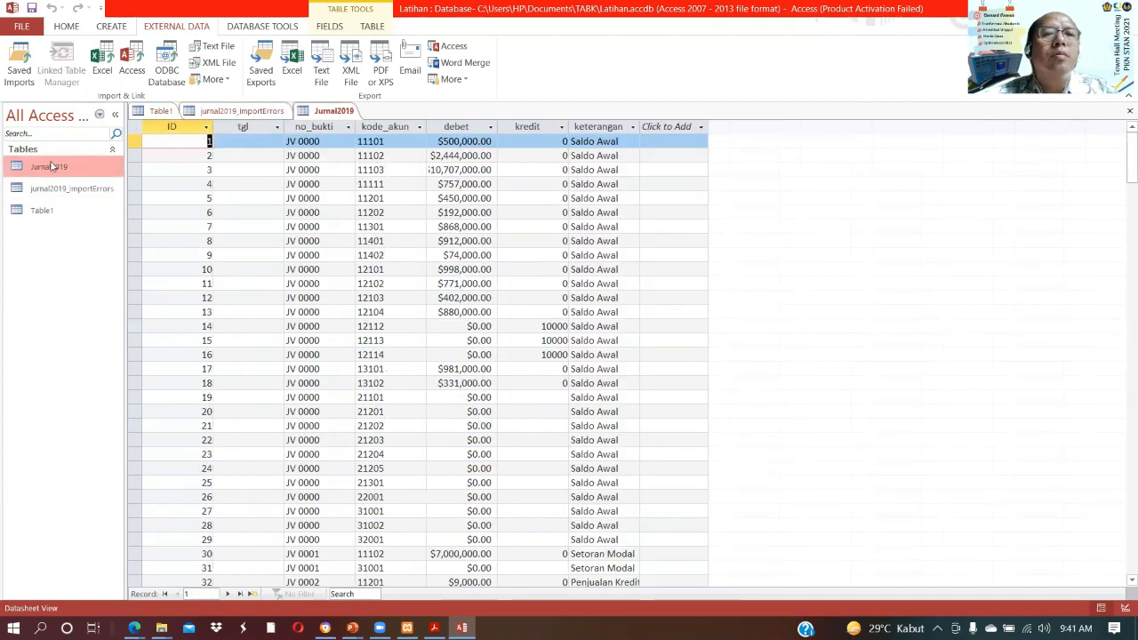
- Check the tgl column in the Jurnal2019 datasheet and widen the kode_akun and no_bukti columns
{"action": "left_click", "coordinate": [251, 146]}
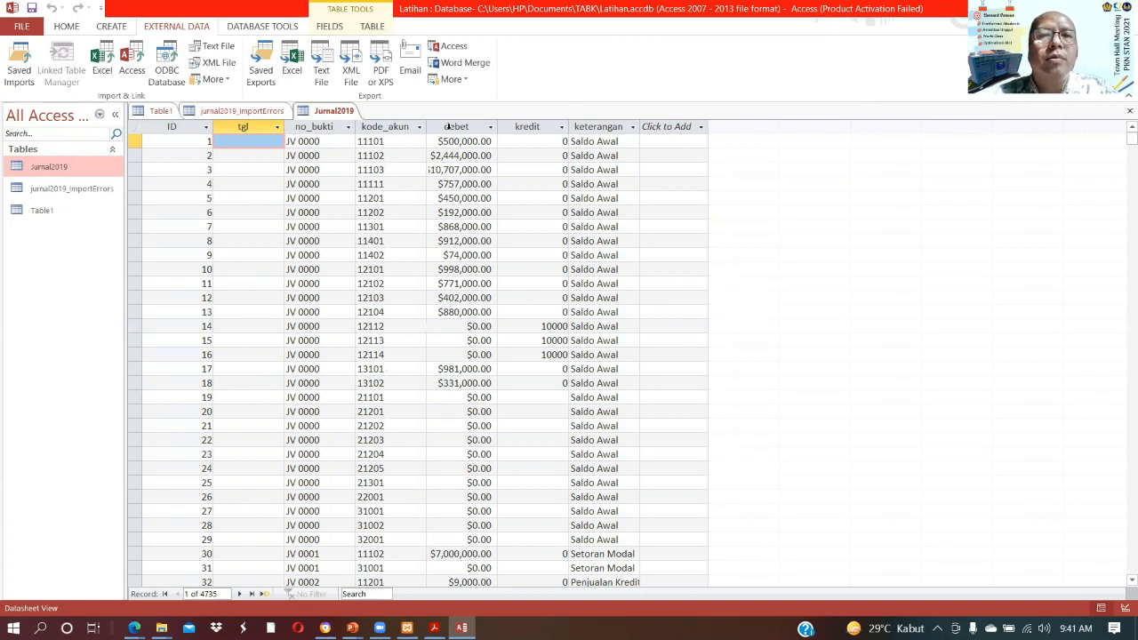
{"action": "left_click_drag", "start_coordinate": [430, 126], "coordinate": [476, 127]}
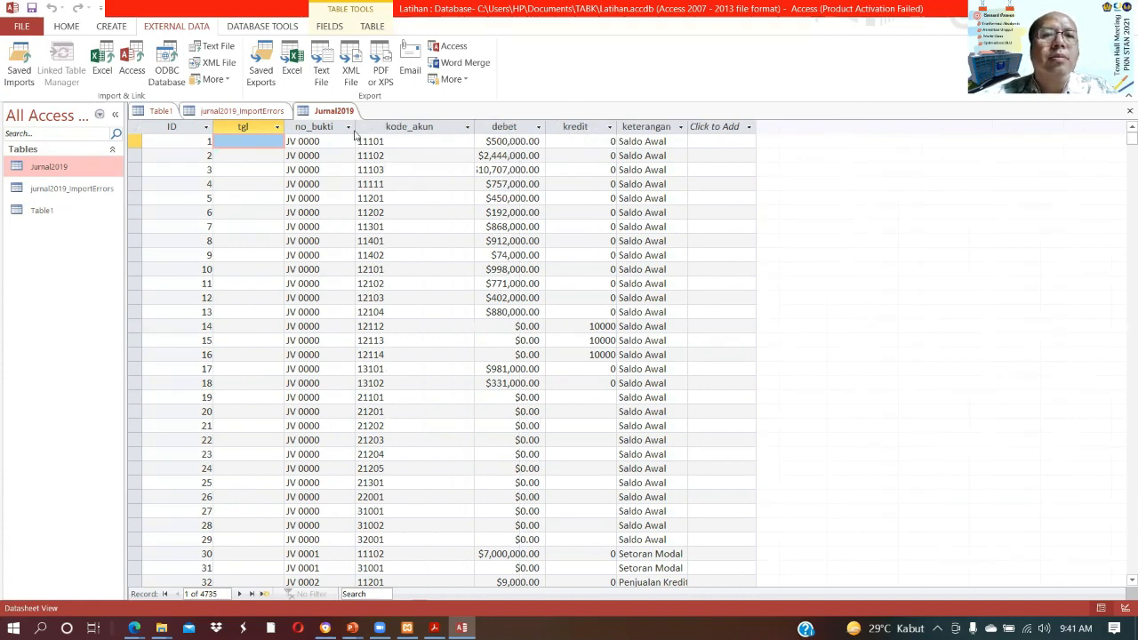
{"action": "left_click_drag", "start_coordinate": [355, 128], "coordinate": [381, 127]}
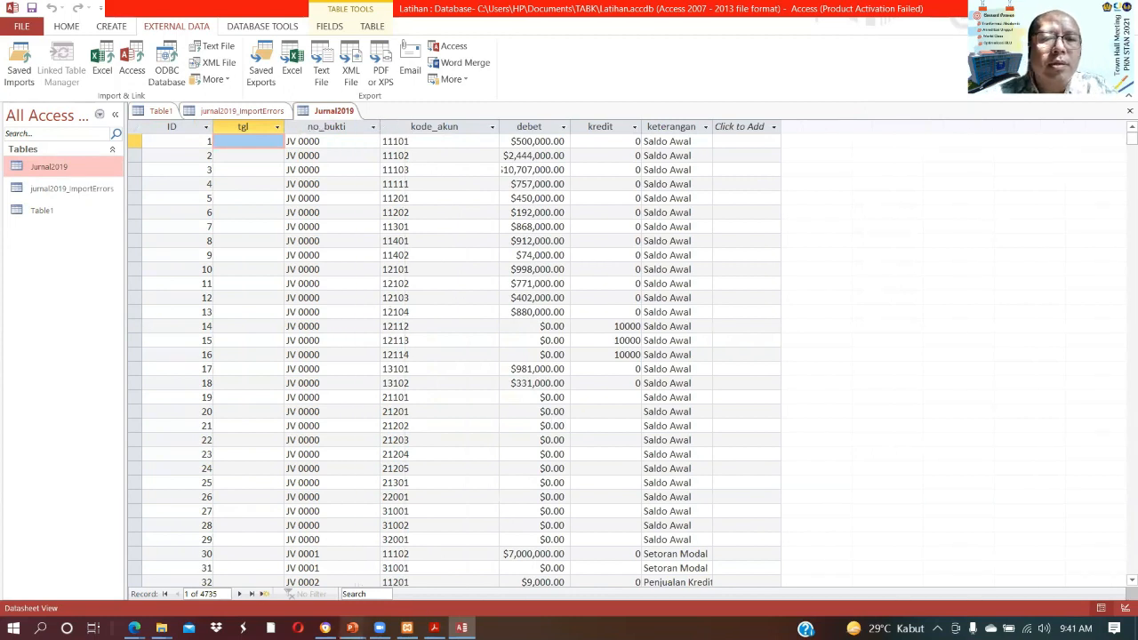
- Browse the jurnal2019 table in phpMyAdmin to check its tgl dates, and return to the Jurnal2019 datasheet in Access
{"action": "left_click", "coordinate": [325, 628]}
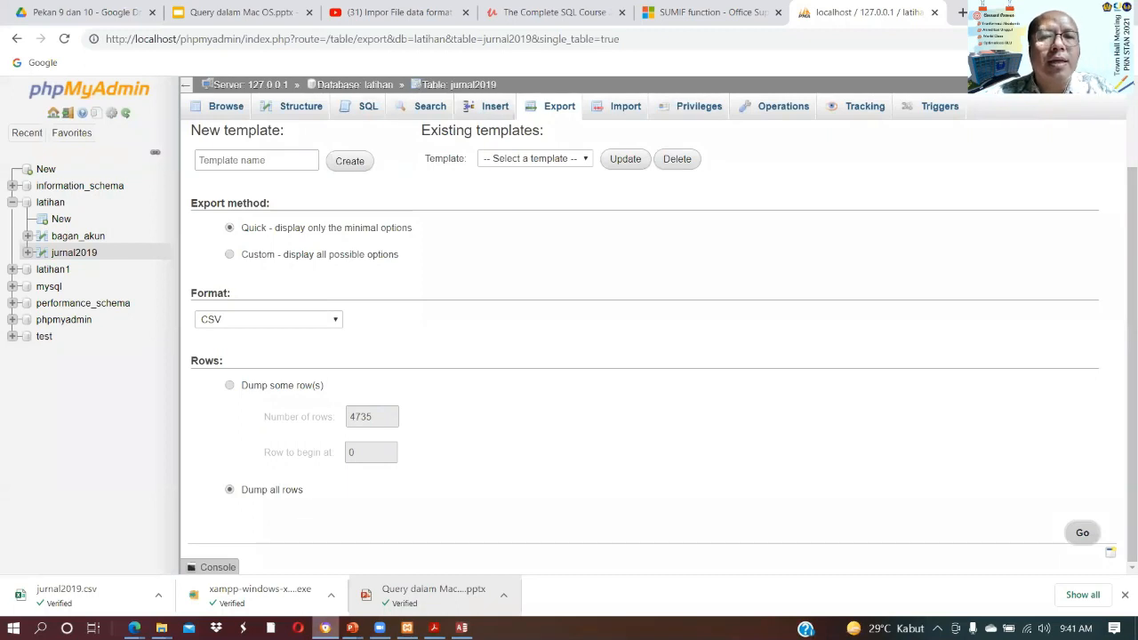
{"action": "left_click", "coordinate": [218, 109]}
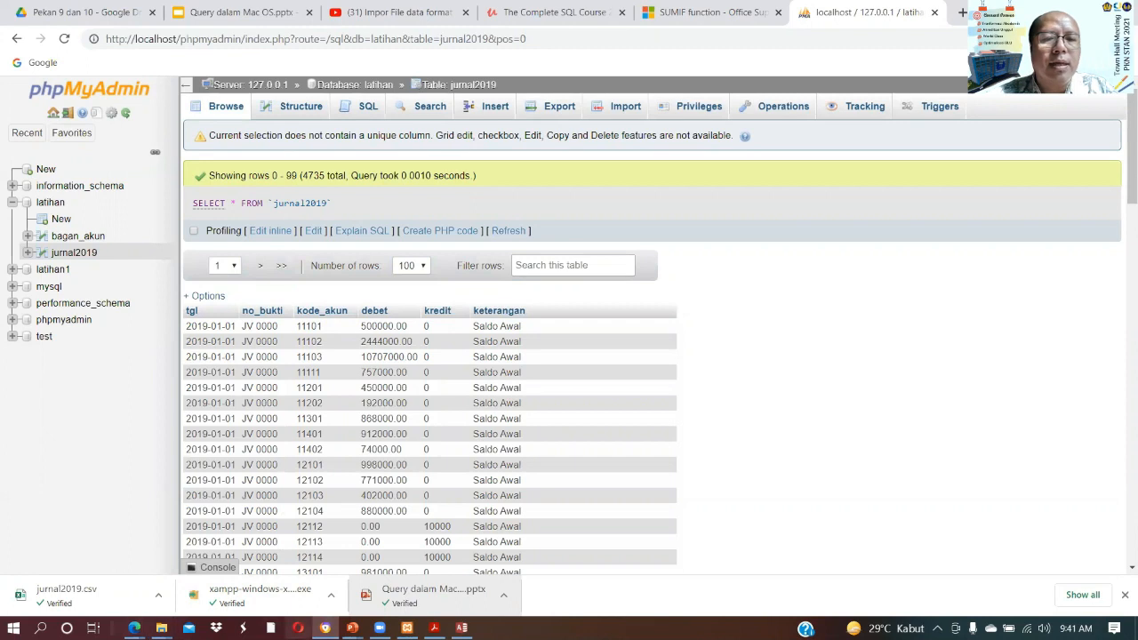
{"action": "left_click", "coordinate": [461, 628]}
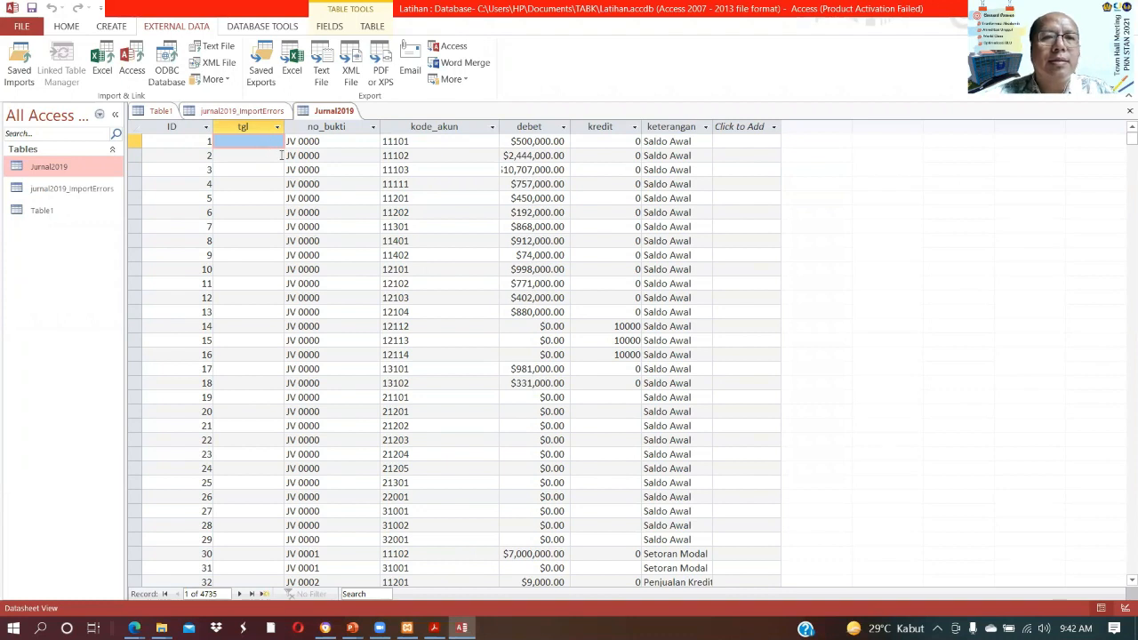
{"action": "left_click", "coordinate": [414, 143]}
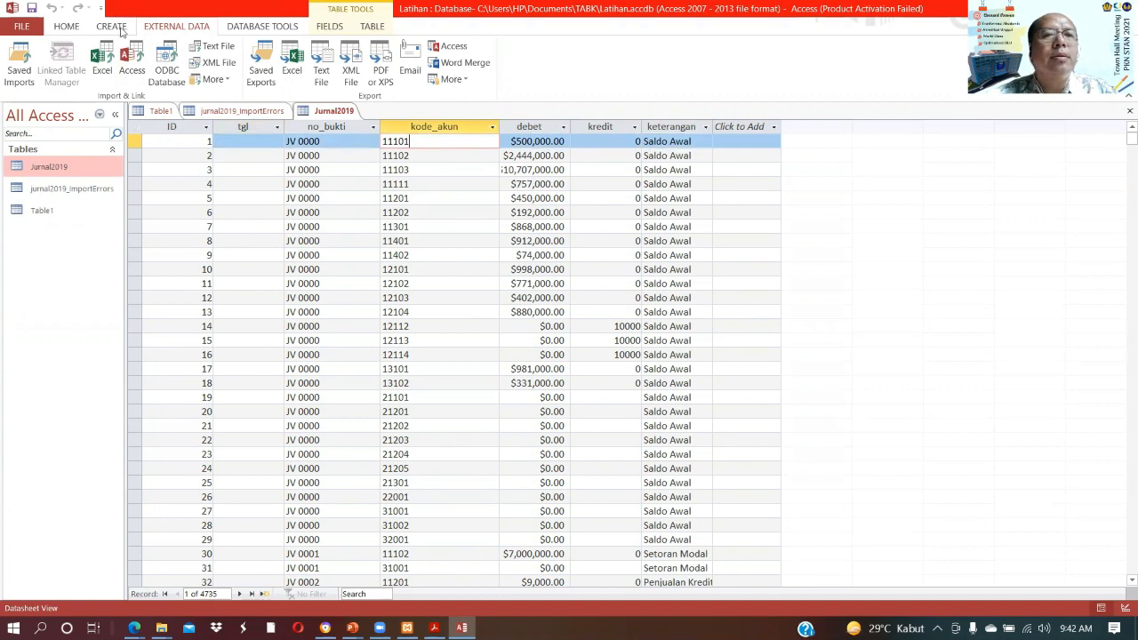
- Create a new query in Design View with the Jurnal2019 table as its source
{"action": "left_click", "coordinate": [68, 26]}
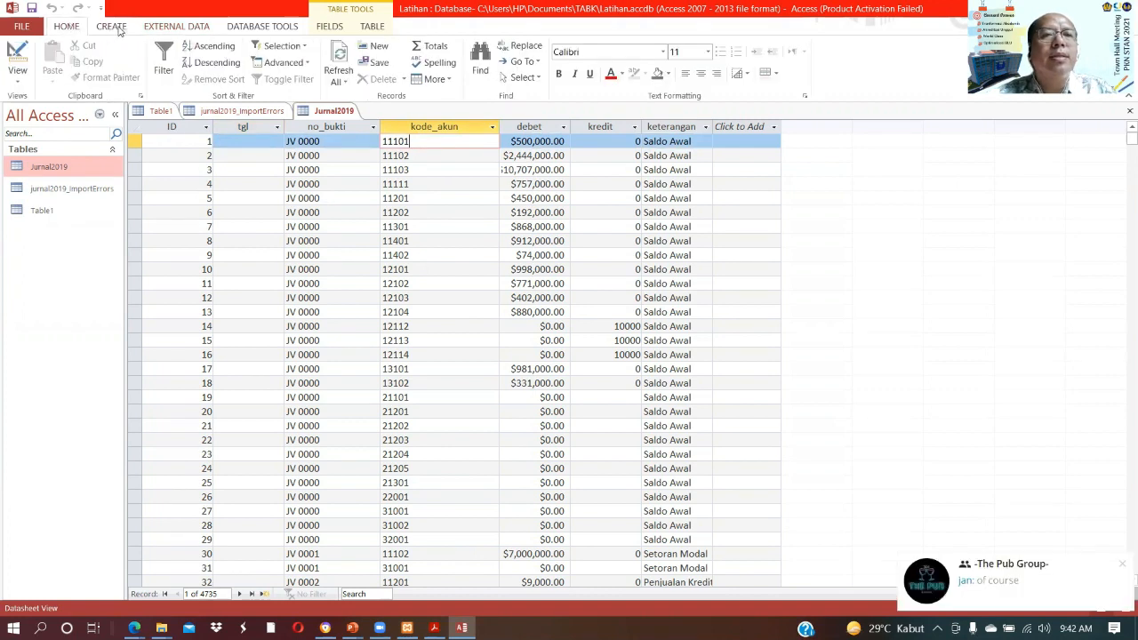
{"action": "left_click", "coordinate": [112, 27]}
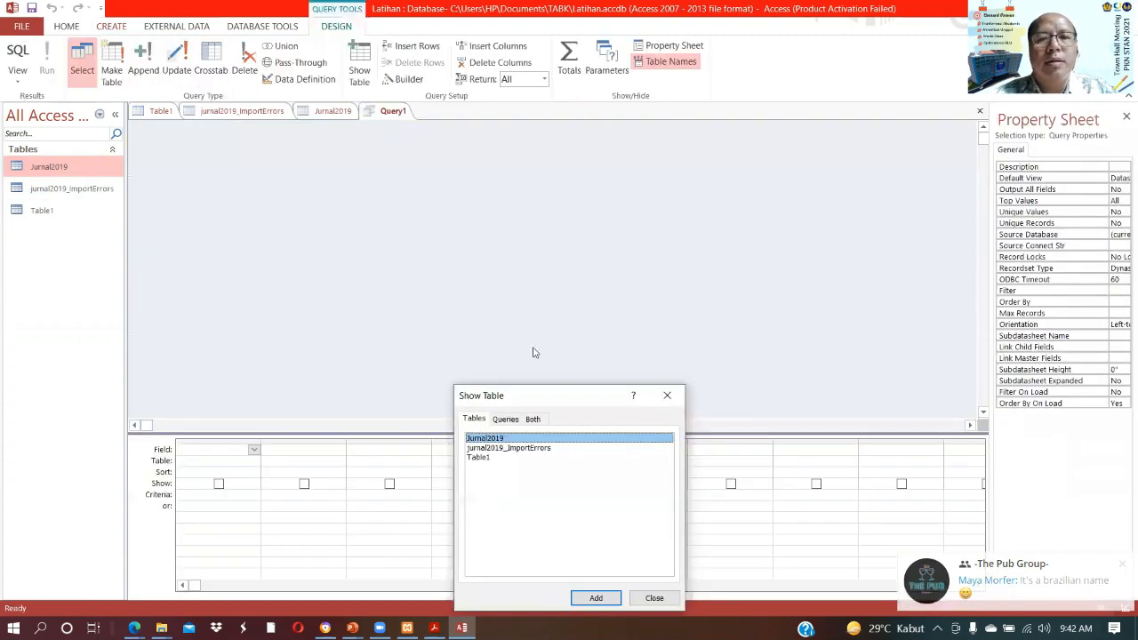
{"action": "left_click", "coordinate": [594, 598]}
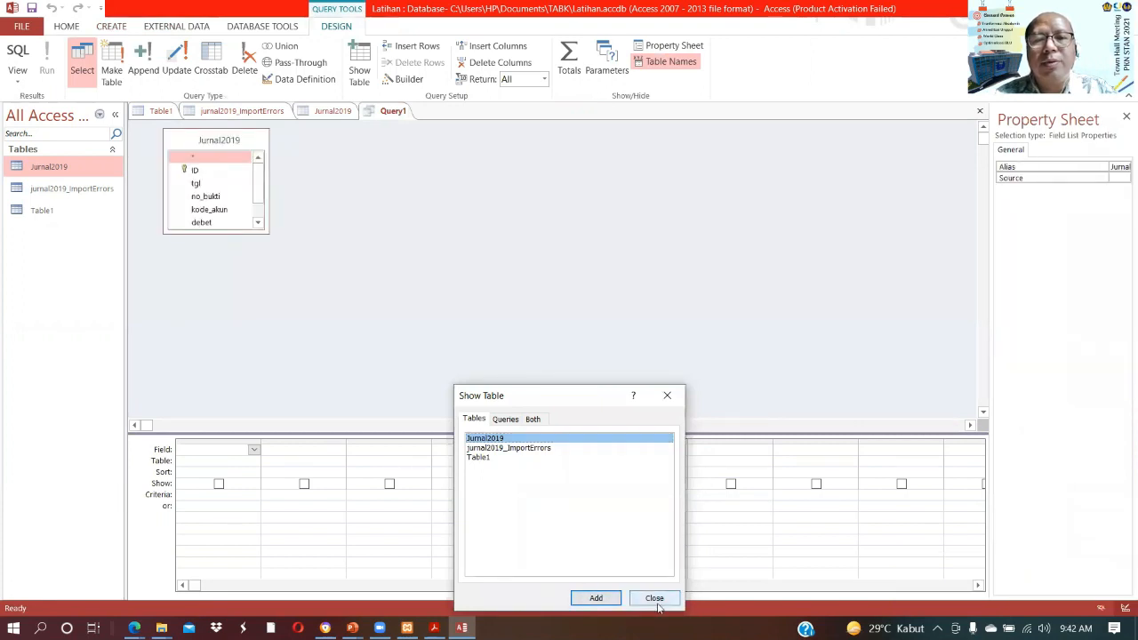
{"action": "left_click", "coordinate": [655, 597]}
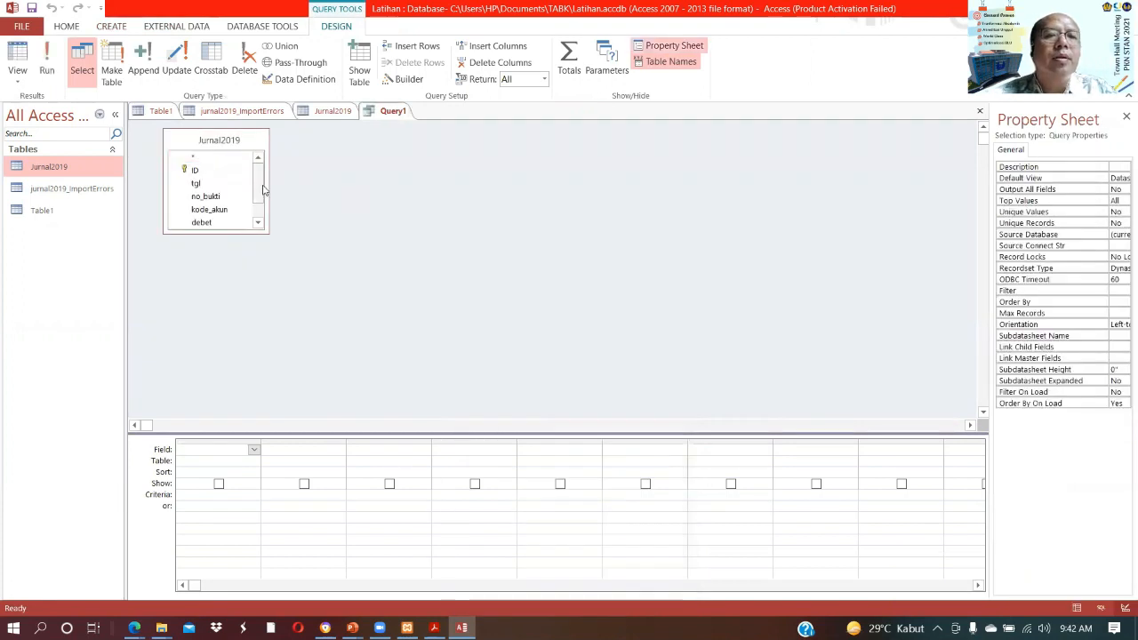
- Add the no_bukti, kode_akun and debet fields from Jurnal2019 to the query grid
{"action": "double_click", "coordinate": [206, 196]}
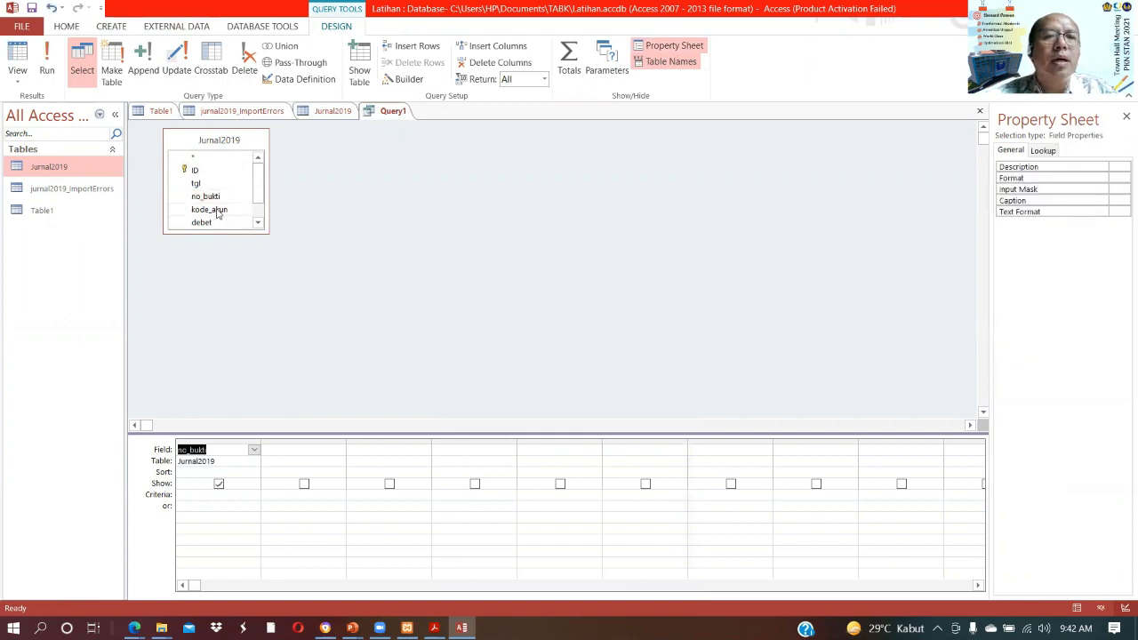
{"action": "double_click", "coordinate": [217, 210]}
{"action": "left_click", "coordinate": [215, 223]}
{"action": "double_click", "coordinate": [215, 223]}
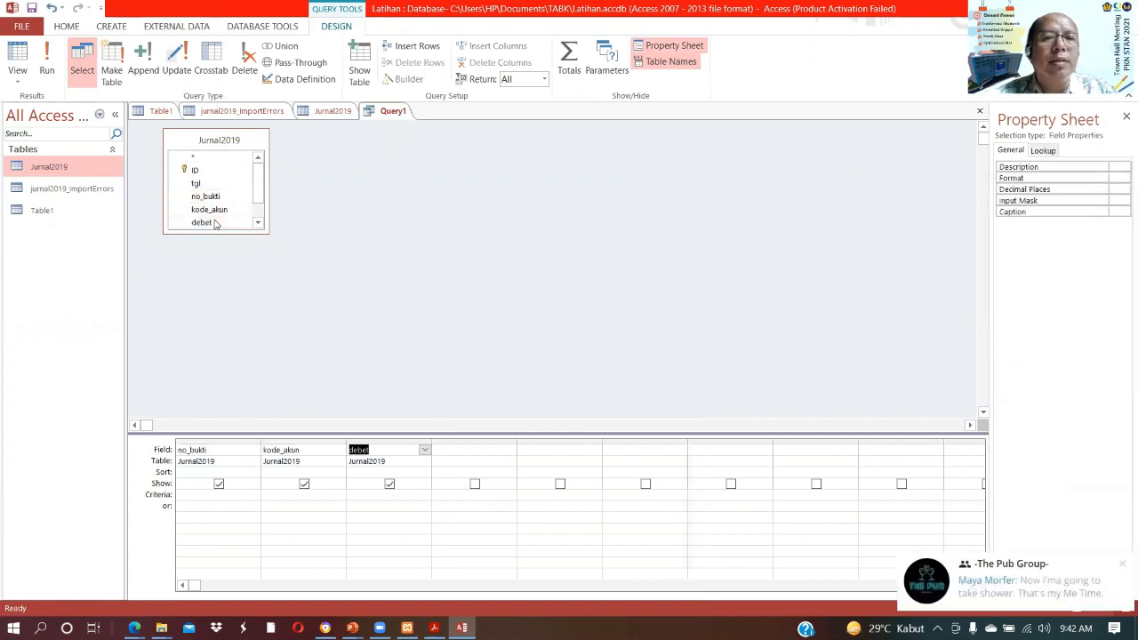
- Filter kode_akun with the criterion Like "11*" and show the query results with a wider kode_akun column
{"action": "left_click", "coordinate": [283, 494]}
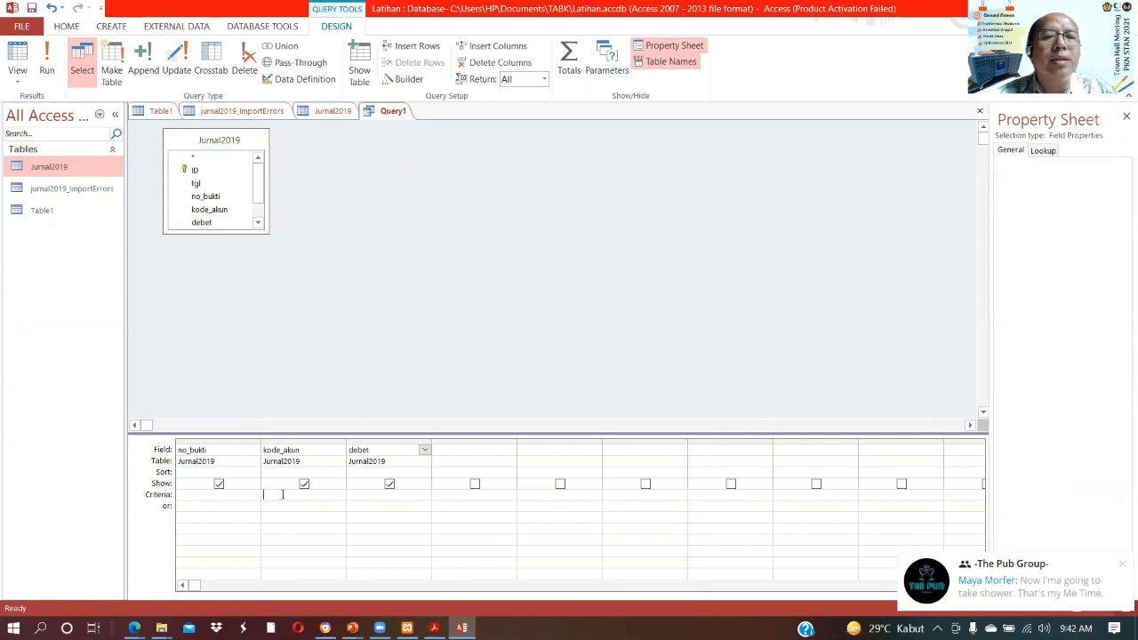
{"action": "type", "text": "Like \"11*"}
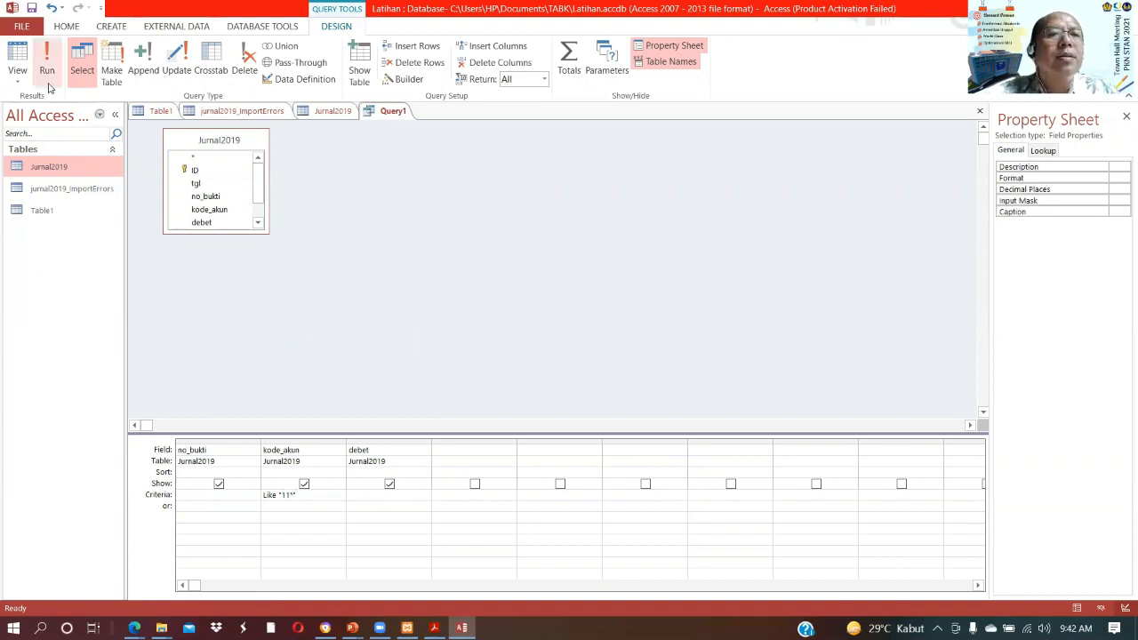
{"action": "left_click", "coordinate": [17, 67]}
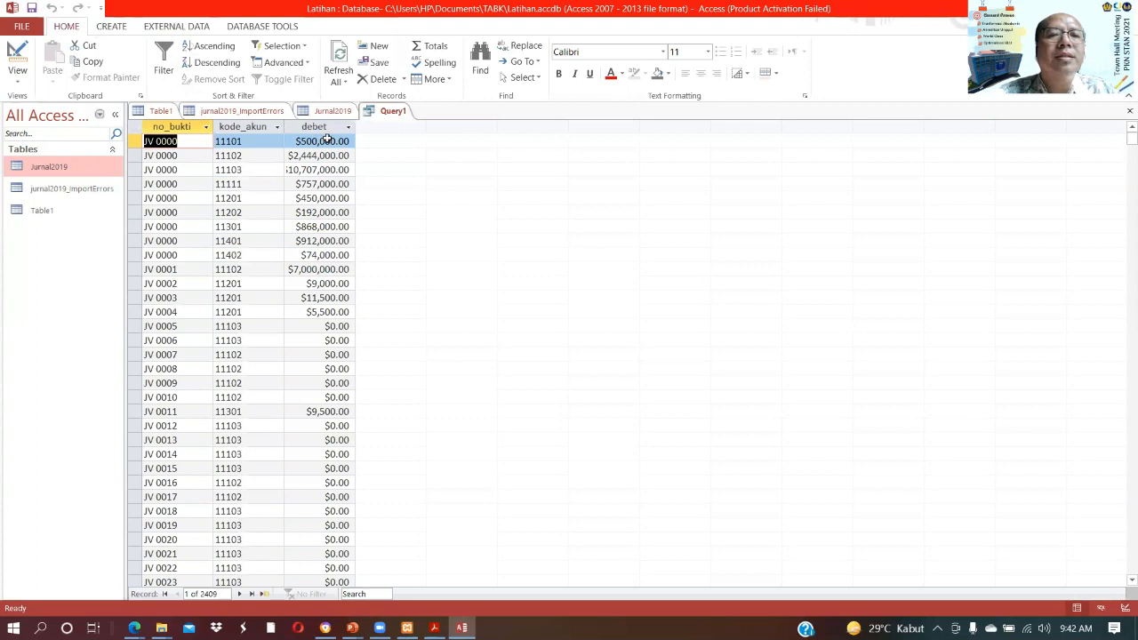
{"action": "left_click_drag", "start_coordinate": [285, 127], "coordinate": [326, 128]}
{"action": "mouse_move", "coordinate": [1130, 139]}
{"action": "left_mouse_down"}
{"action": "mouse_move", "coordinate": [1122, 593]}
{"action": "mouse_move", "coordinate": [1122, 128]}
{"action": "left_mouse_up"}
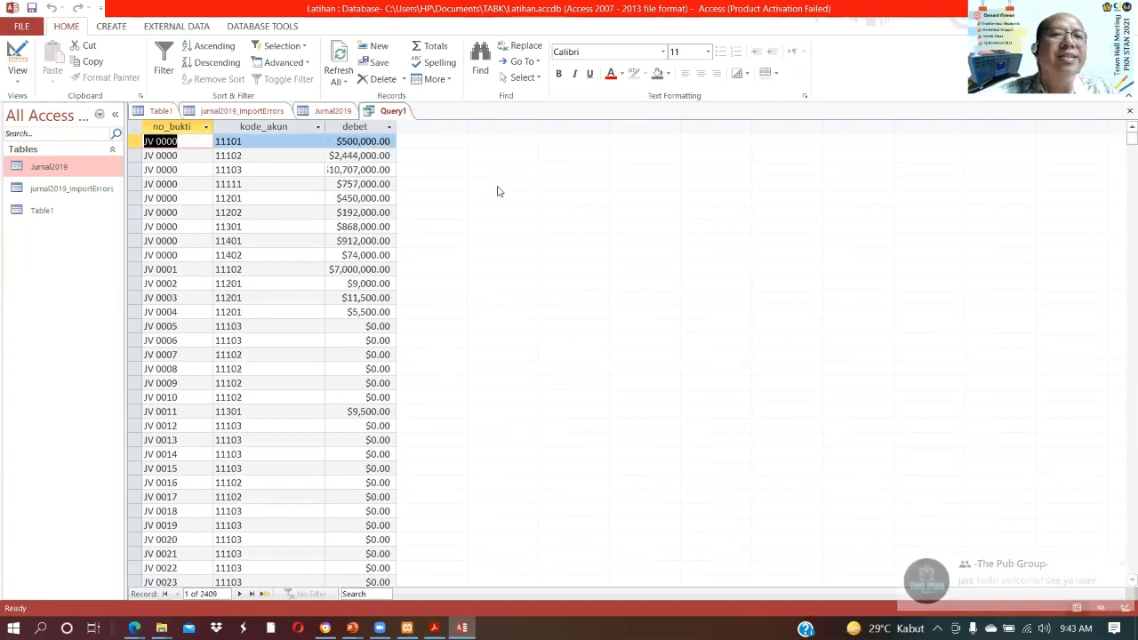
- Show the query in SQL View and examine its SELECT, FROM and WHERE statement
{"action": "left_click", "coordinate": [17, 80]}
{"action": "left_click", "coordinate": [47, 135]}
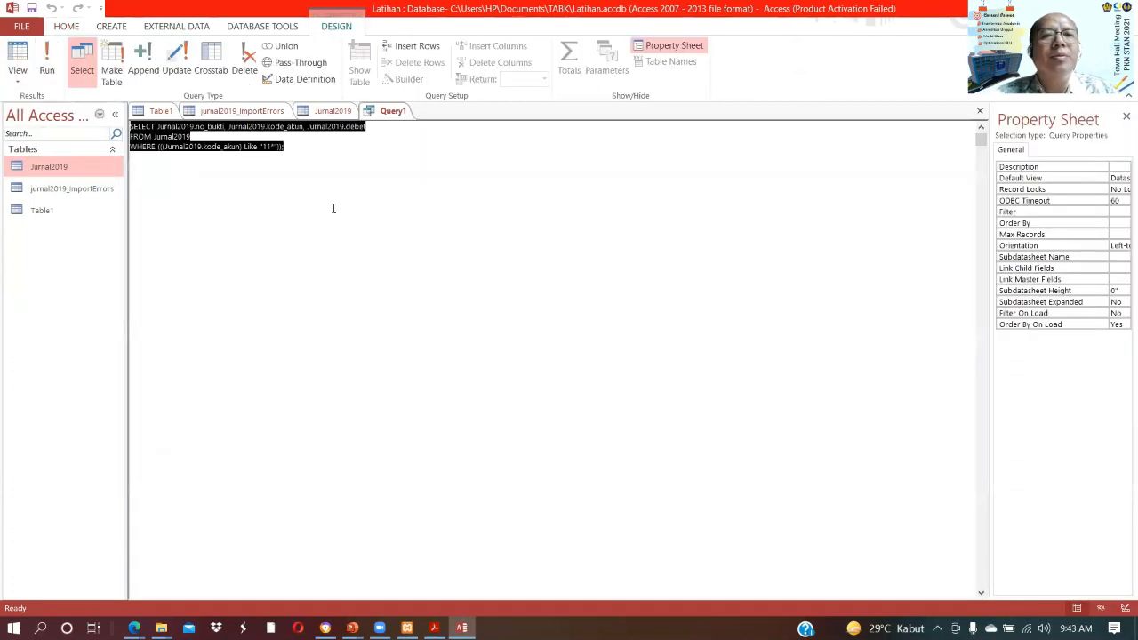
{"action": "left_click", "coordinate": [255, 180]}
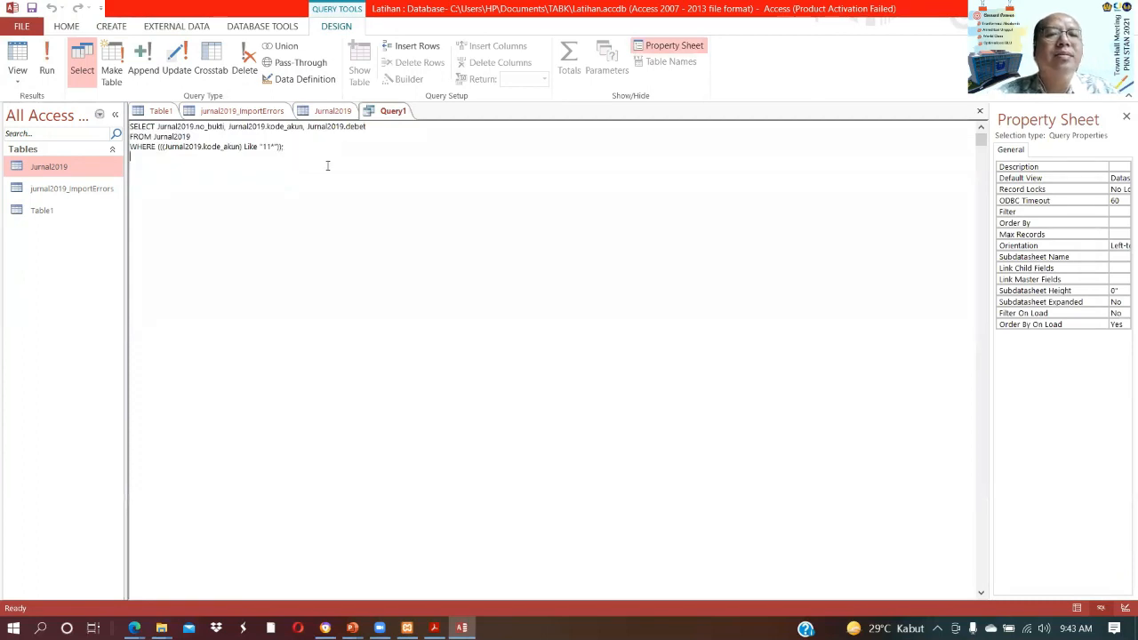
{"action": "left_click_drag", "start_coordinate": [322, 149], "coordinate": [130, 126]}
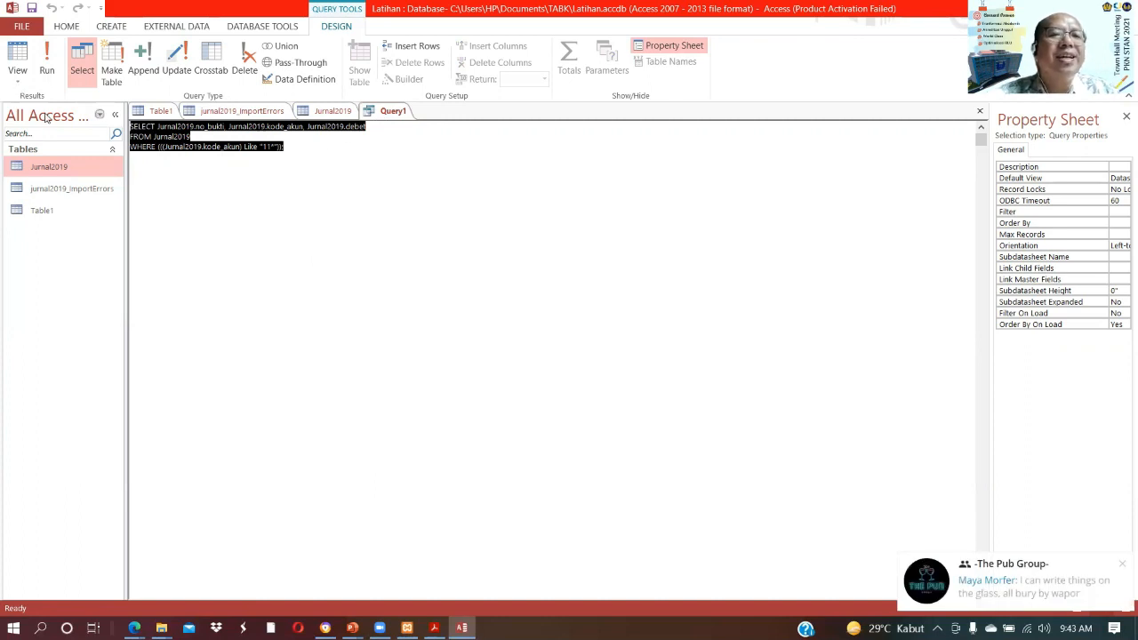
- Return the query to Design View and enlarge the design grid pane and the Jurnal2019 field list
{"action": "left_click", "coordinate": [50, 165]}
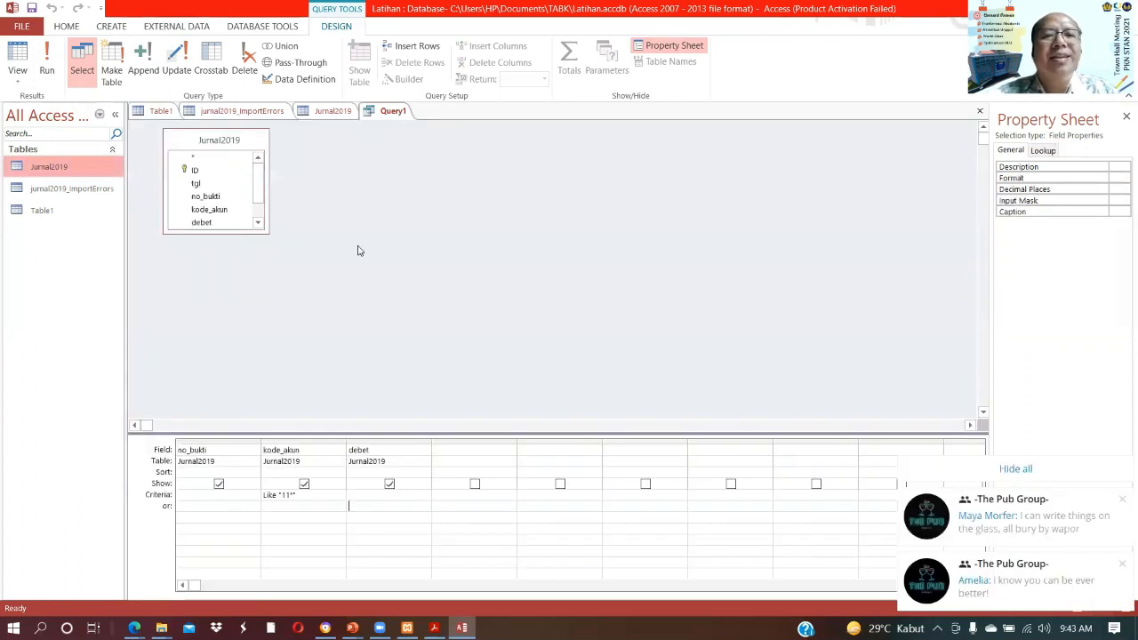
{"action": "left_click_drag", "start_coordinate": [525, 432], "coordinate": [508, 284]}
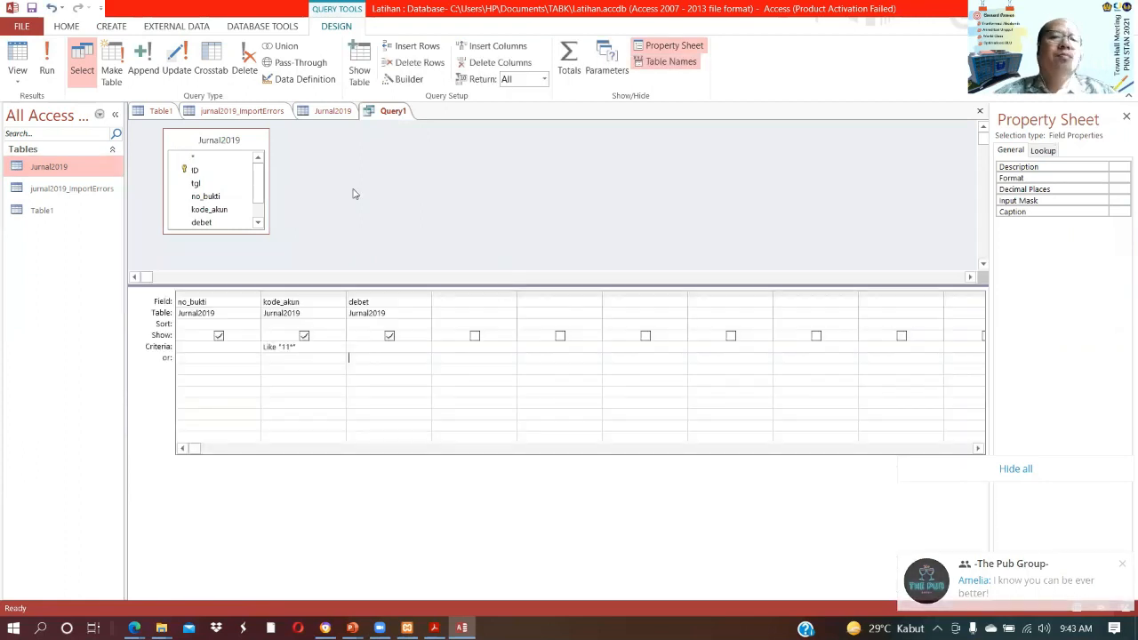
{"action": "left_click_drag", "start_coordinate": [303, 224], "coordinate": [305, 249]}
{"action": "left_click", "coordinate": [295, 236]}
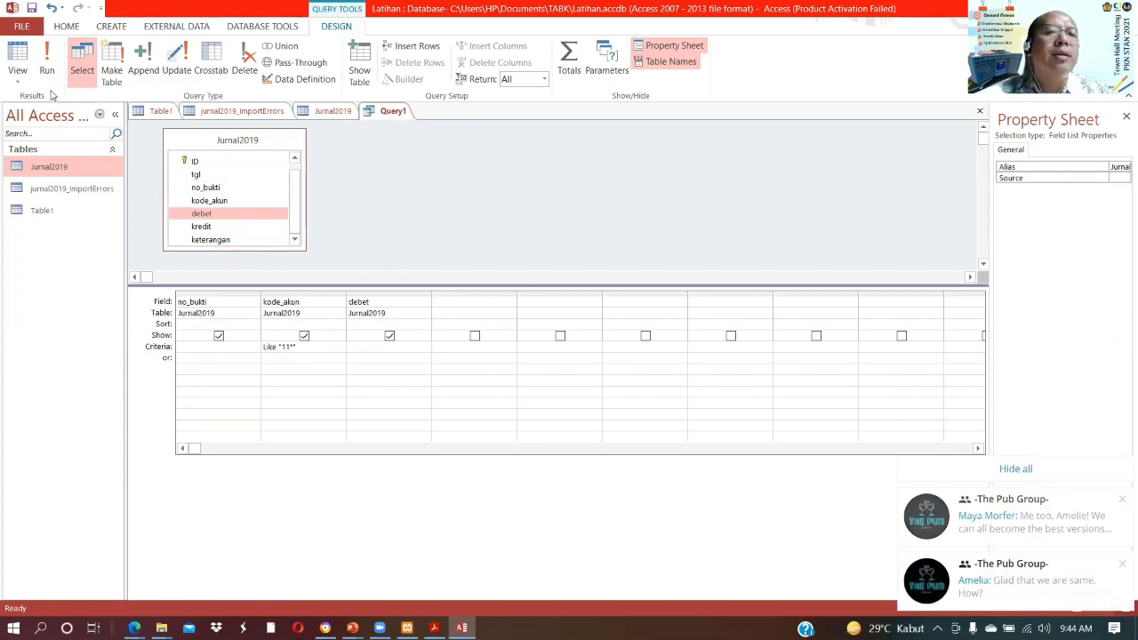
{"action": "left_click", "coordinate": [18, 82]}
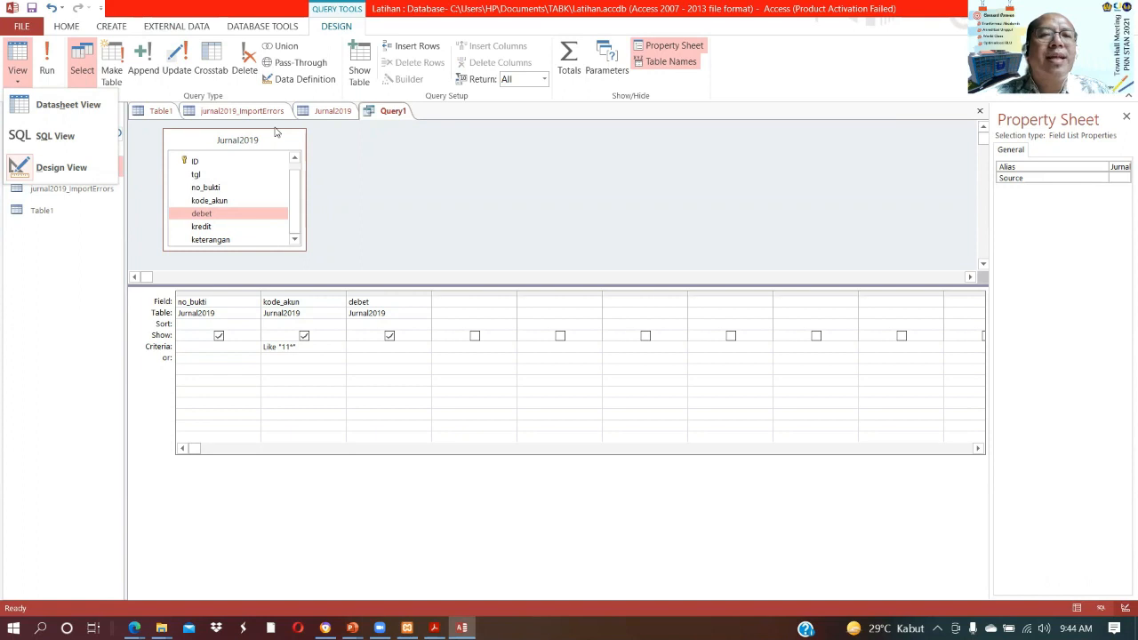
{"action": "left_click", "coordinate": [17, 82]}
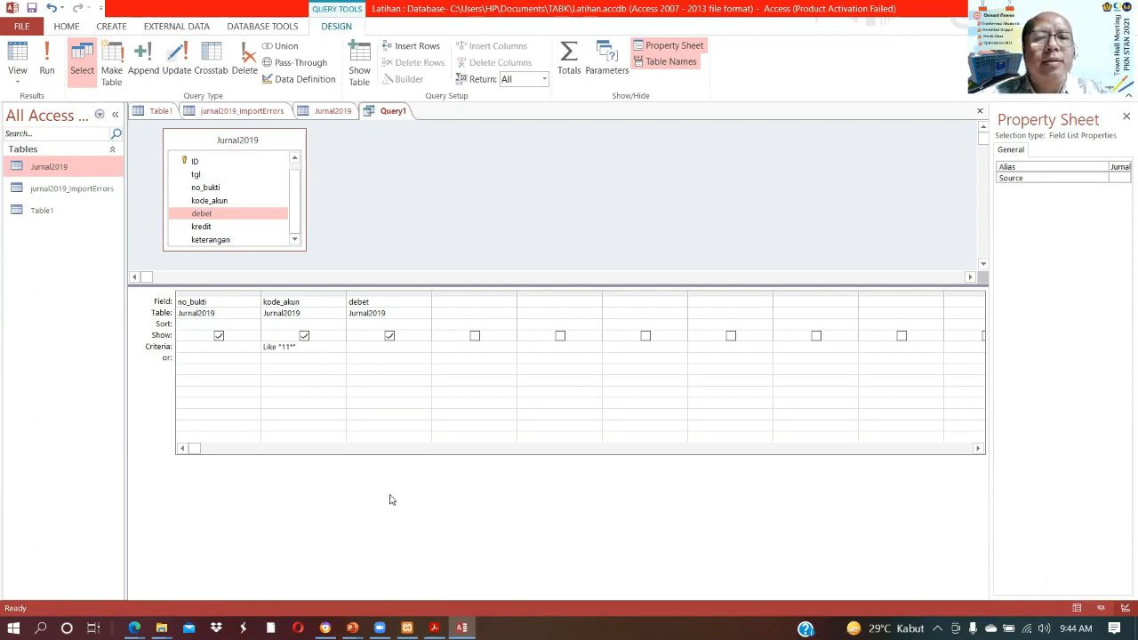
{"action": "left_click", "coordinate": [312, 350]}
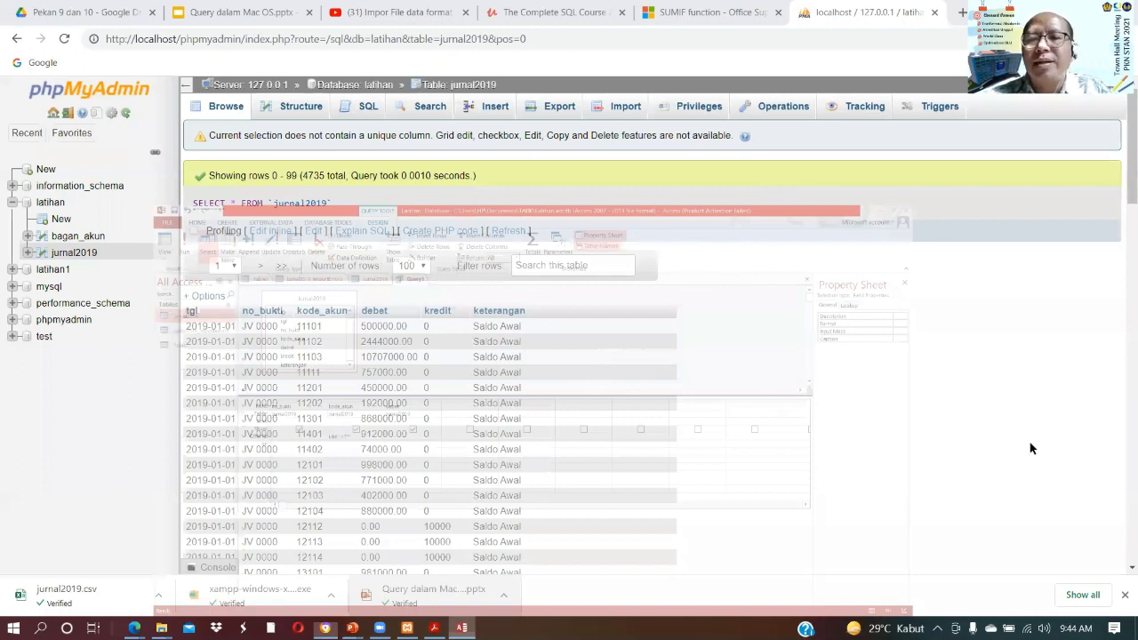
- Switch to the database concepts PDF in Acrobat Reader and open Chapter 3's Heather Sweeney Designs Case Questions
{"action": "key", "text": "alt+Tab"}
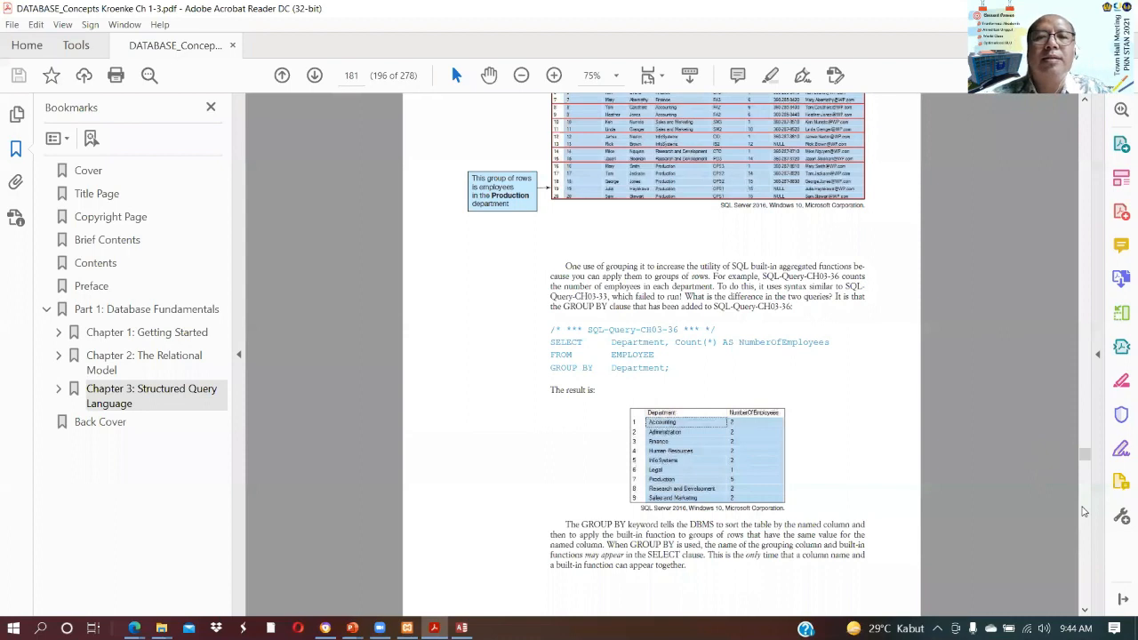
{"action": "scroll", "coordinate": [1082, 511], "scroll_direction": "down", "scroll_amount": 10}
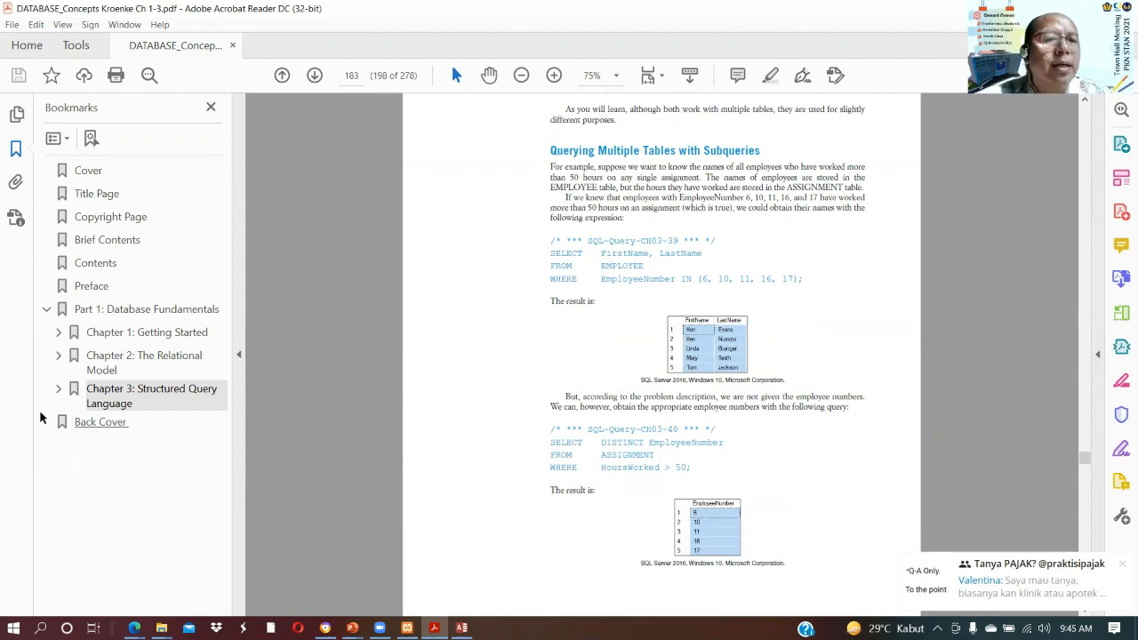
{"action": "left_click", "coordinate": [63, 392]}
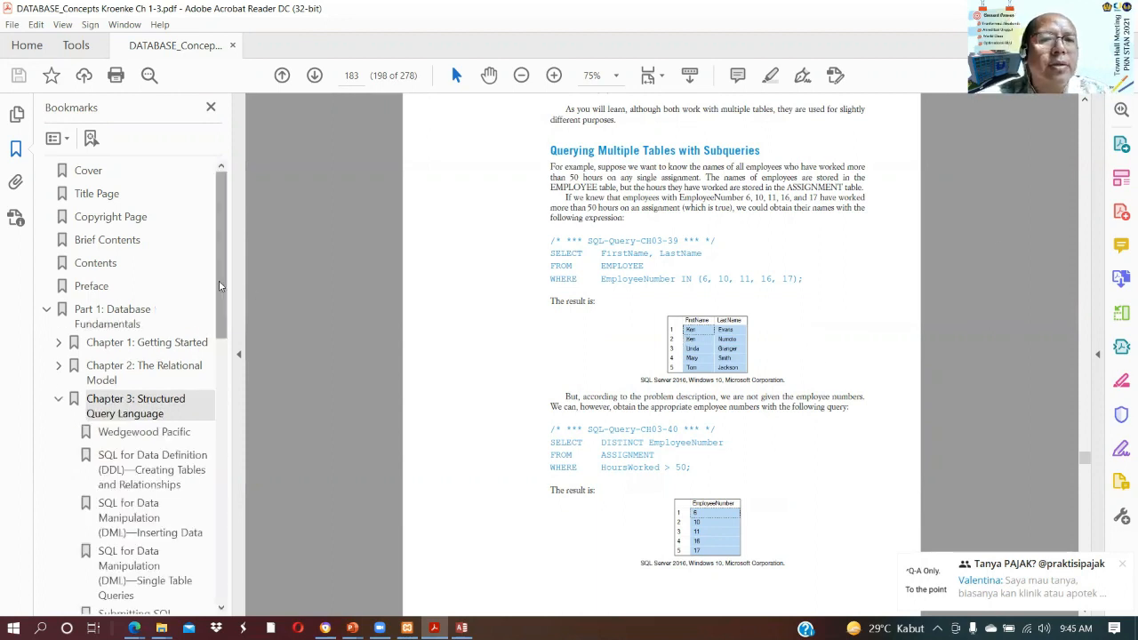
{"action": "left_click_drag", "start_coordinate": [219, 281], "coordinate": [217, 422]}
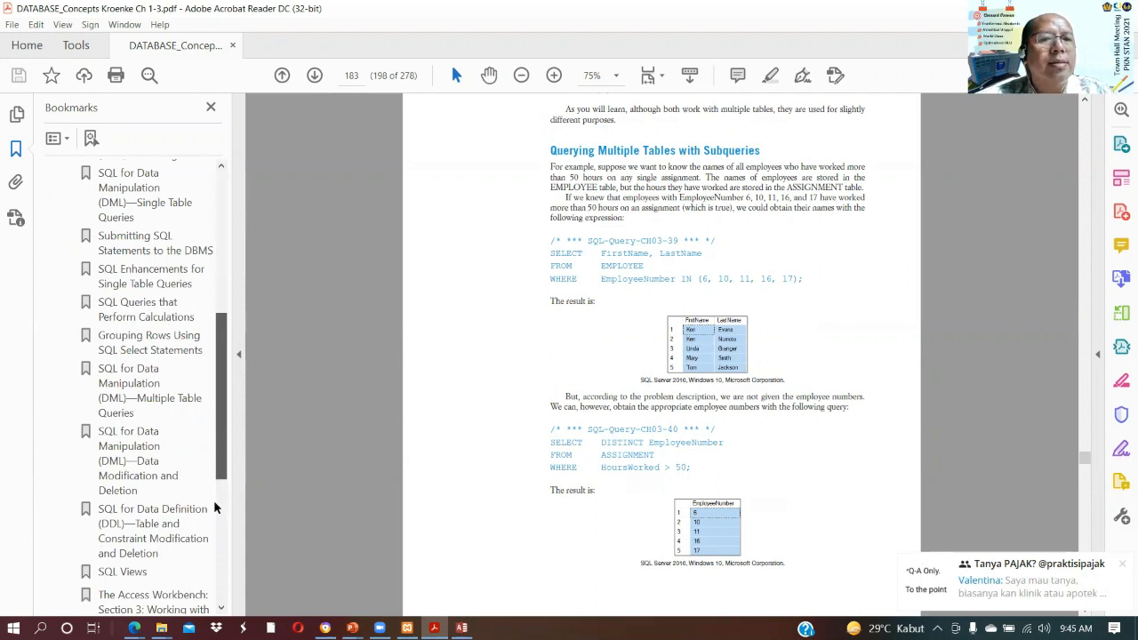
{"action": "scroll", "coordinate": [223, 542], "scroll_direction": "down", "scroll_amount": 4}
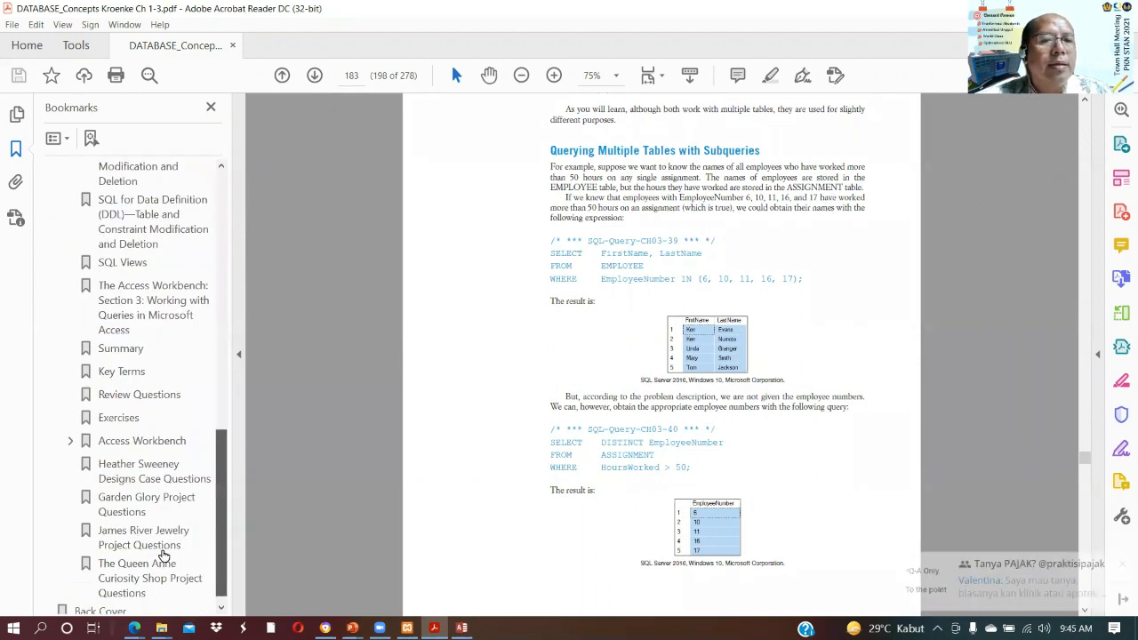
{"action": "left_click", "coordinate": [149, 466]}
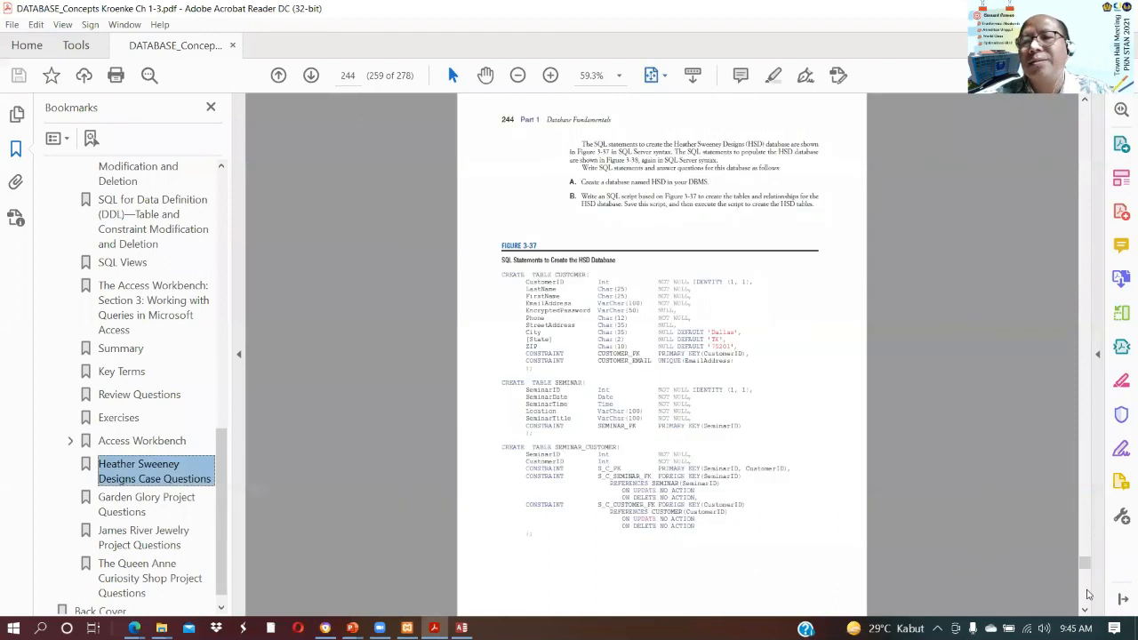
- Page through the Chapter 3 SQL scripts and project questions up to the QACS Database ITEM sample data on page 261
{"action": "left_click", "coordinate": [1087, 594]}
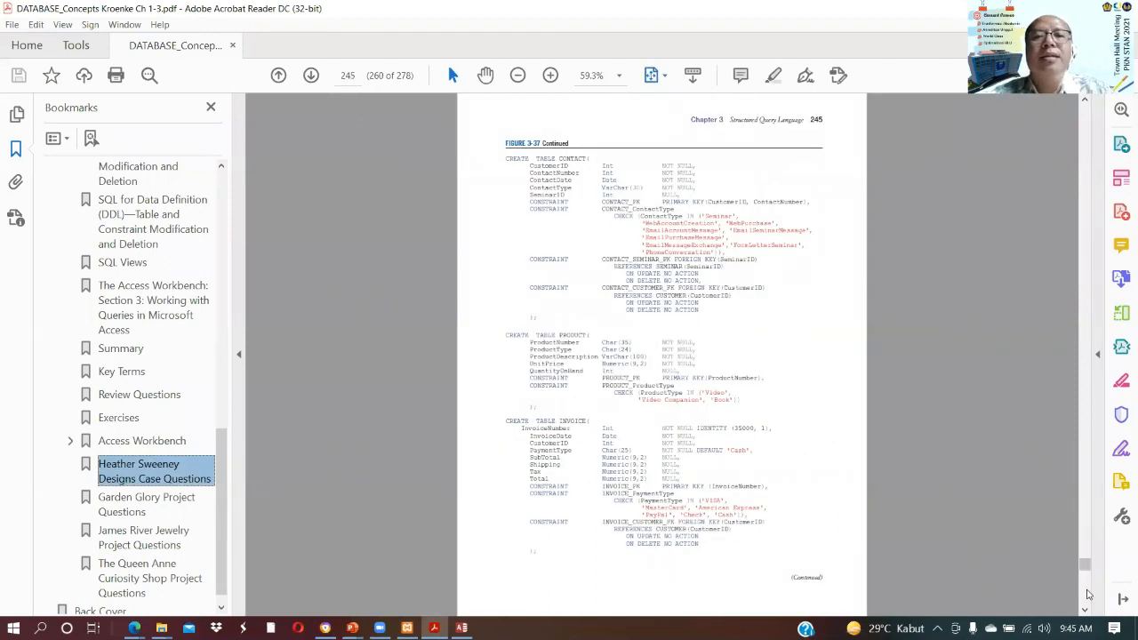
{"action": "left_click", "coordinate": [1087, 594]}
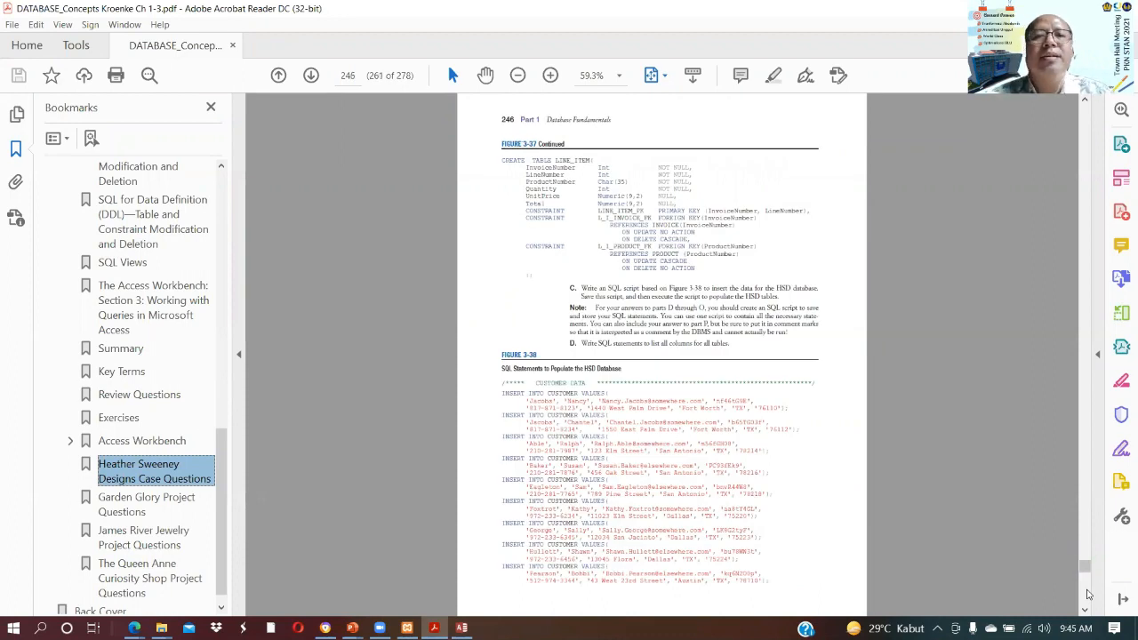
{"action": "left_click", "coordinate": [1087, 596]}
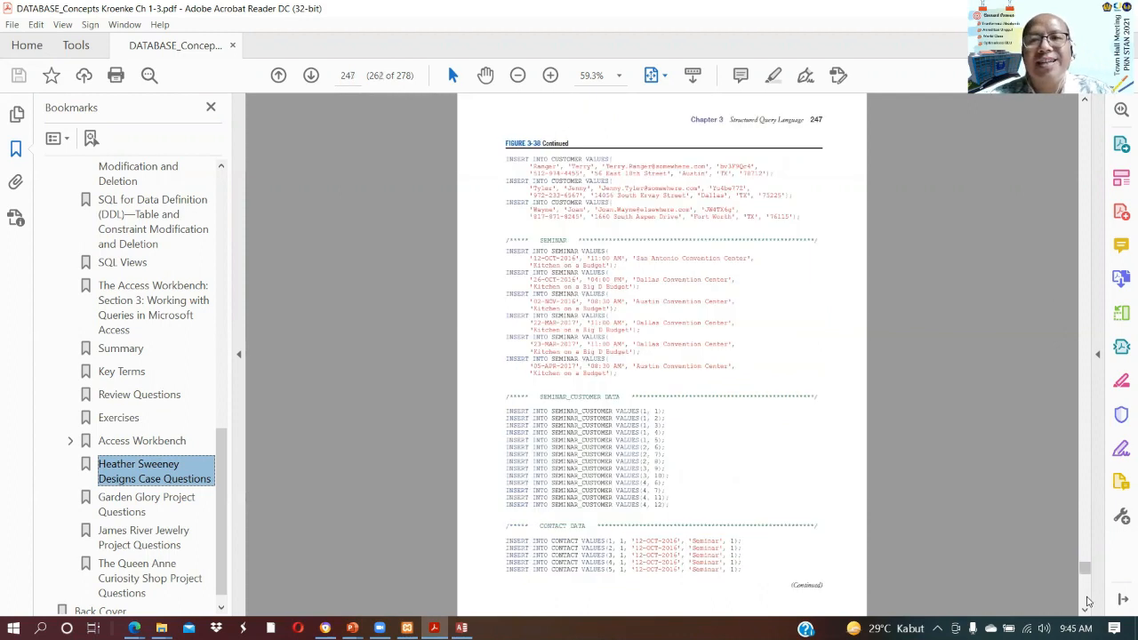
{"action": "left_click", "coordinate": [1087, 601]}
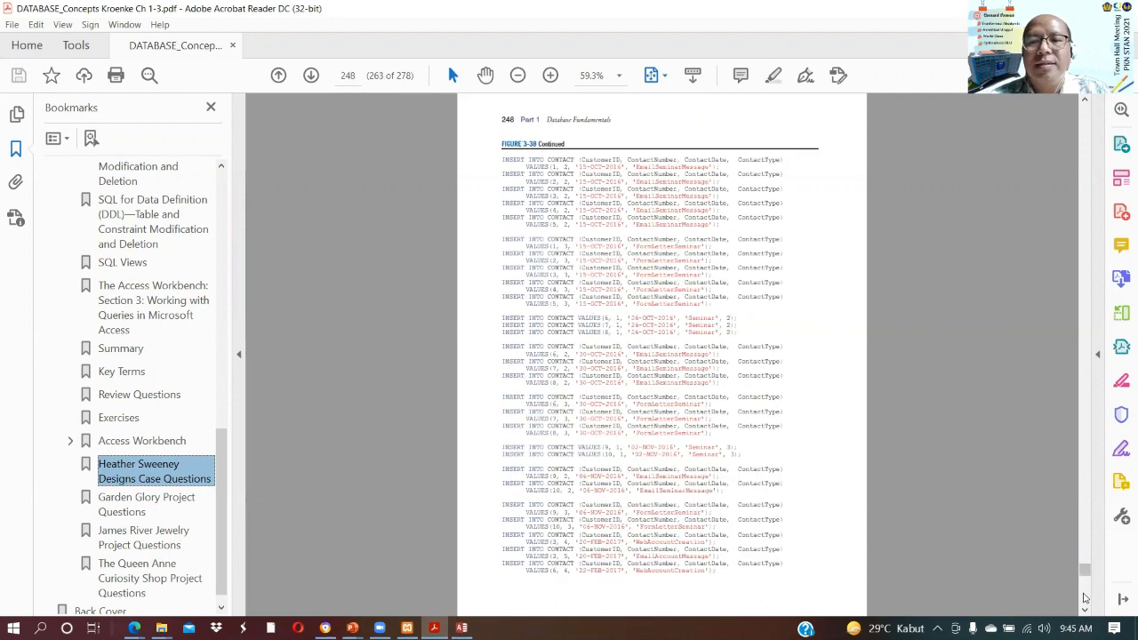
{"action": "left_click", "coordinate": [1084, 602]}
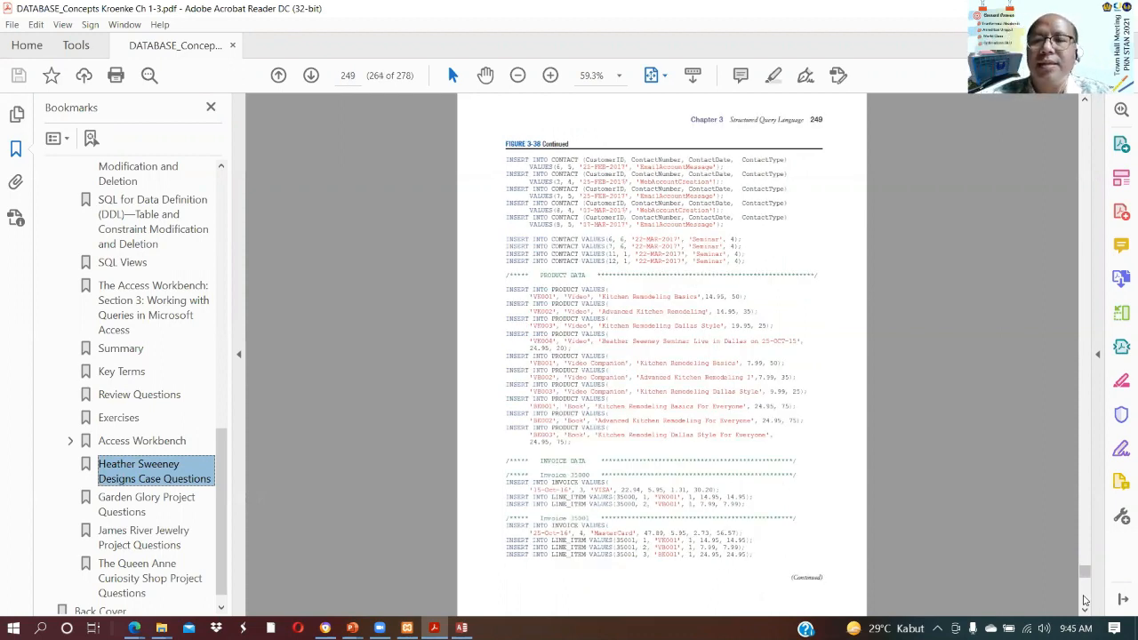
{"action": "left_click", "coordinate": [1085, 602]}
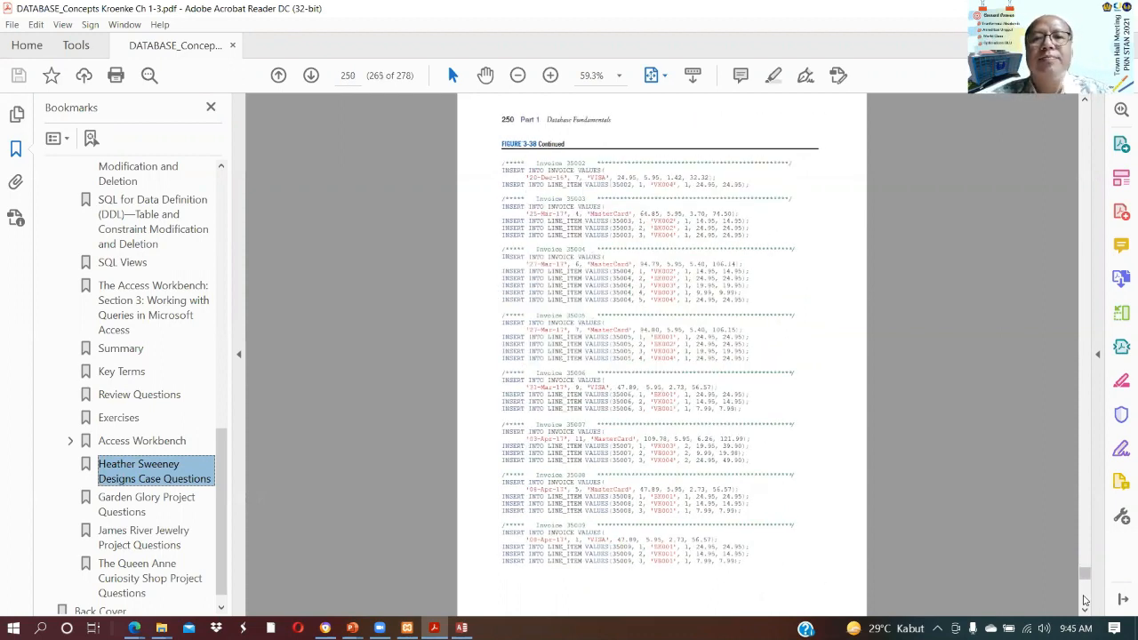
{"action": "left_click", "coordinate": [1084, 597]}
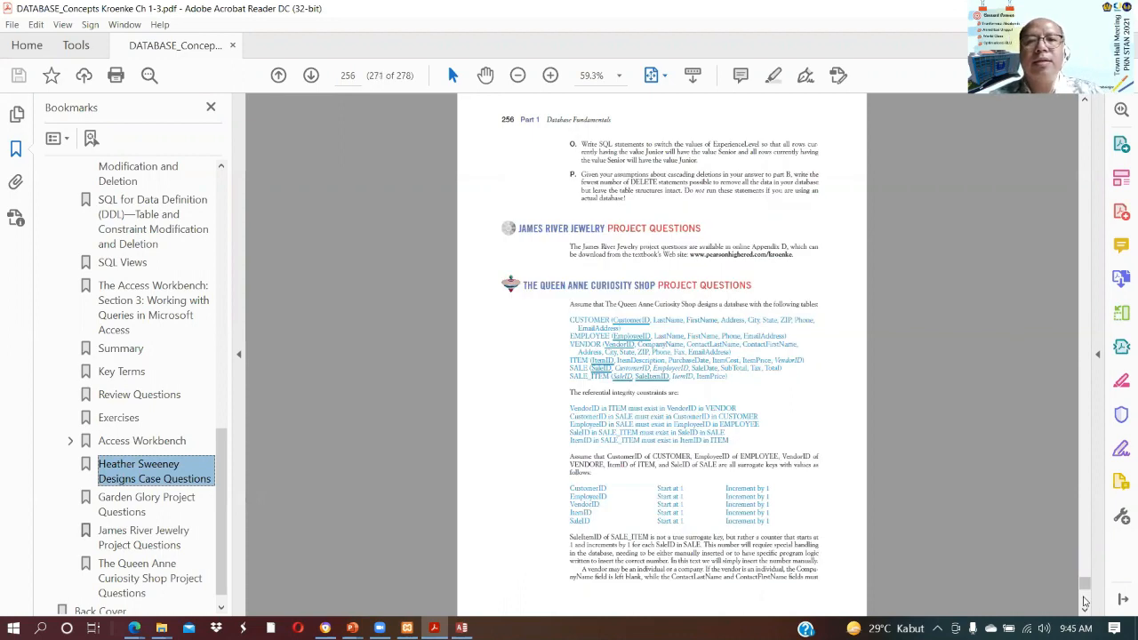
{"action": "left_click", "coordinate": [1085, 602]}
{"action": "left_click", "coordinate": [1084, 602]}
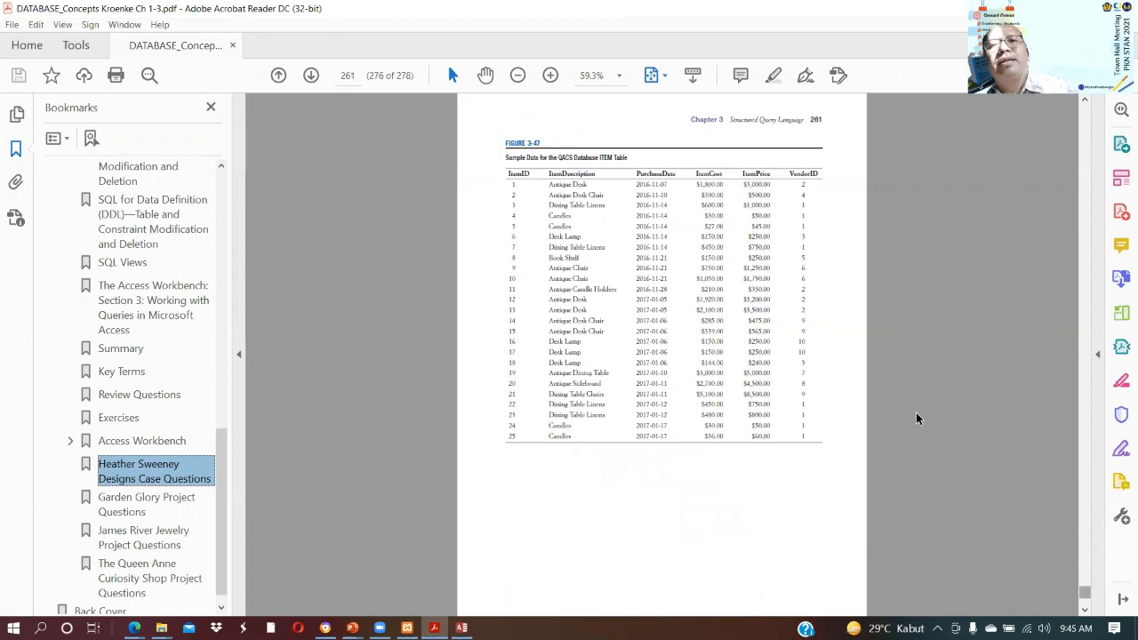